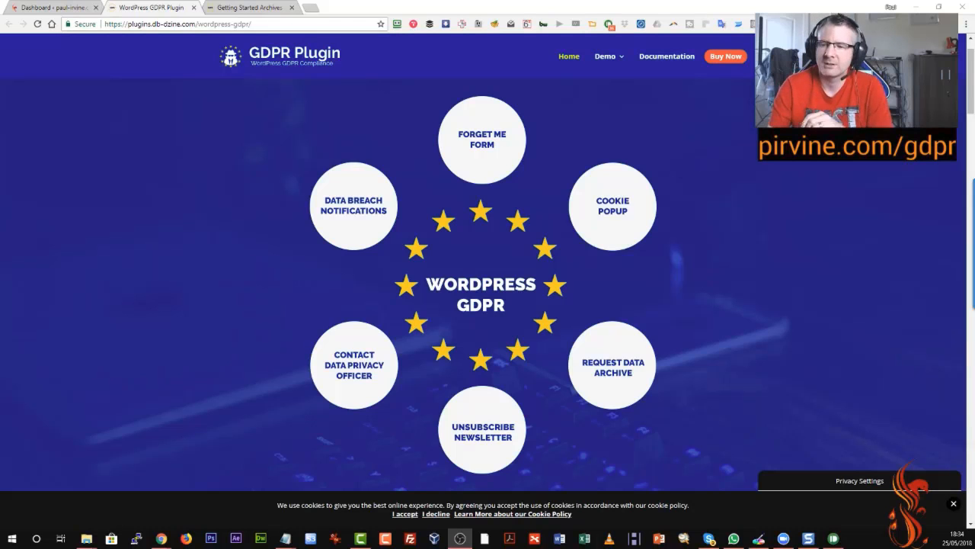
Review the WordPress GDPR plugin page, covering its features, data request process, integrations, Forget Me, Contact DPO and newsletter unsubscribe sections.
scroll(276, 257, down, 3)
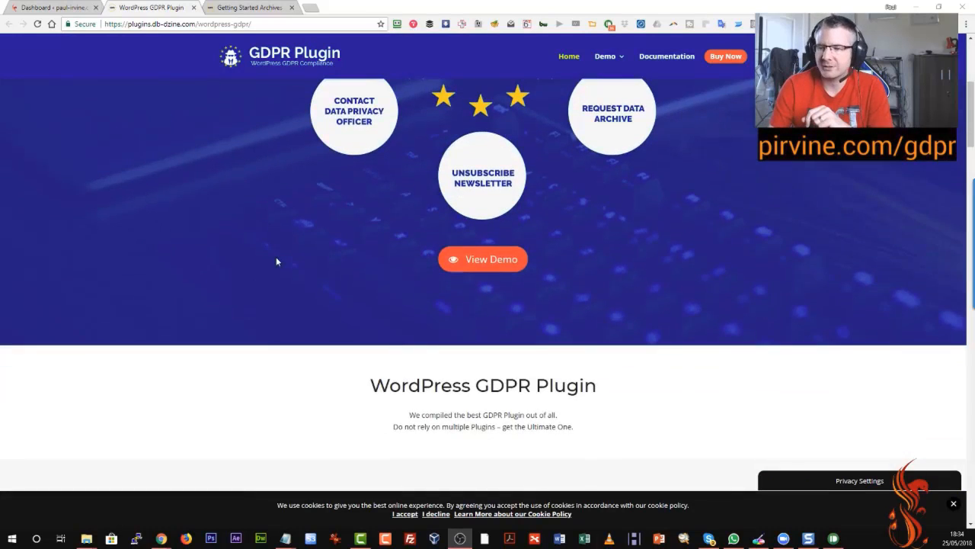
scroll(276, 261, down, 2)
scroll(277, 261, down, 3)
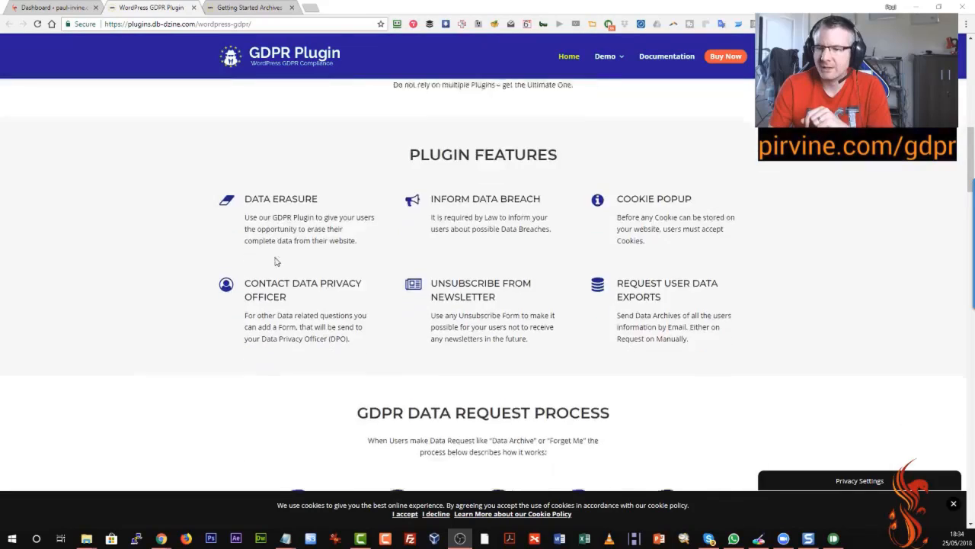
scroll(277, 261, down, 1)
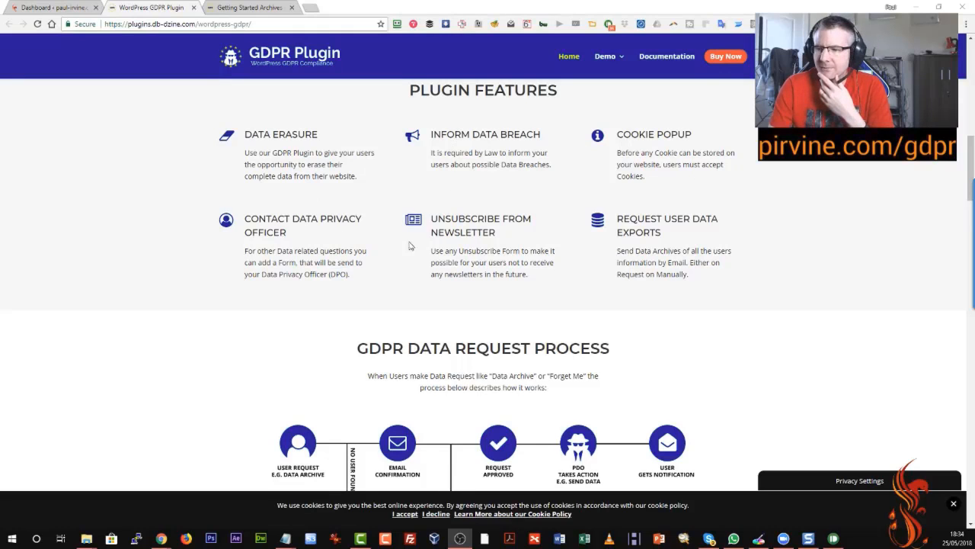
scroll(313, 242, down, 2)
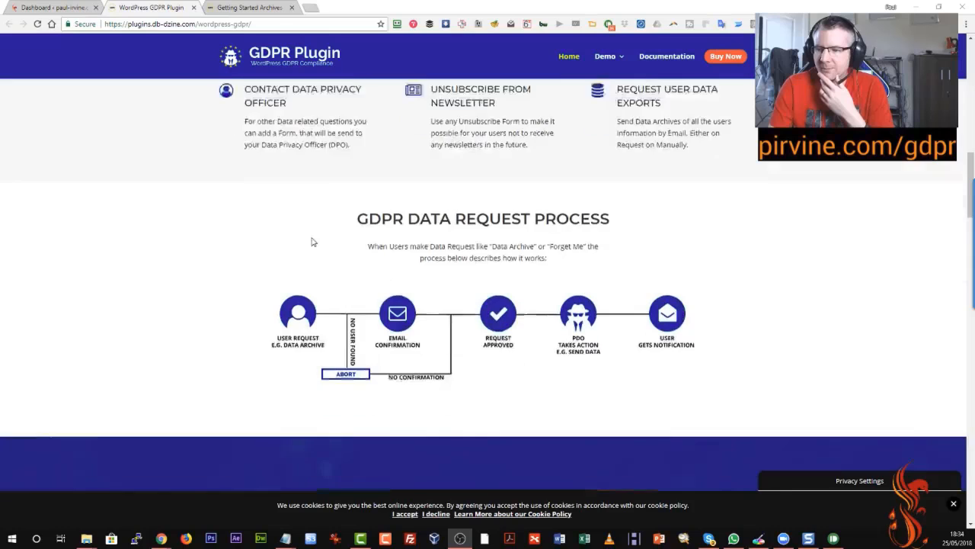
scroll(311, 242, down, 2)
scroll(525, 209, down, 4)
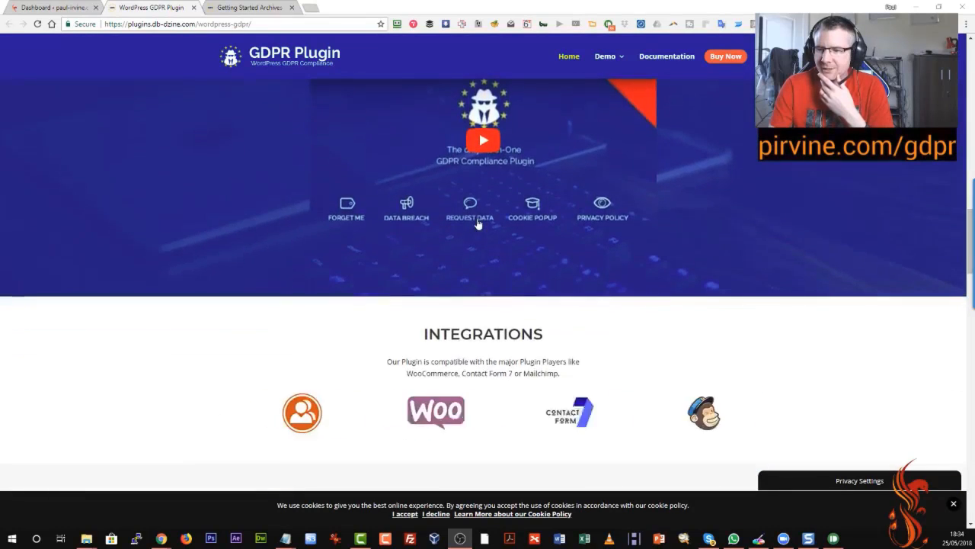
scroll(478, 223, down, 3)
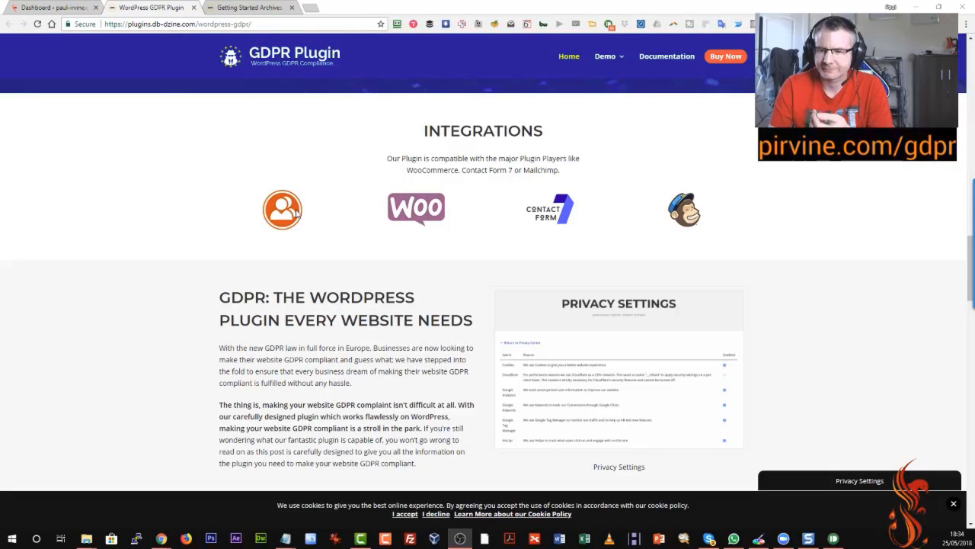
scroll(297, 214, down, 1)
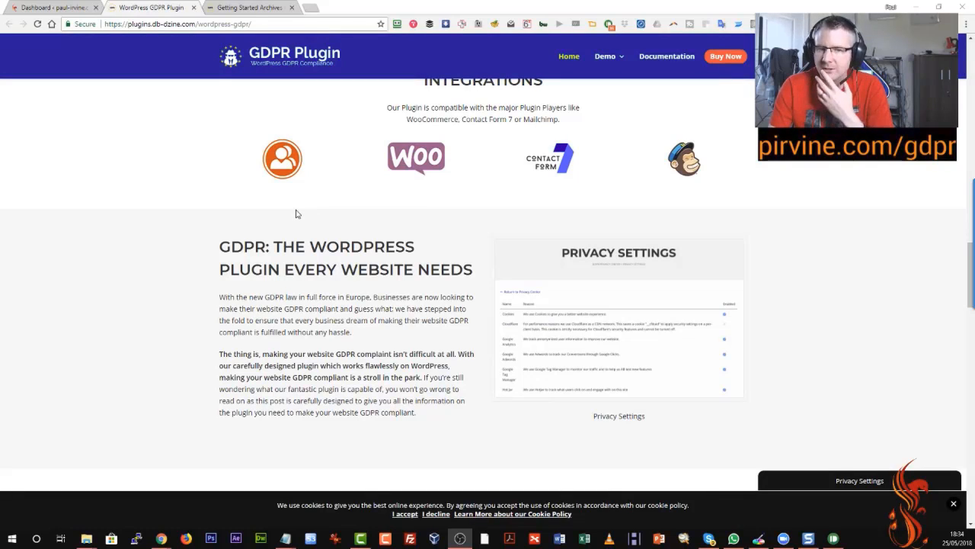
scroll(233, 230, down, 2)
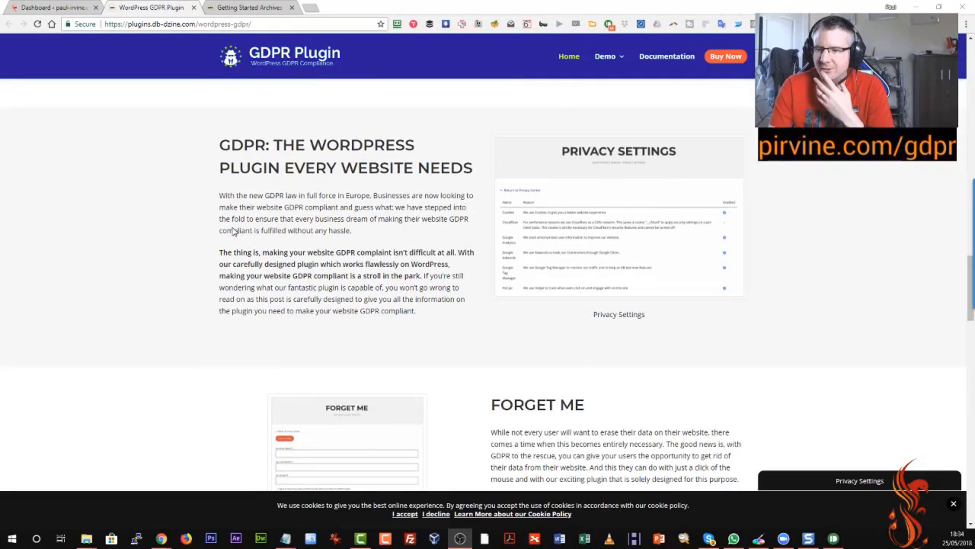
scroll(233, 230, down, 10)
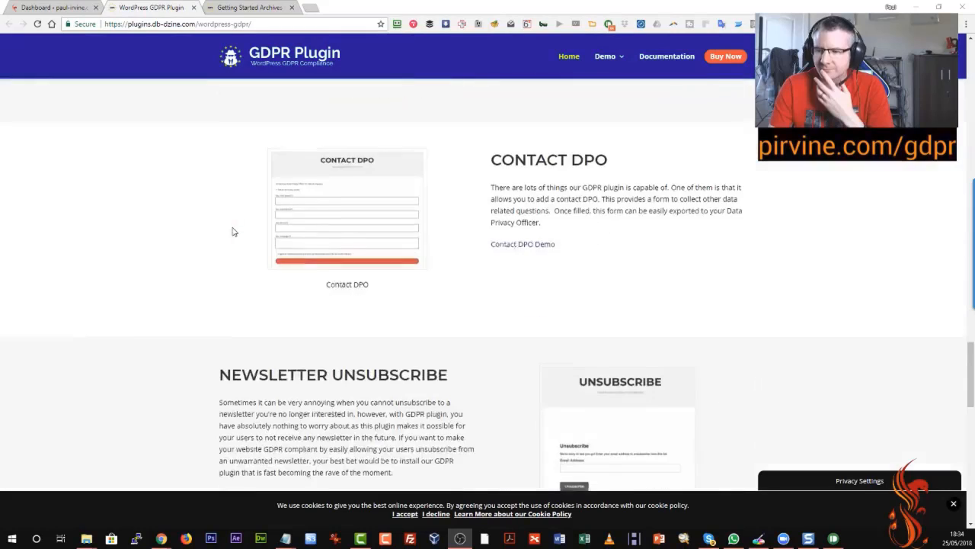
scroll(234, 232, down, 2)
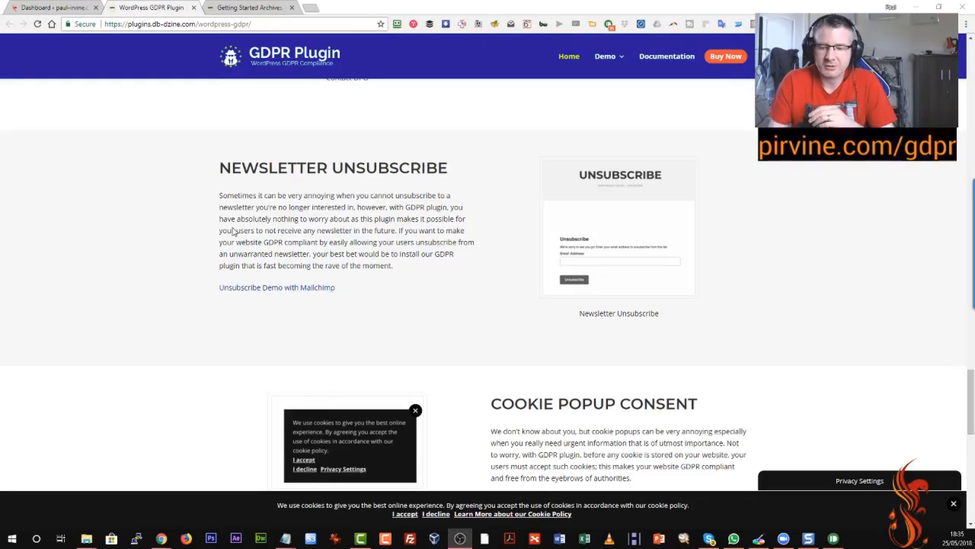
Look over the GDPR plugin's Getting Started documentation, including its topics and the installation and setup articles.
click(50, 7)
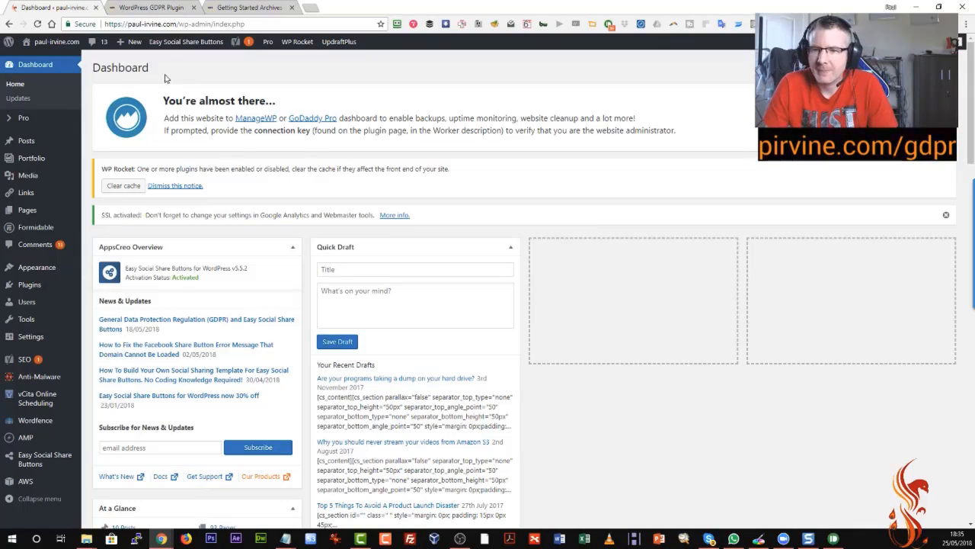
click(248, 13)
scroll(288, 190, down, 1)
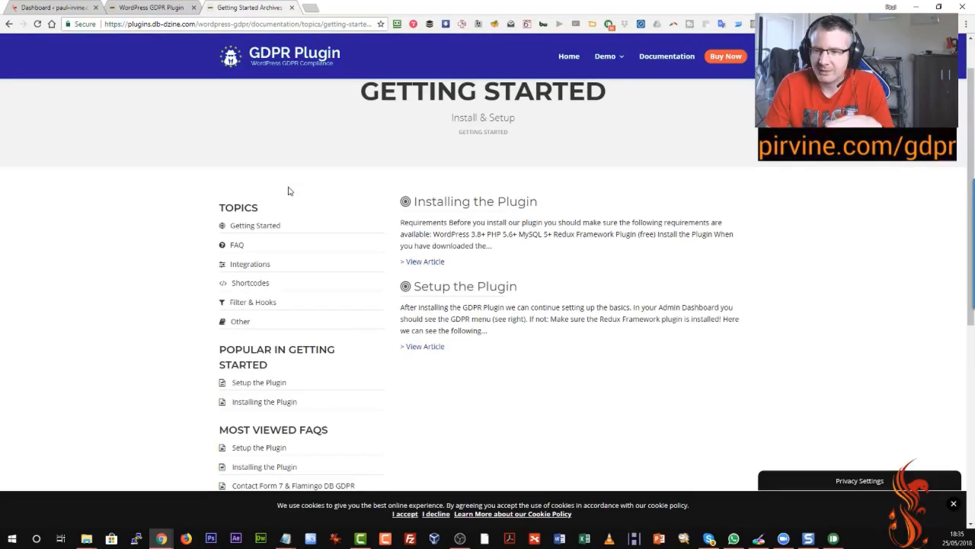
scroll(289, 190, down, 2)
scroll(353, 269, up, 3)
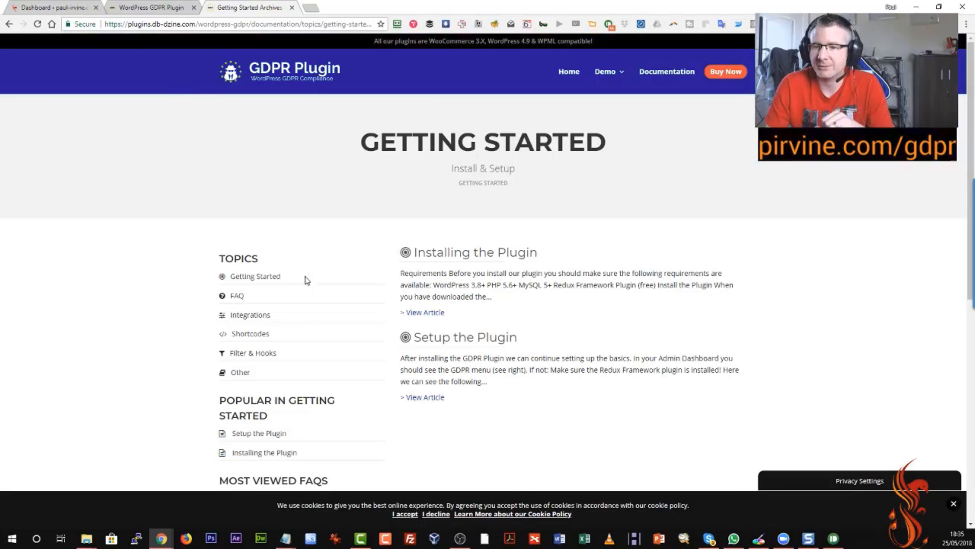
Search for "redux framework" among the new plugins that can be added to the WordPress site.
click(64, 11)
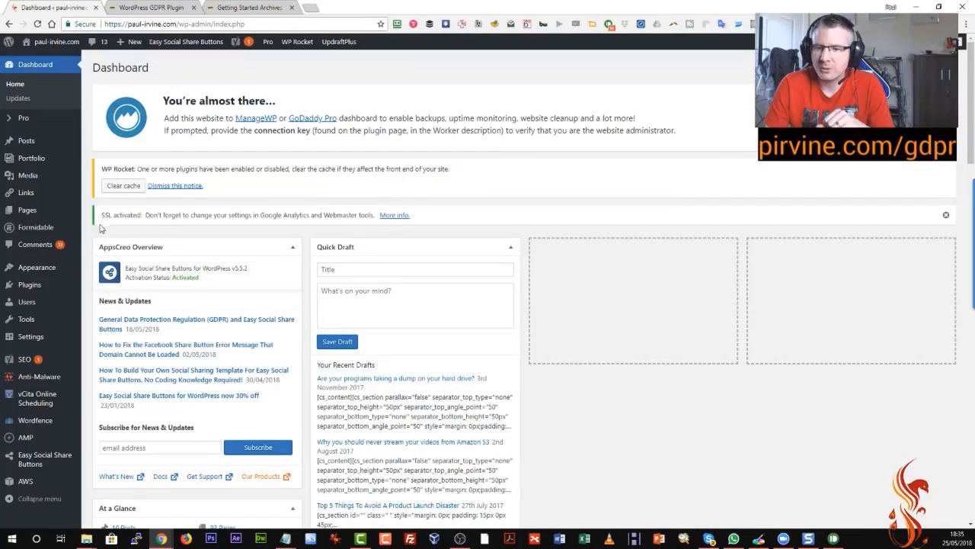
scroll(87, 252, down, 1)
mouse_move(38, 285)
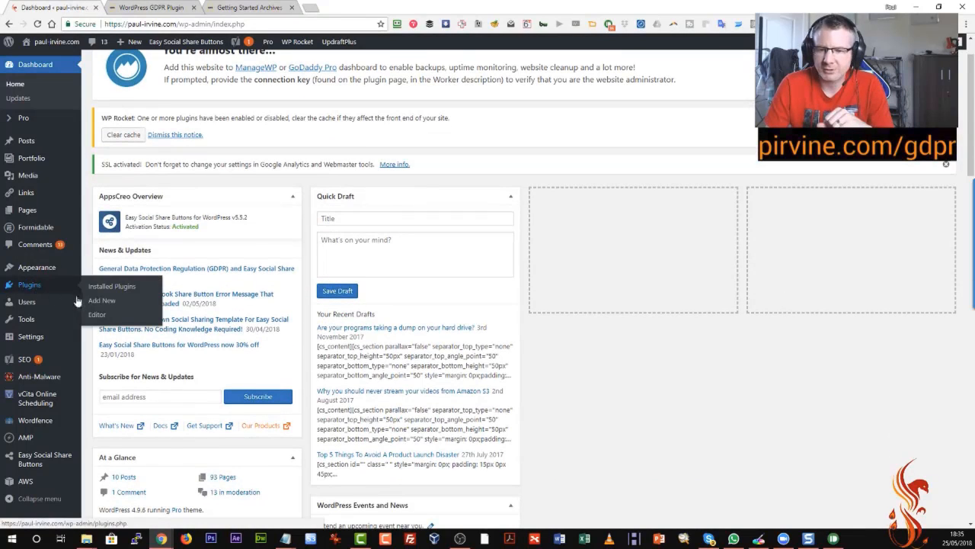
click(98, 300)
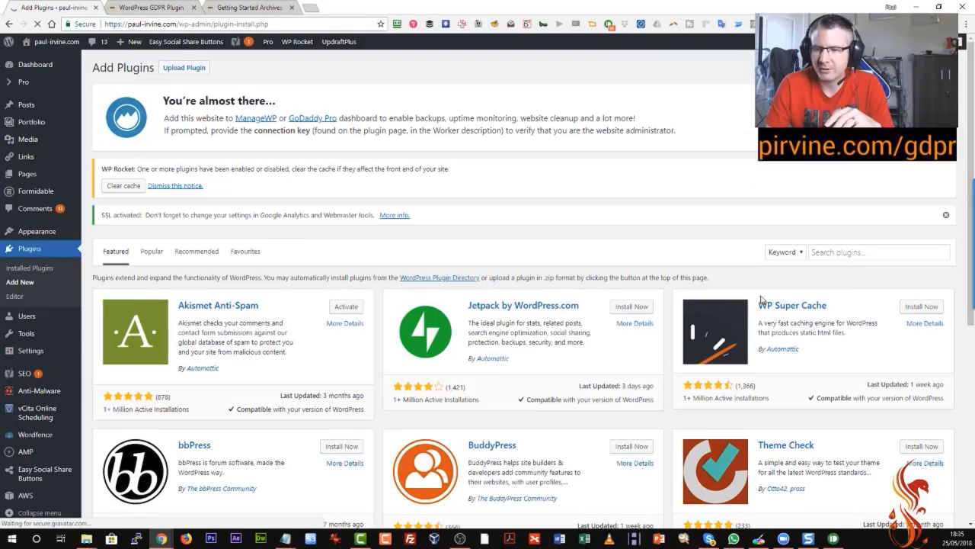
click(854, 254)
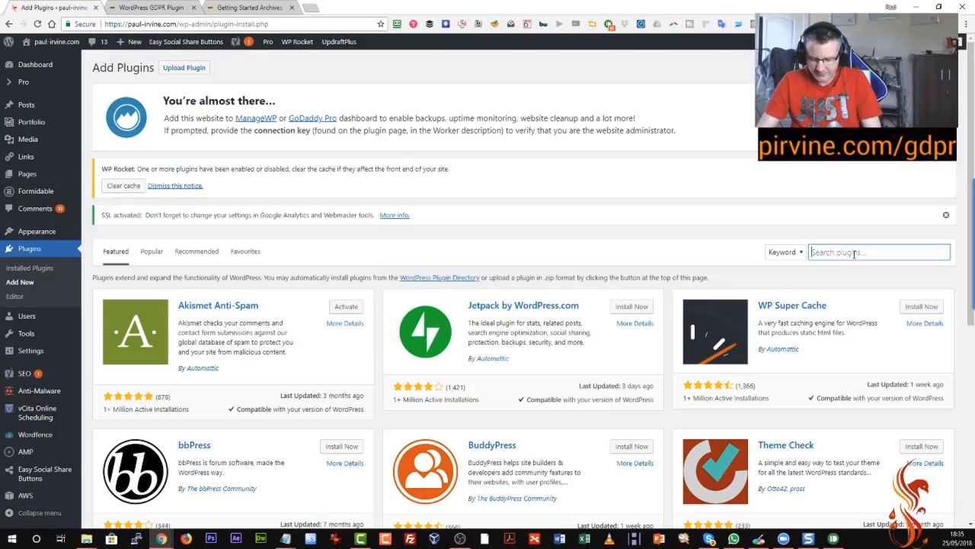
text(redux framework)
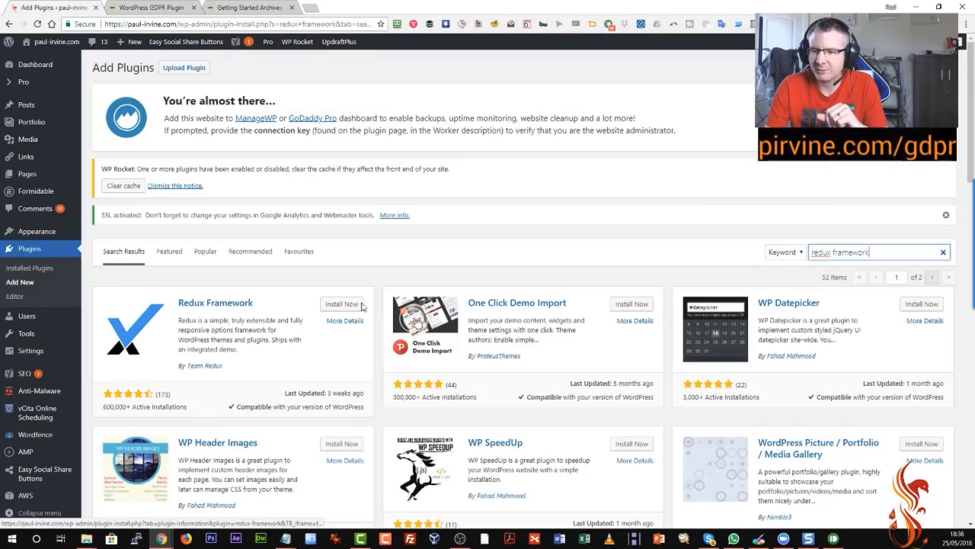
Install and activate the Redux Framework plugin, and check the list of installed plugins.
click(340, 305)
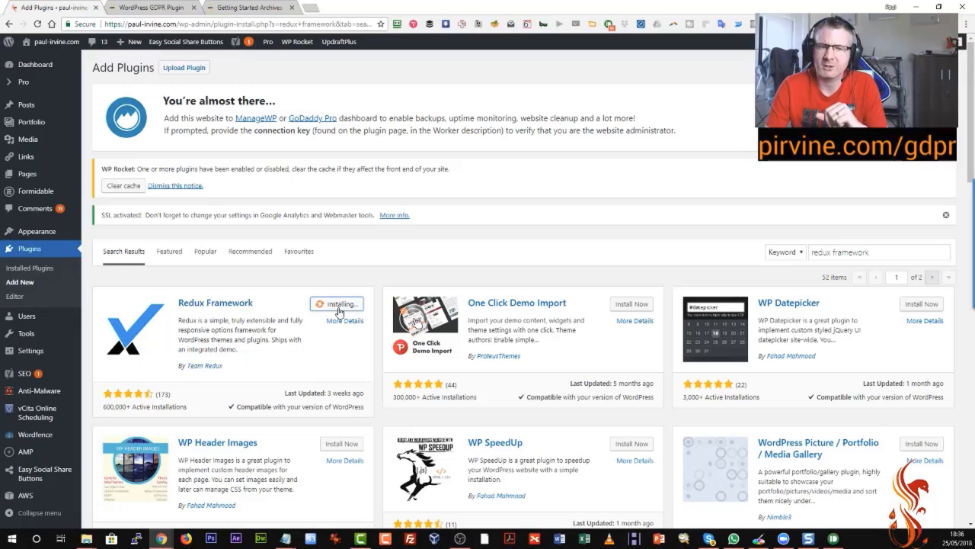
scroll(365, 309, down, 1)
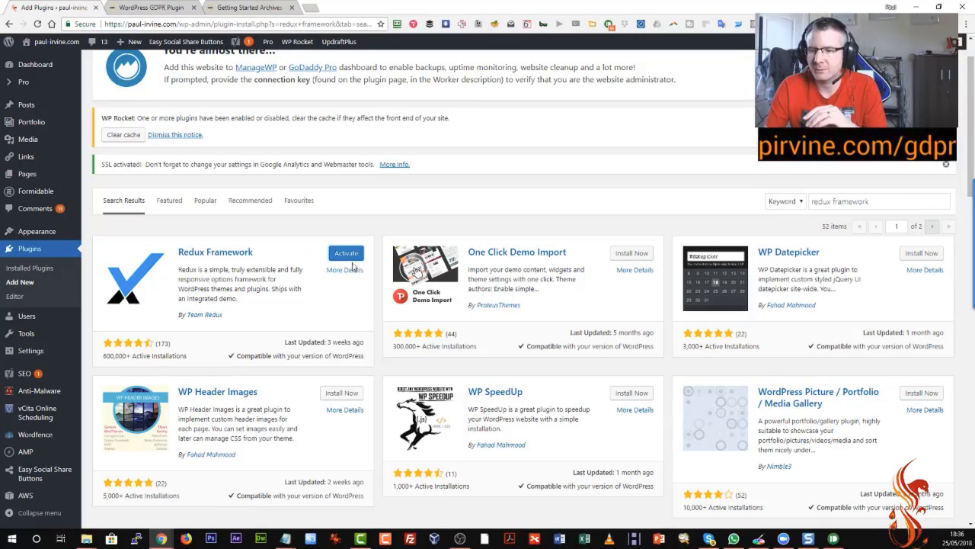
click(348, 260)
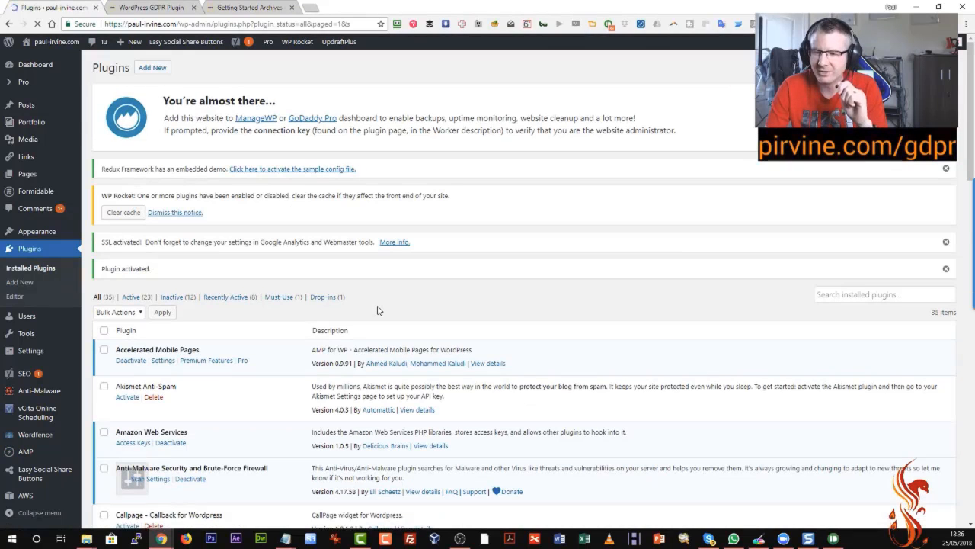
scroll(320, 310, down, 5)
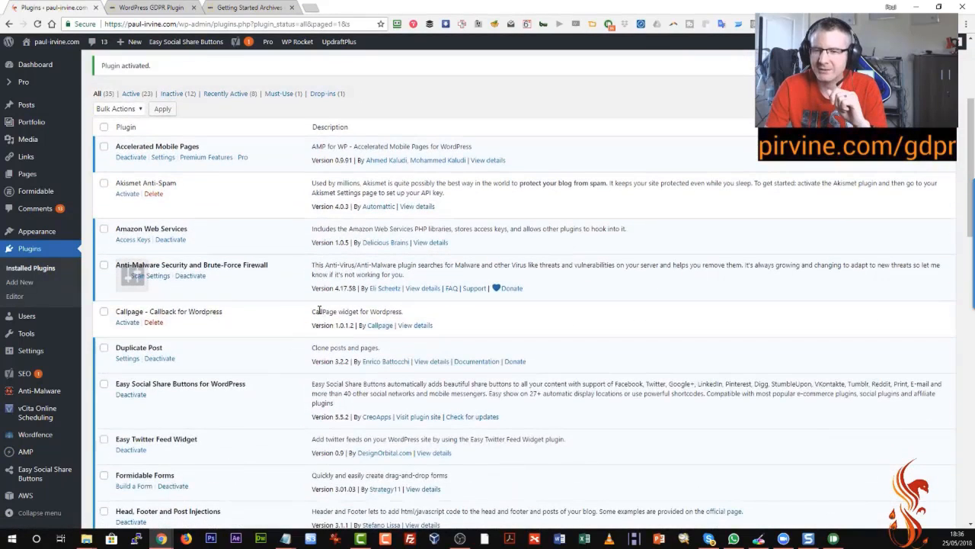
scroll(276, 319, down, 5)
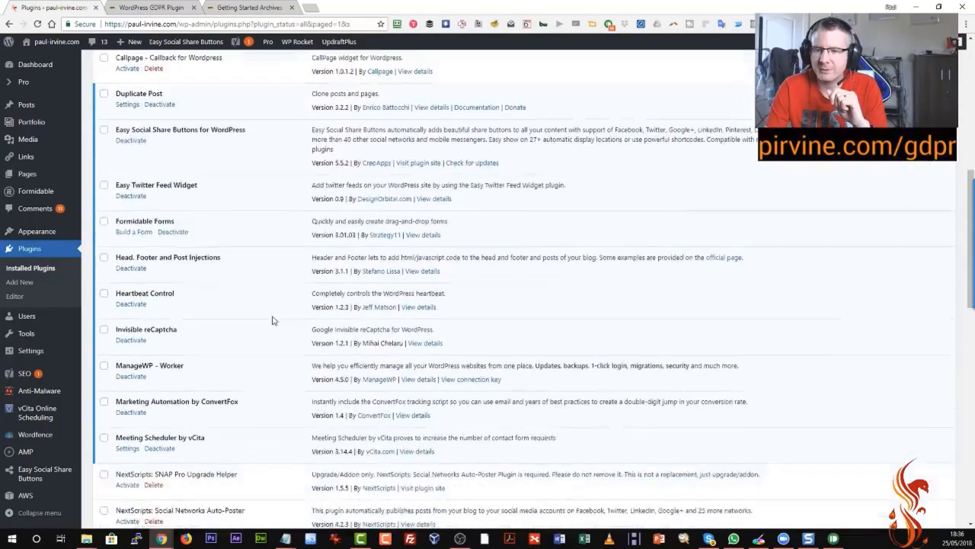
scroll(273, 320, down, 4)
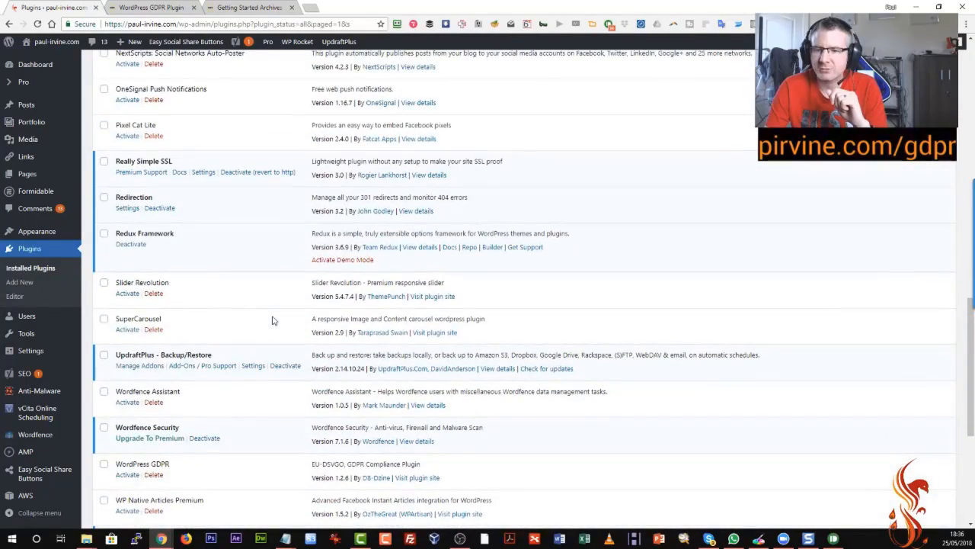
Return to adding new plugins and search for "loco translate".
click(22, 284)
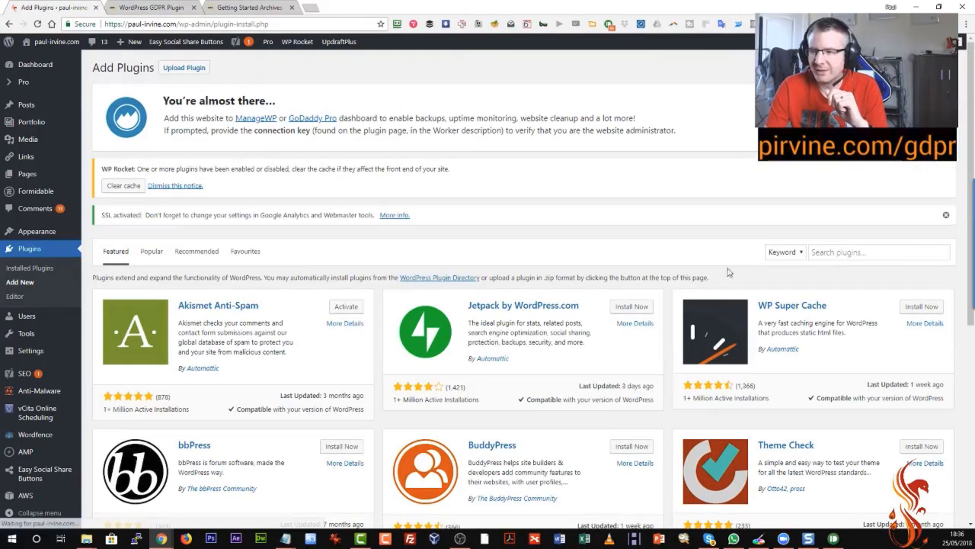
click(882, 252)
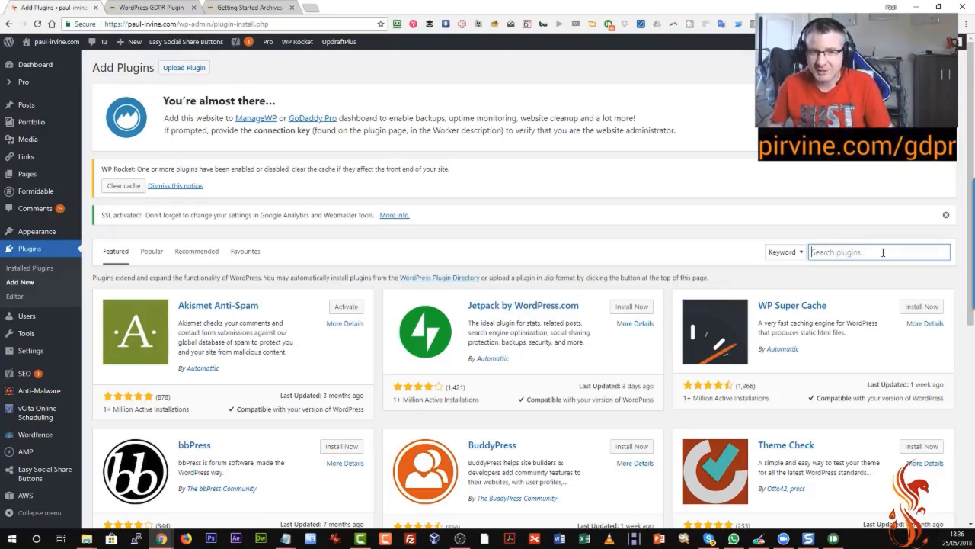
text(loco)
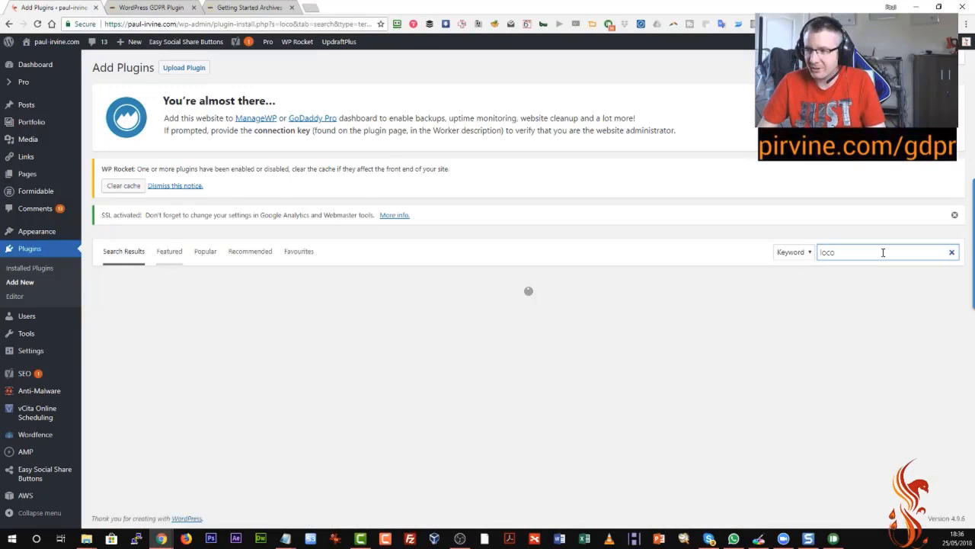
text( translate)
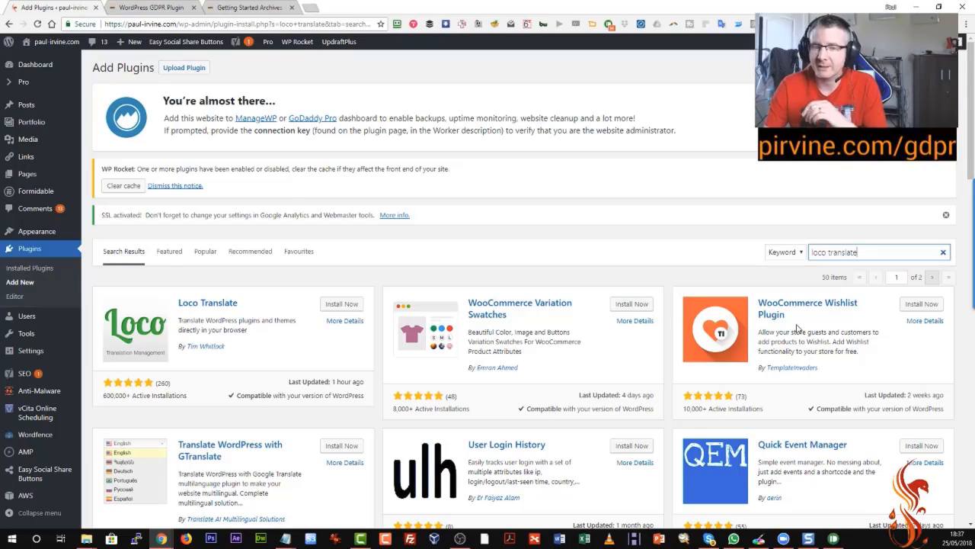
Install and activate the Loco Translate plugin, and look through the installed plugins list.
click(342, 305)
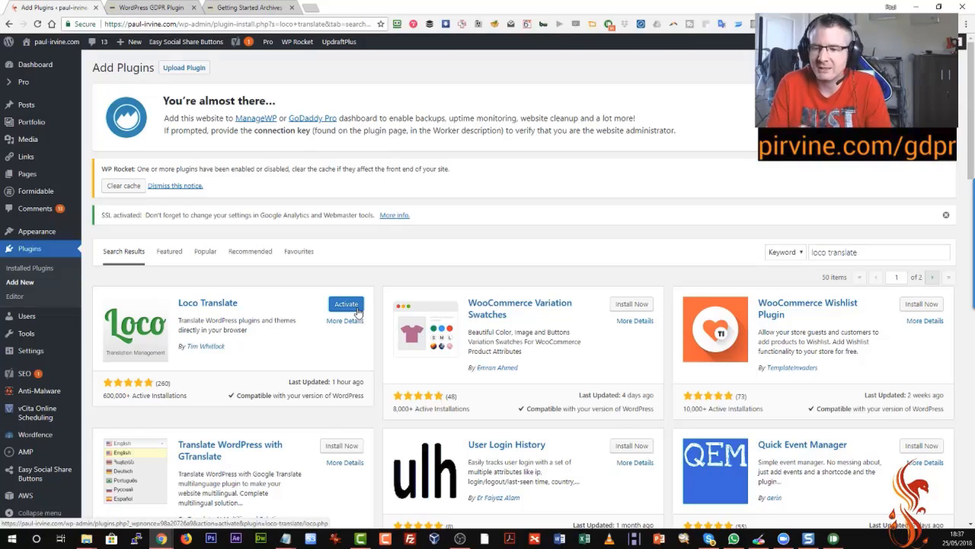
click(358, 311)
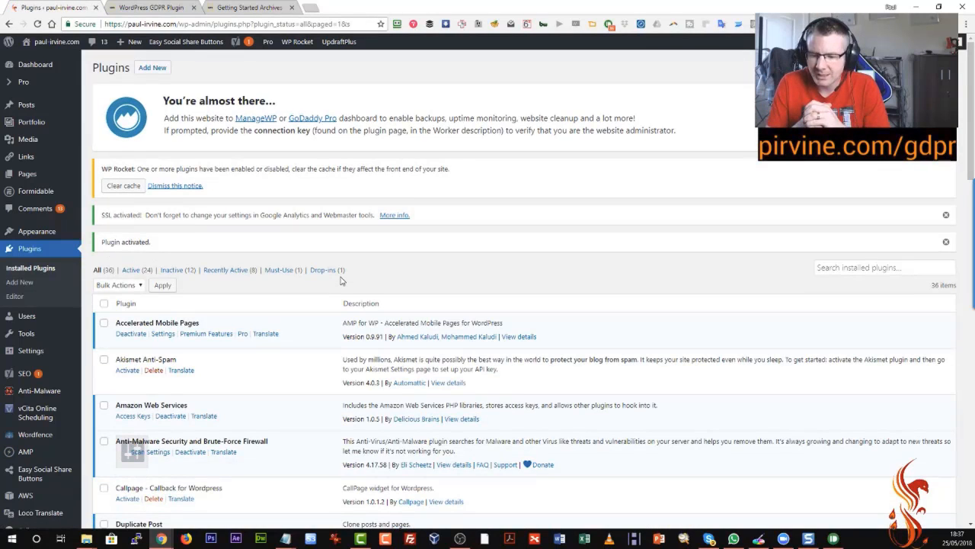
scroll(251, 316, down, 4)
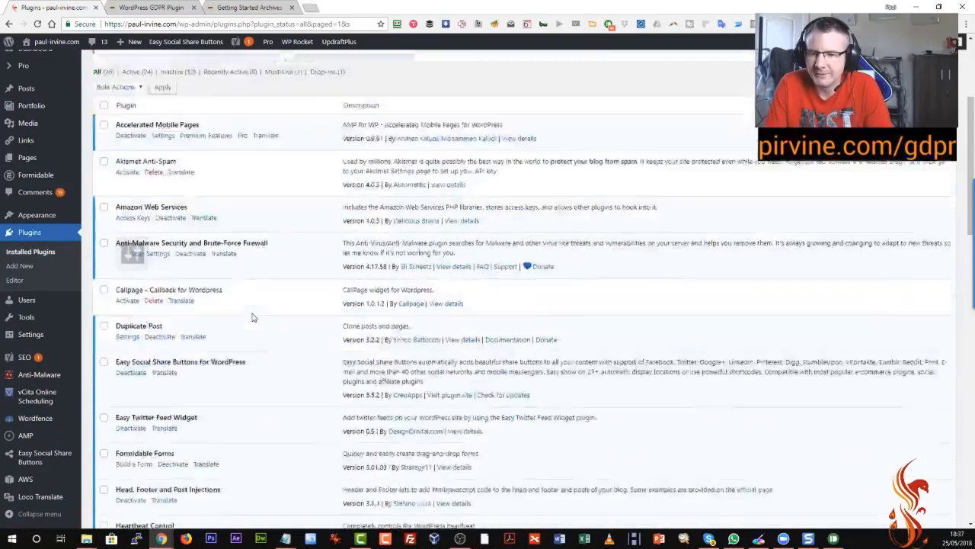
scroll(252, 317, down, 5)
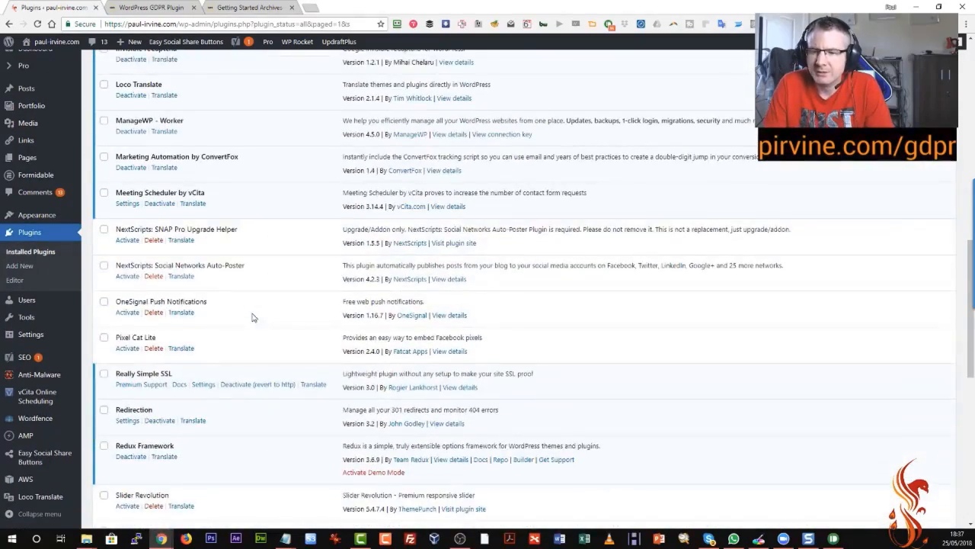
scroll(244, 344, down, 3)
scroll(244, 344, up, 14)
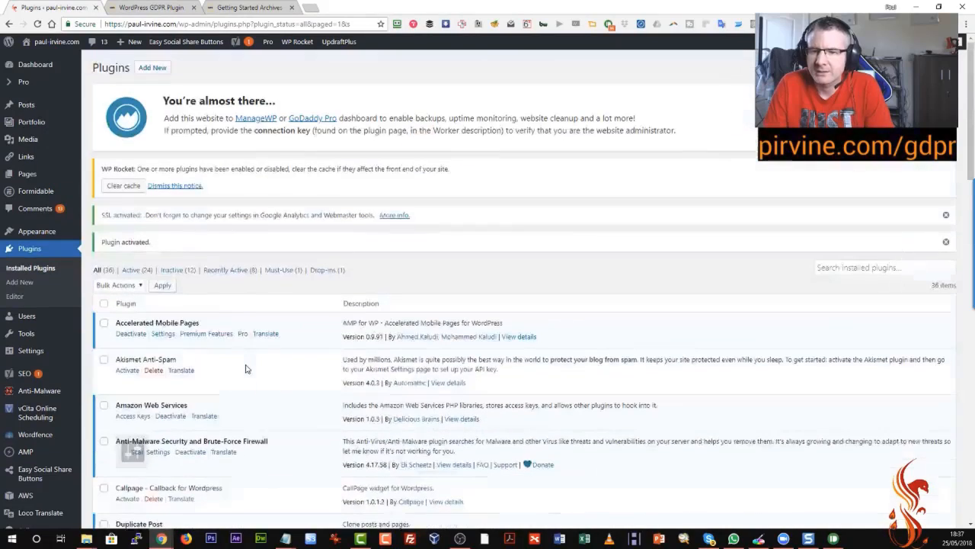
Open the plugin upload form and browse the GDPR folder for the wordpress-gdpr zip to upload.
click(142, 70)
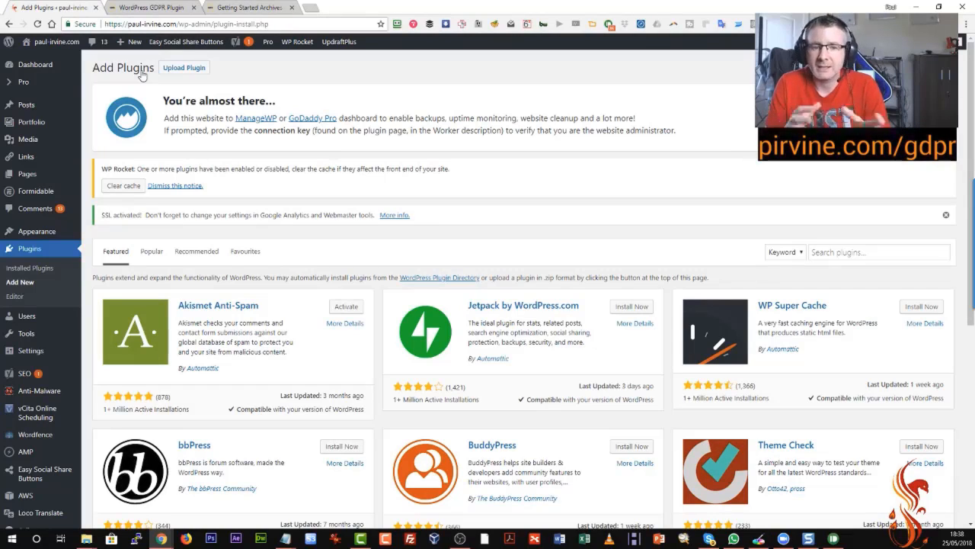
click(183, 68)
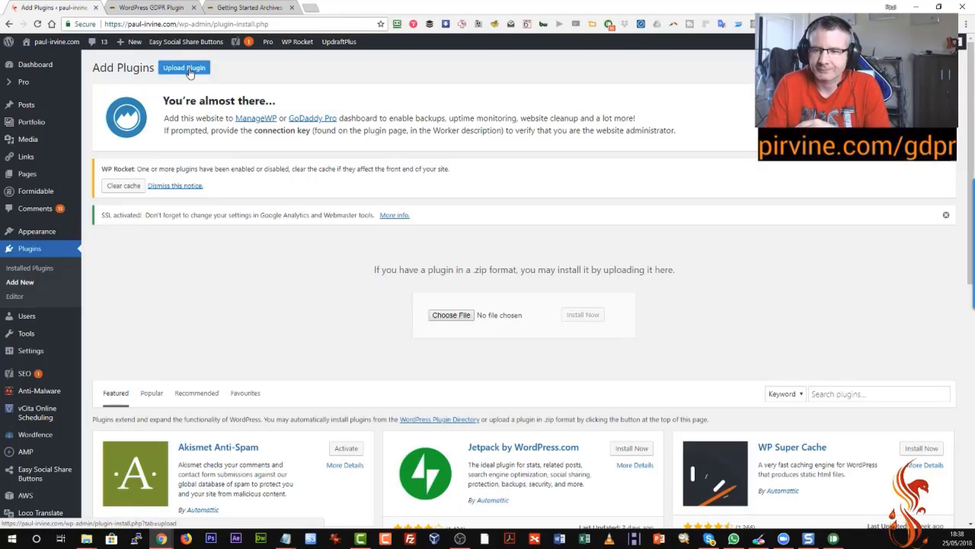
click(444, 316)
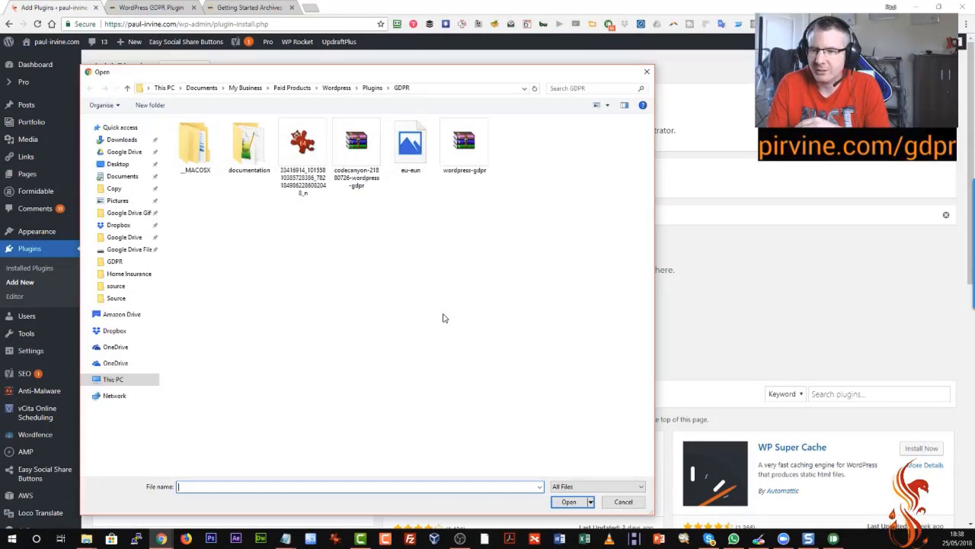
click(363, 171)
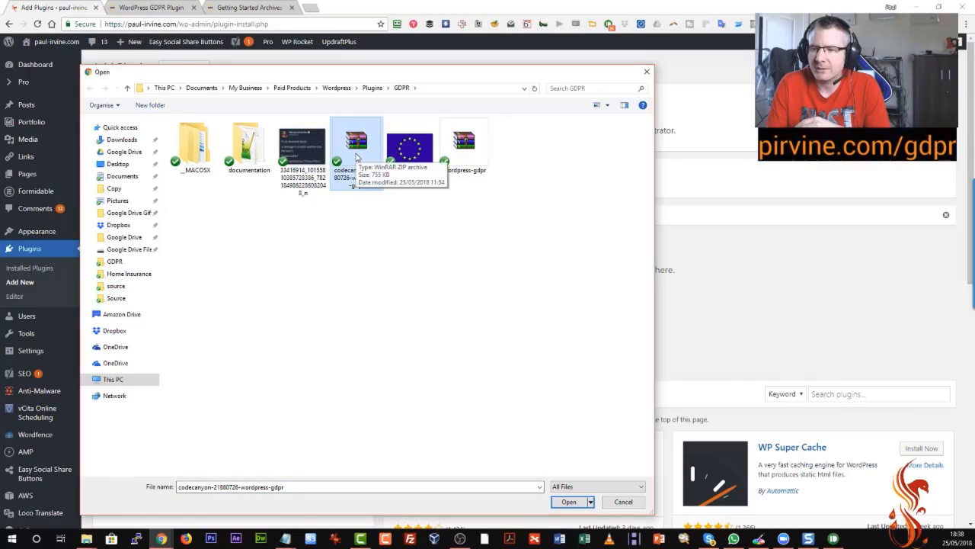
click(462, 141)
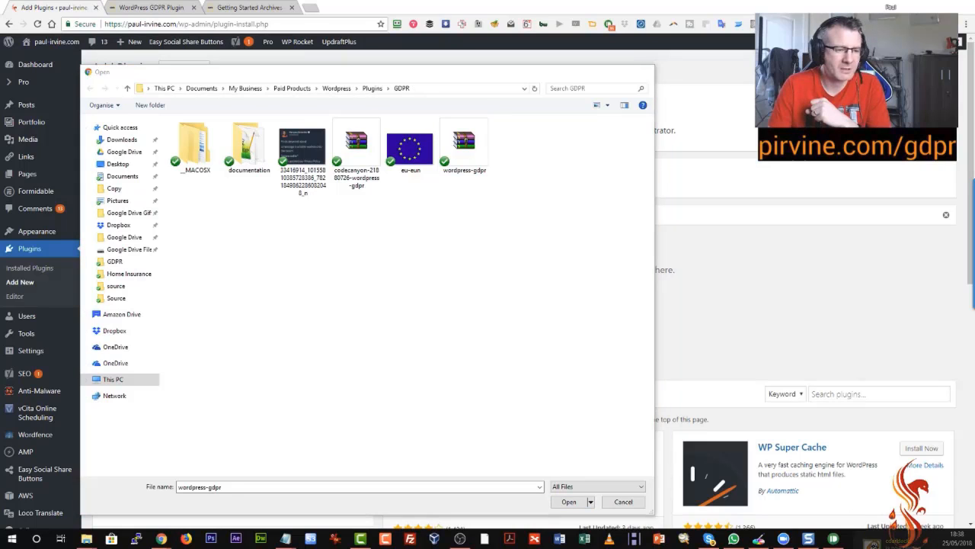
click(569, 502)
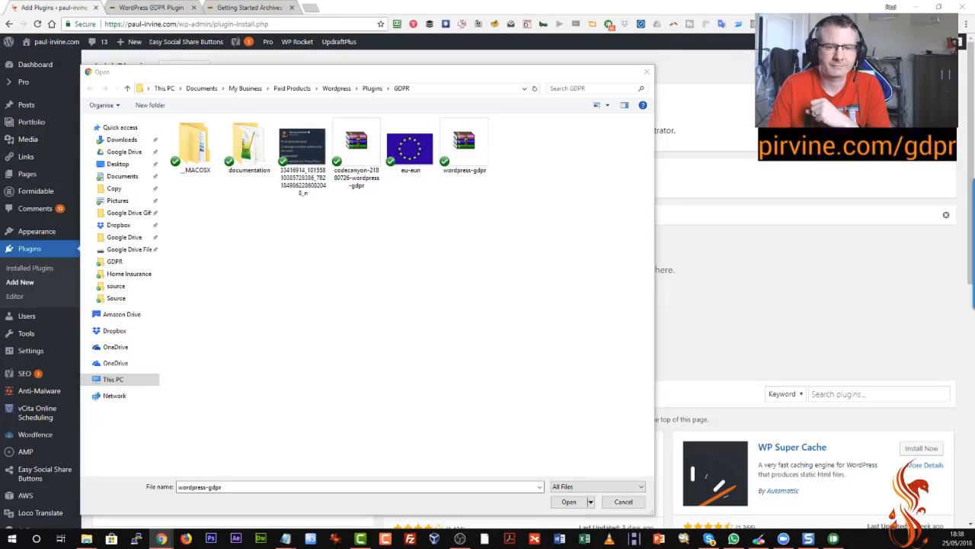
Copy the path of the GDPR plugin folder from the file chooser.
click(449, 88)
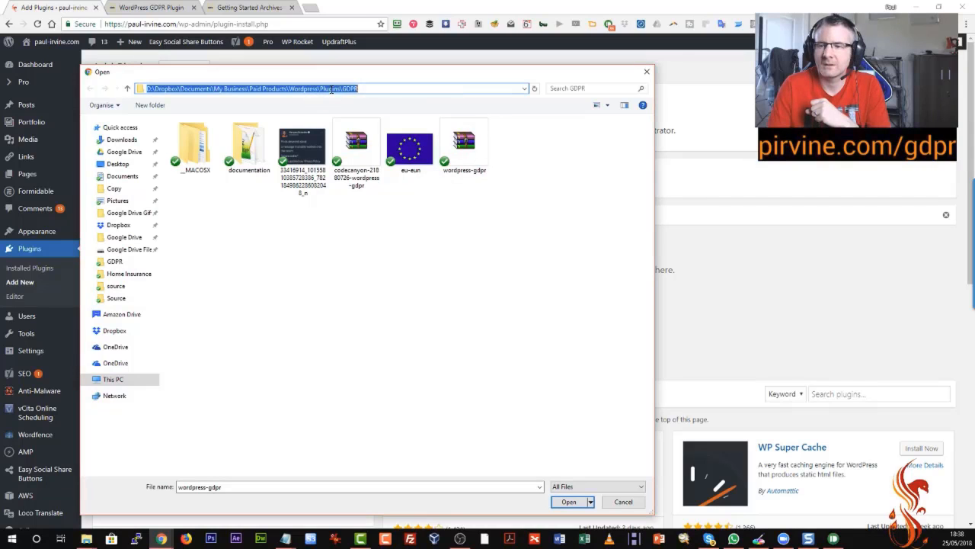
right_click(331, 89)
click(364, 120)
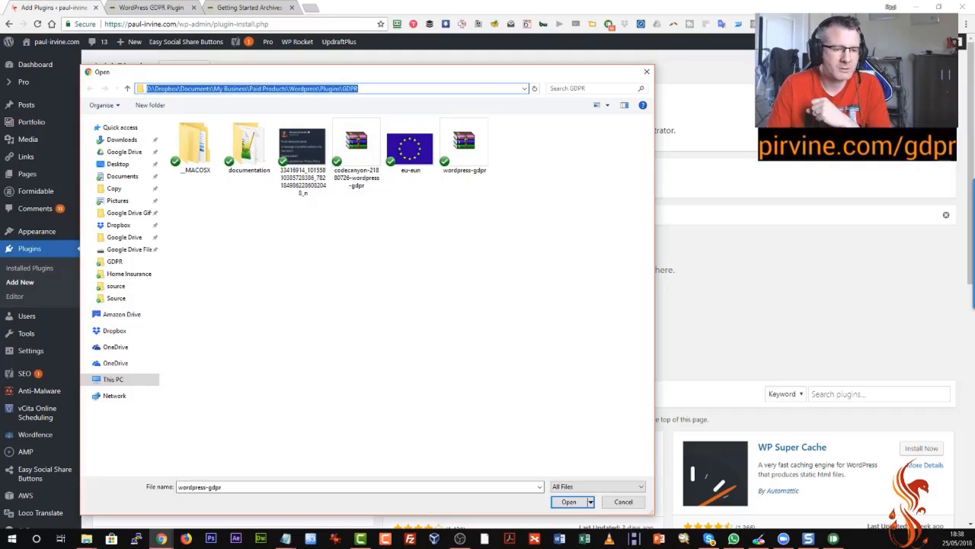
key(alt+Tab)
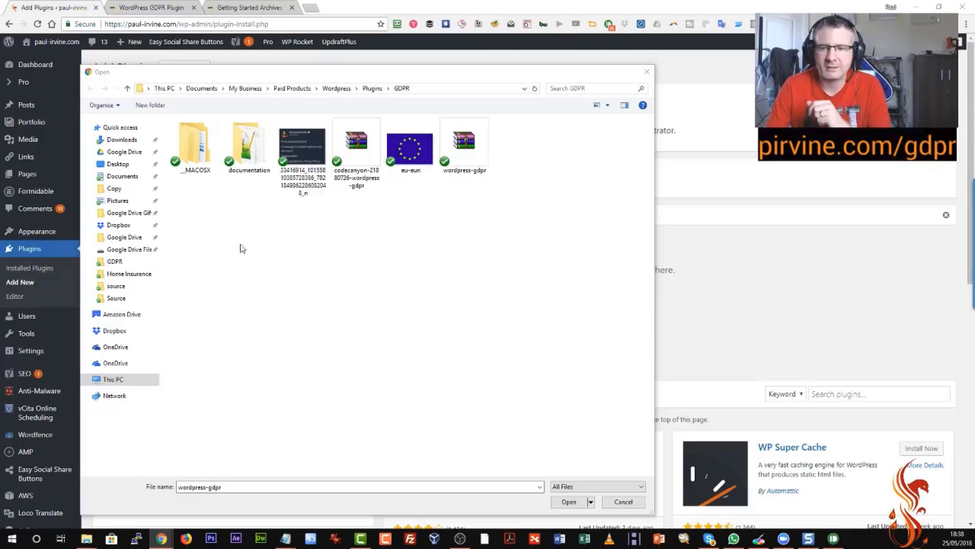
Extract the "codecanyon-21880726-wordpress-gdpr new" archive into its own folder within the GDPR folder.
click(295, 304)
click(411, 149)
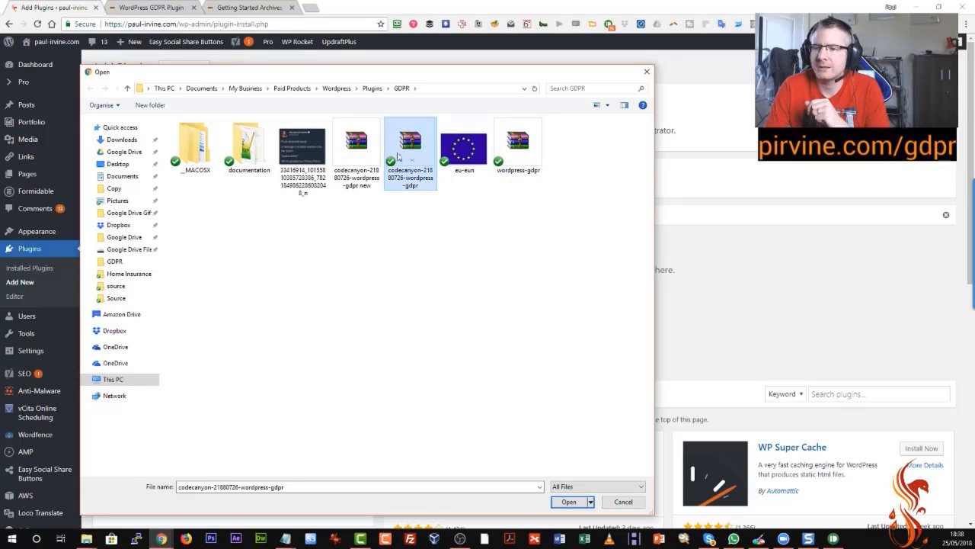
click(361, 149)
right_click(362, 150)
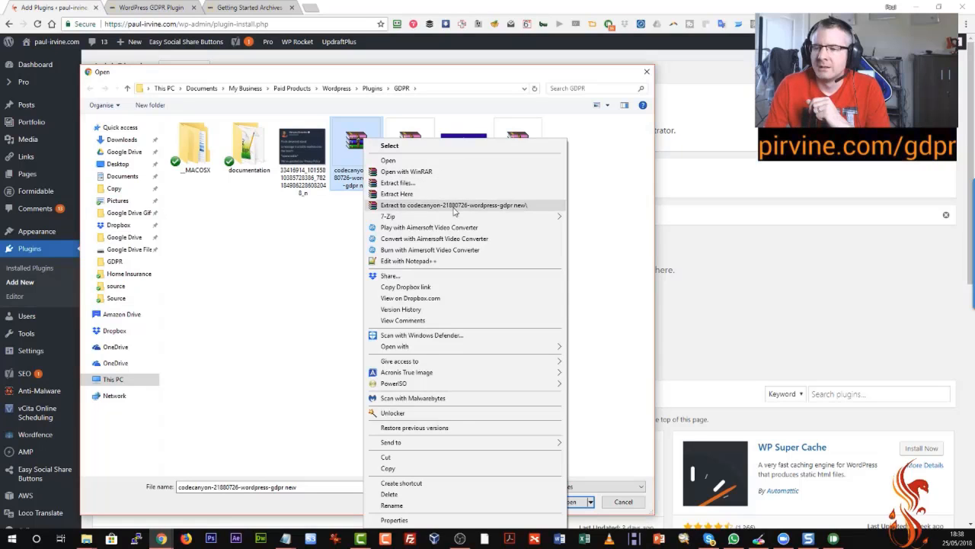
click(451, 205)
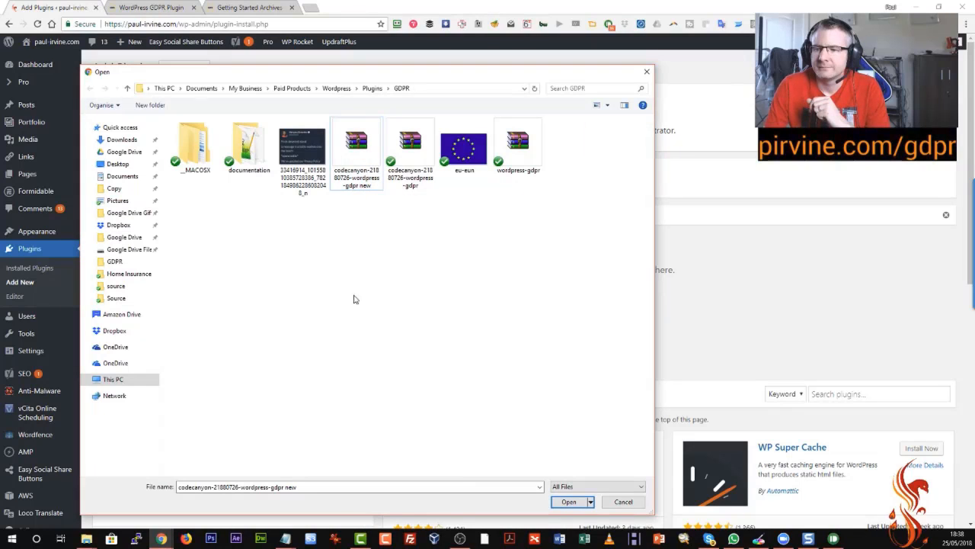
Try to upload and install the wordpress-gdpr zip from the extracted "codecanyon-21880726-wordpress-gdpr new" folder.
click(576, 147)
double_click(577, 146)
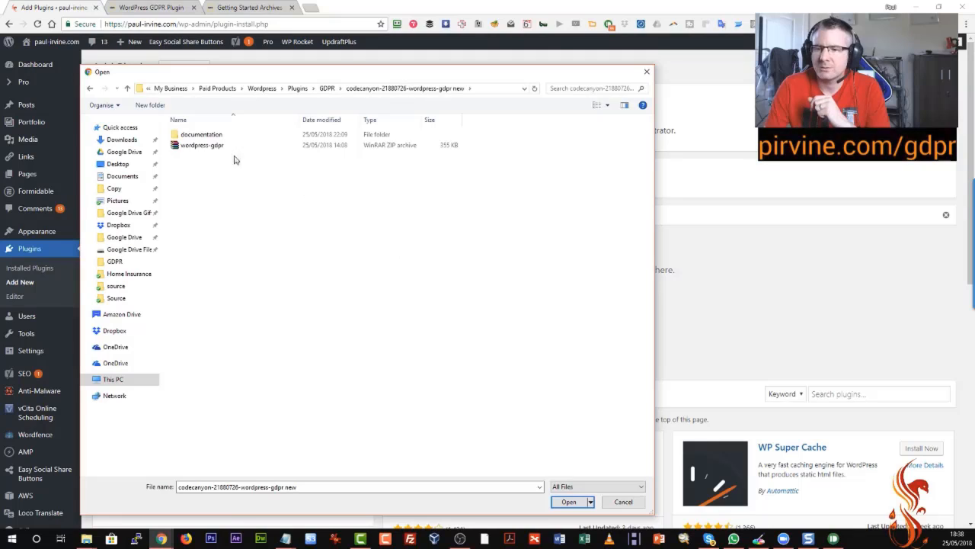
click(199, 150)
click(190, 137)
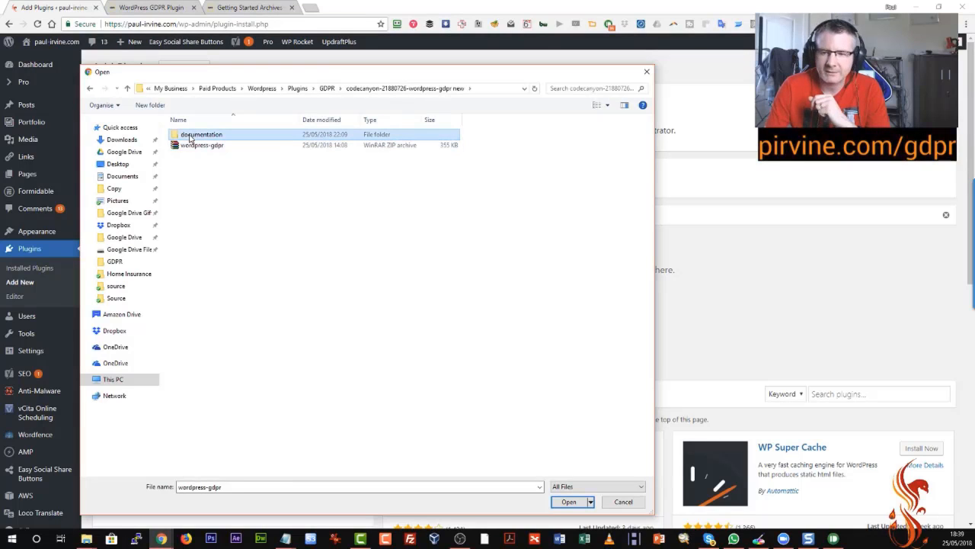
click(206, 144)
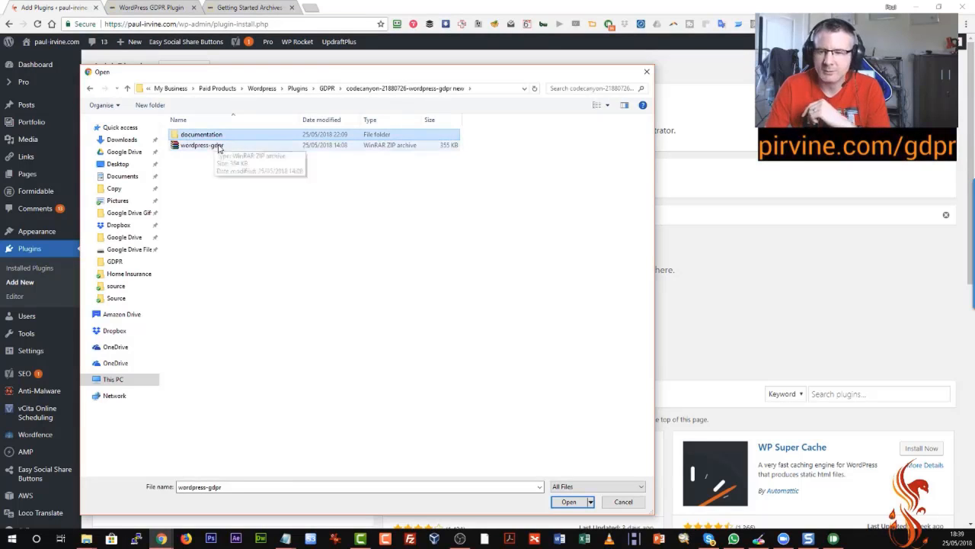
click(569, 501)
click(599, 317)
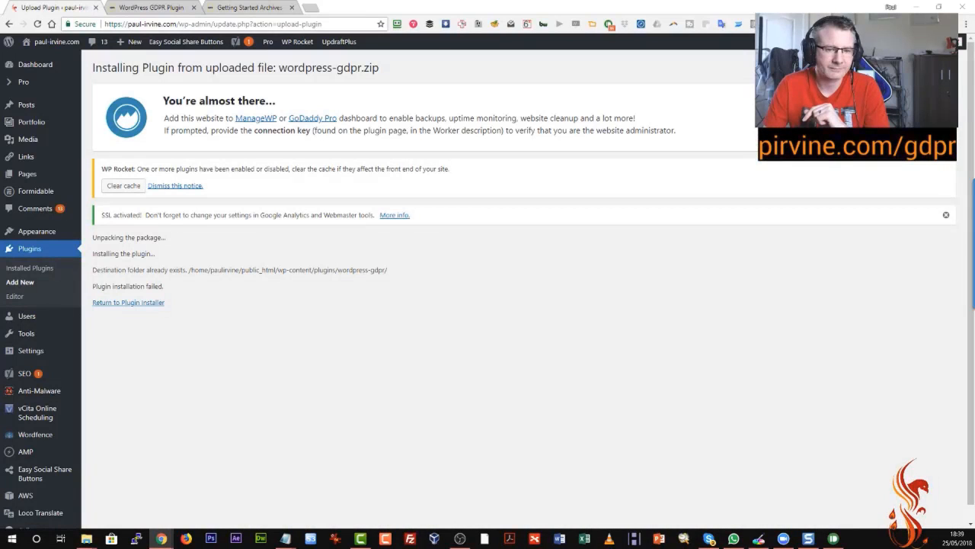
Open the WordPress GDPR item page from the ThemeForest downloads and check the Regular License price.
drag(288, 84, 338, 79)
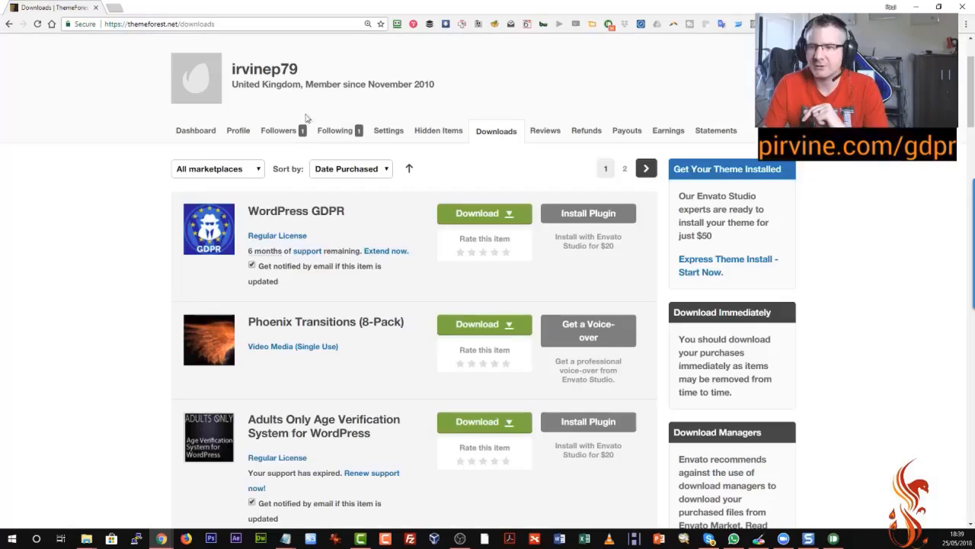
click(311, 212)
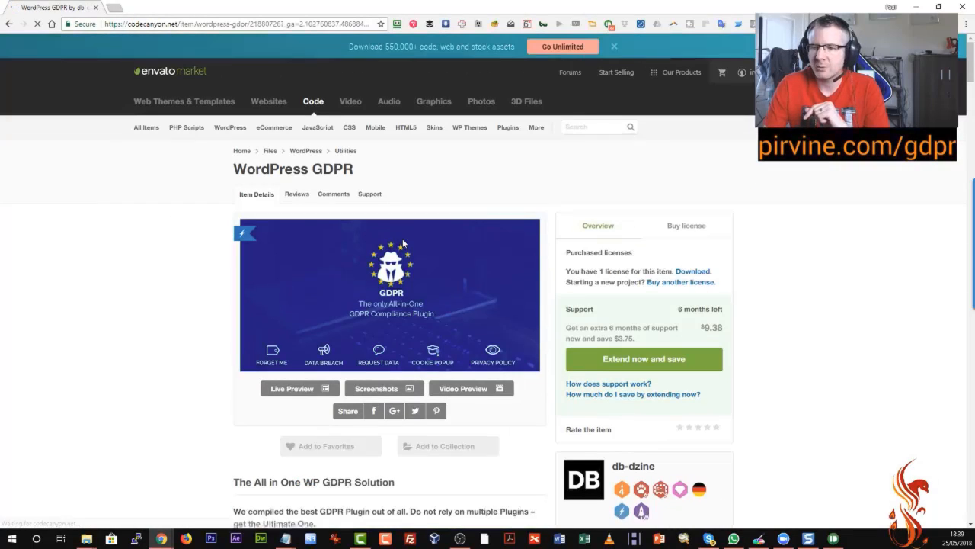
scroll(754, 262, down, 1)
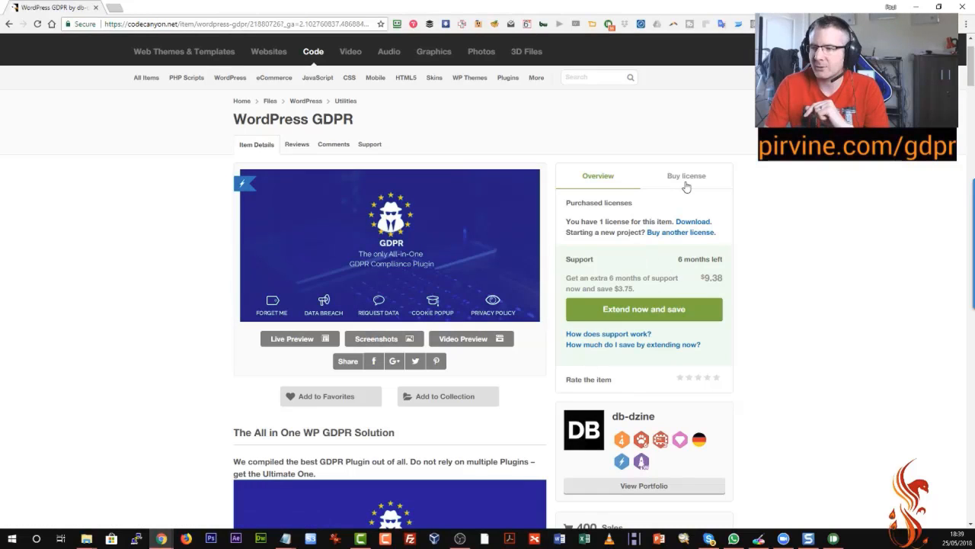
click(691, 231)
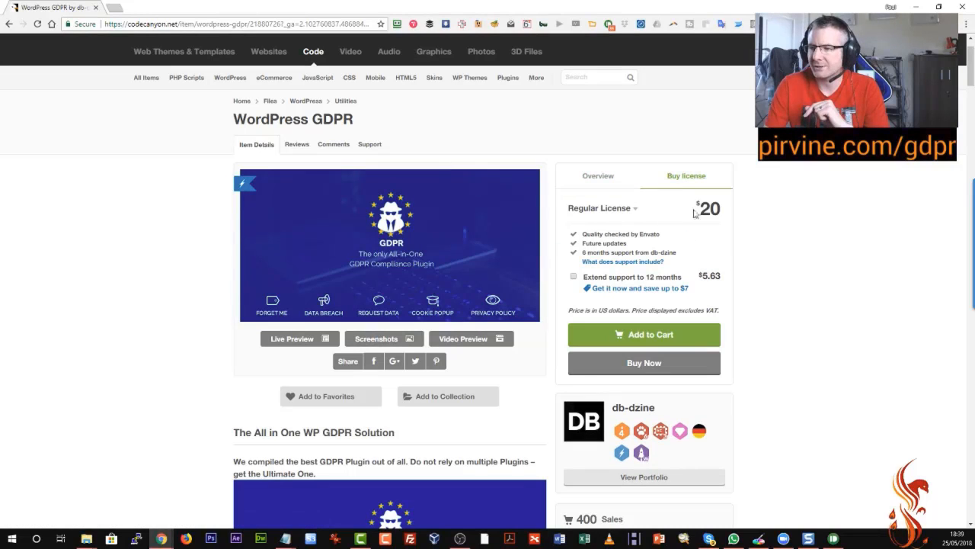
drag(695, 211, 720, 211)
click(720, 211)
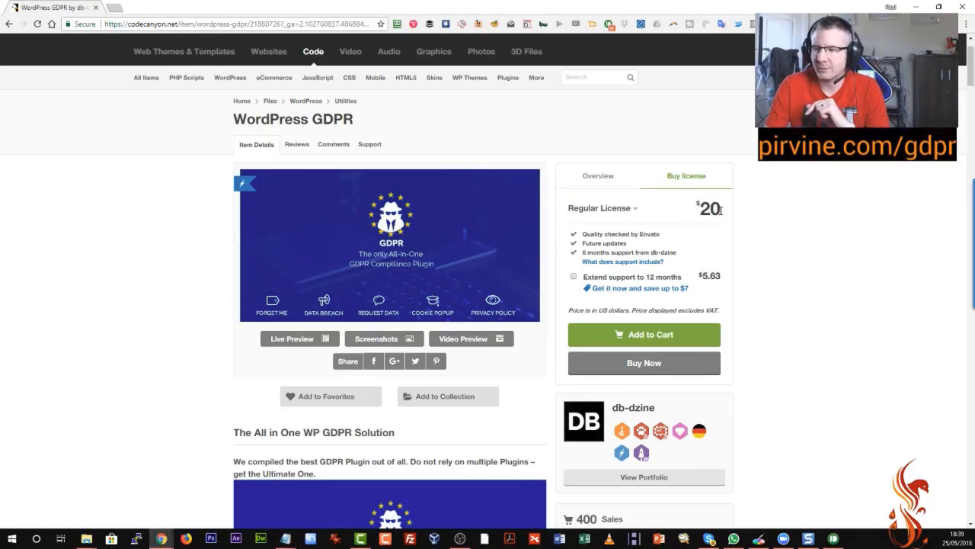
Compare the Extended License's price and terms with the Regular License for WordPress GDPR, and close the item page.
click(615, 212)
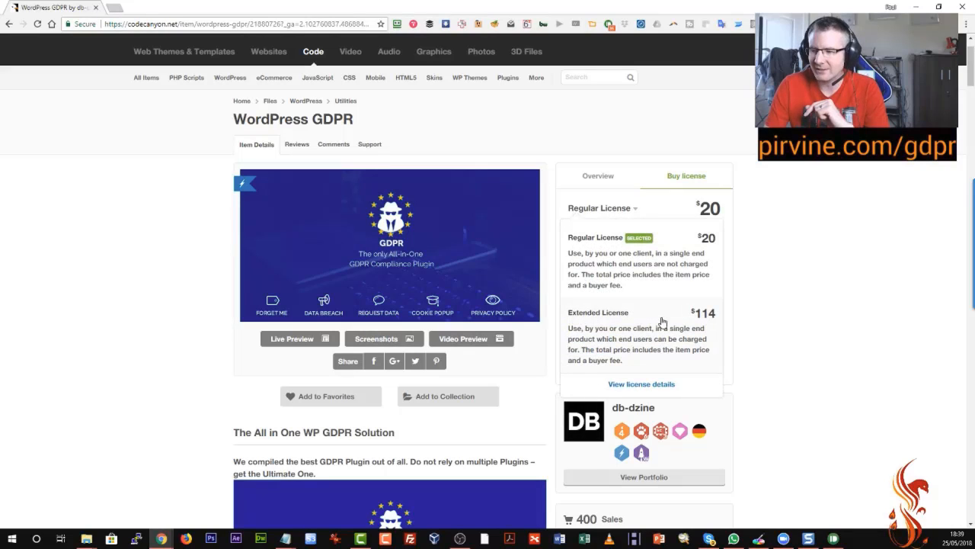
click(701, 314)
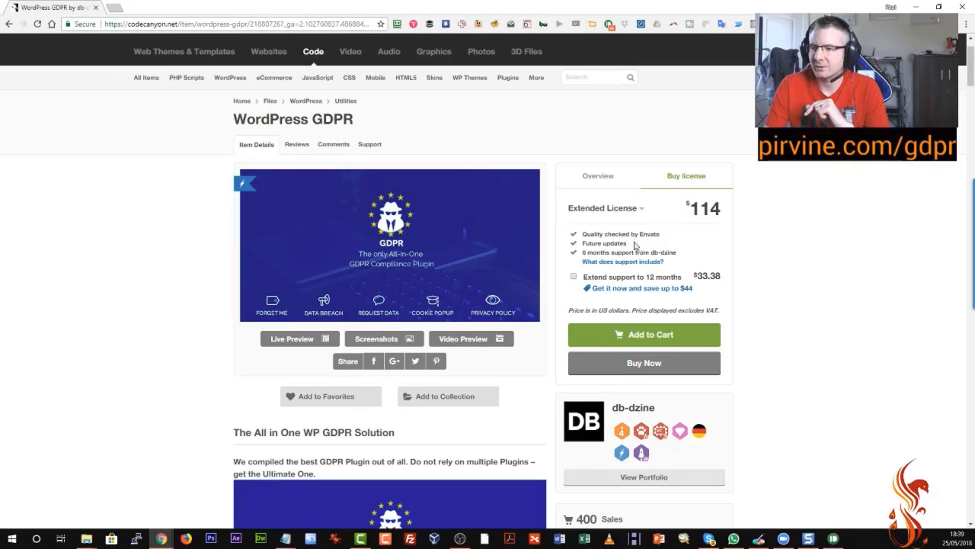
drag(689, 212, 717, 213)
click(717, 213)
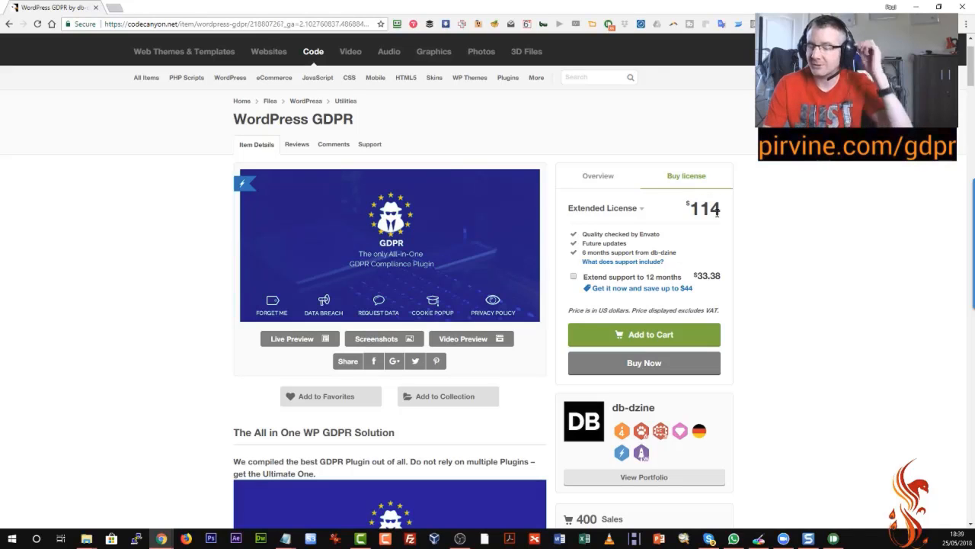
click(608, 209)
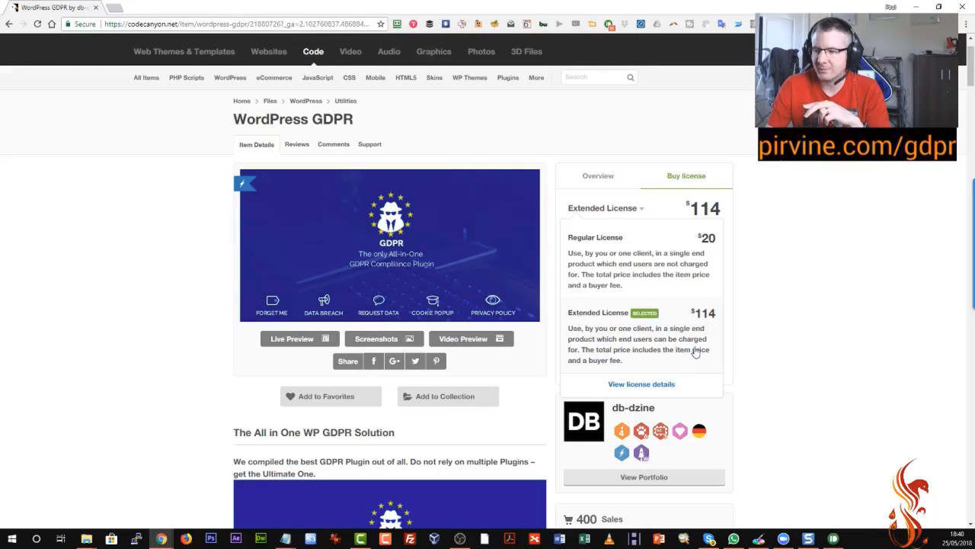
drag(615, 359, 566, 330)
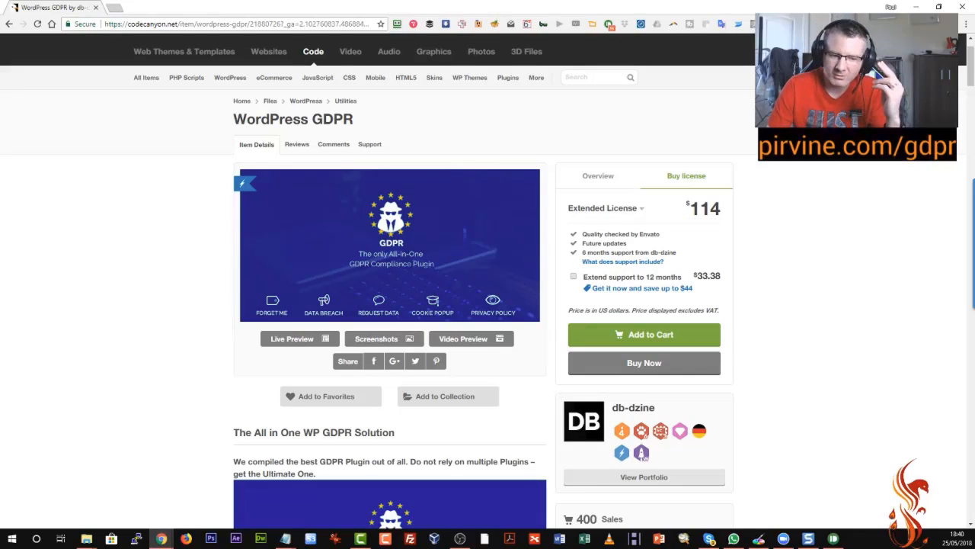
key(alt+Tab)
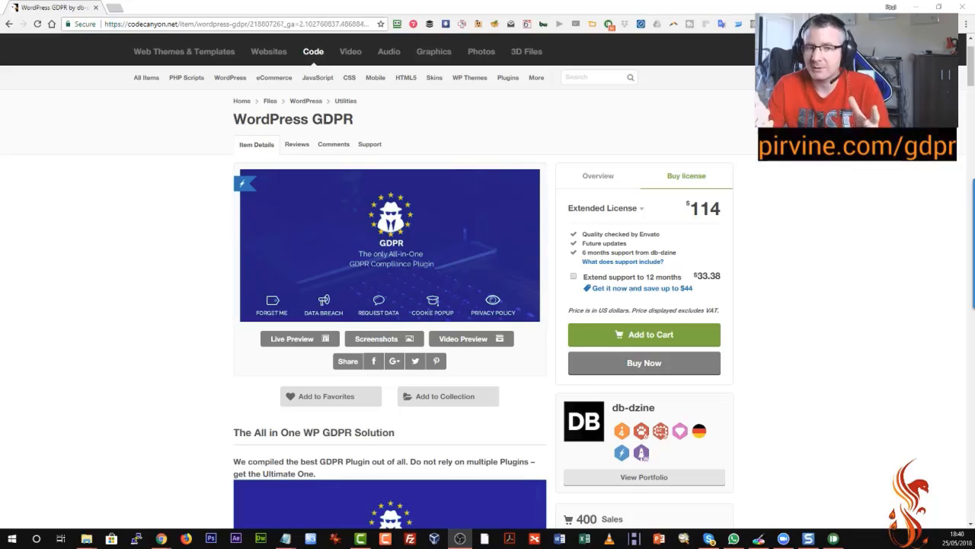
click(149, 261)
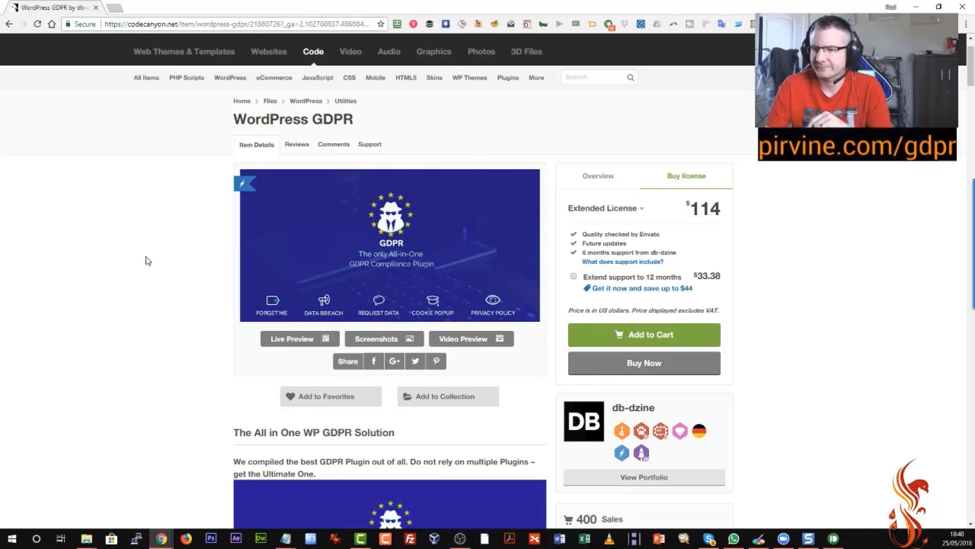
click(95, 8)
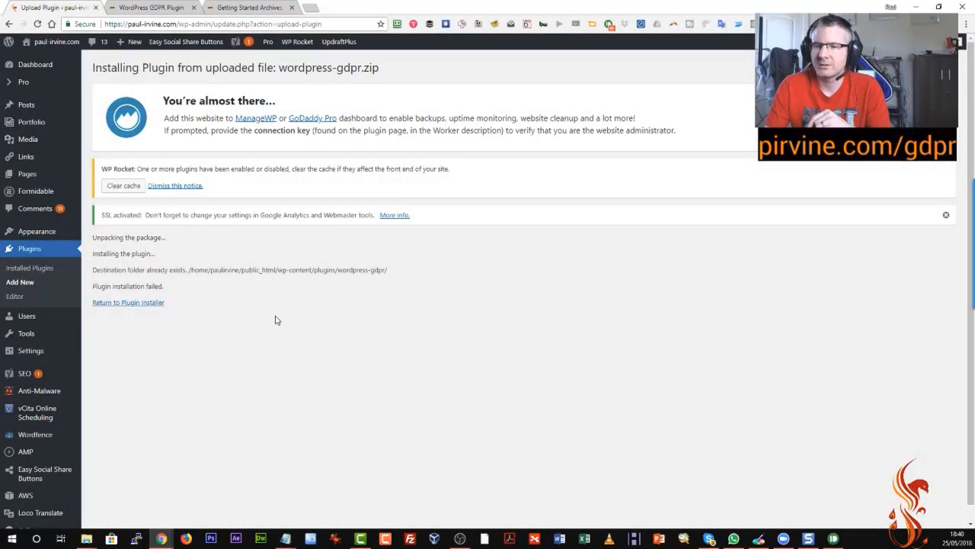
Return to the site's installed plugins and delete the existing WordPress GDPR plugin with its data.
click(151, 303)
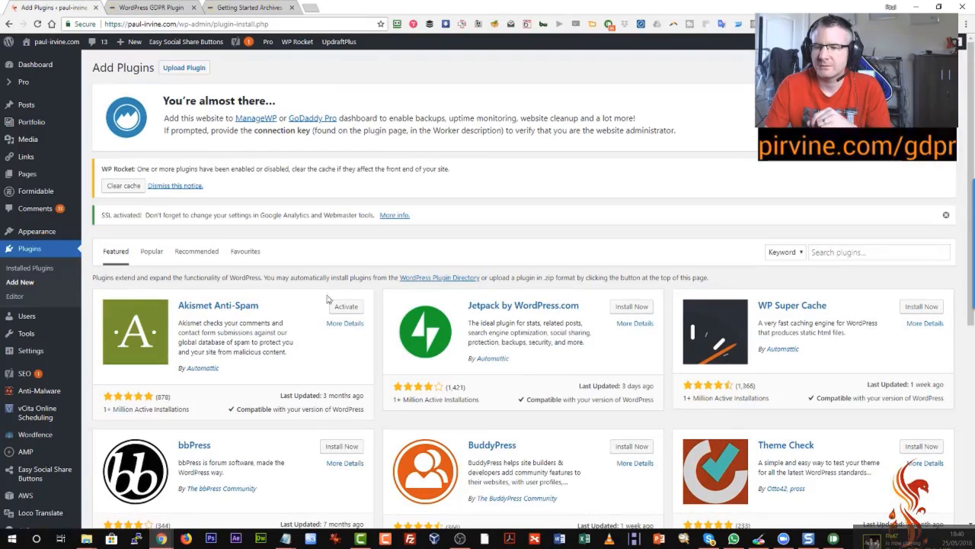
click(37, 271)
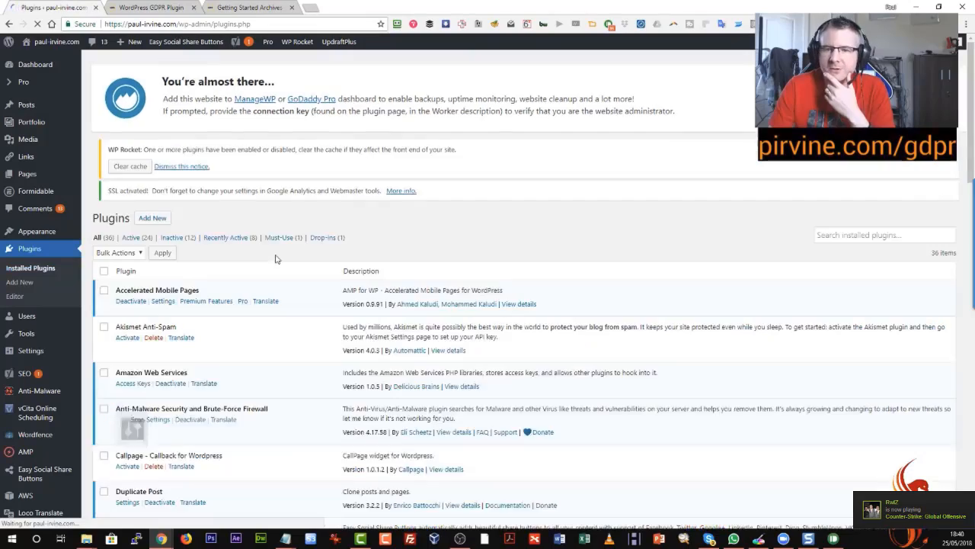
scroll(276, 262, down, 10)
scroll(276, 263, down, 10)
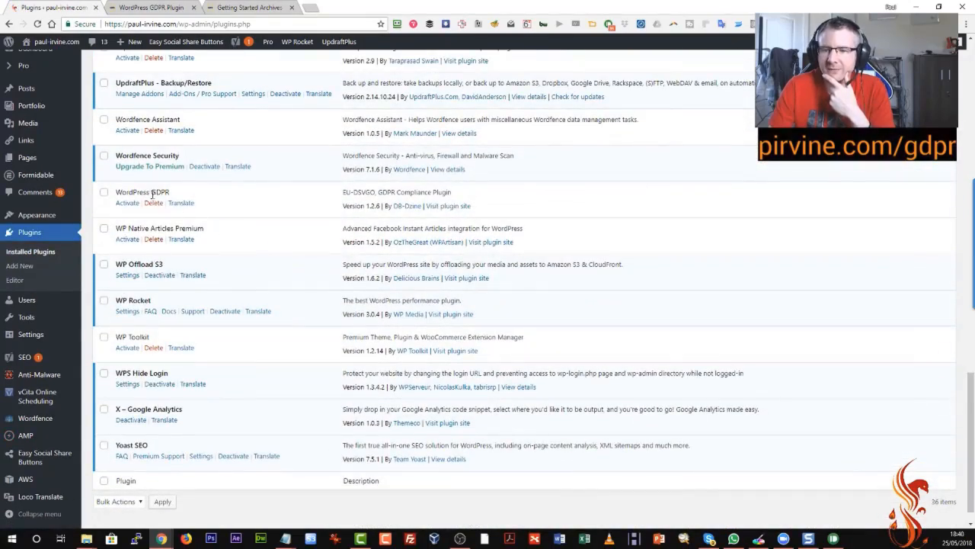
click(153, 205)
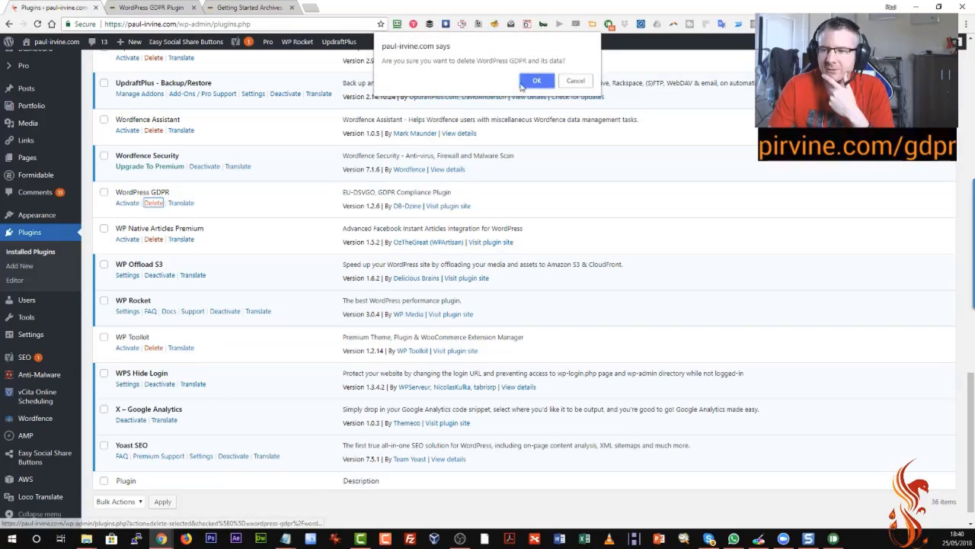
click(535, 79)
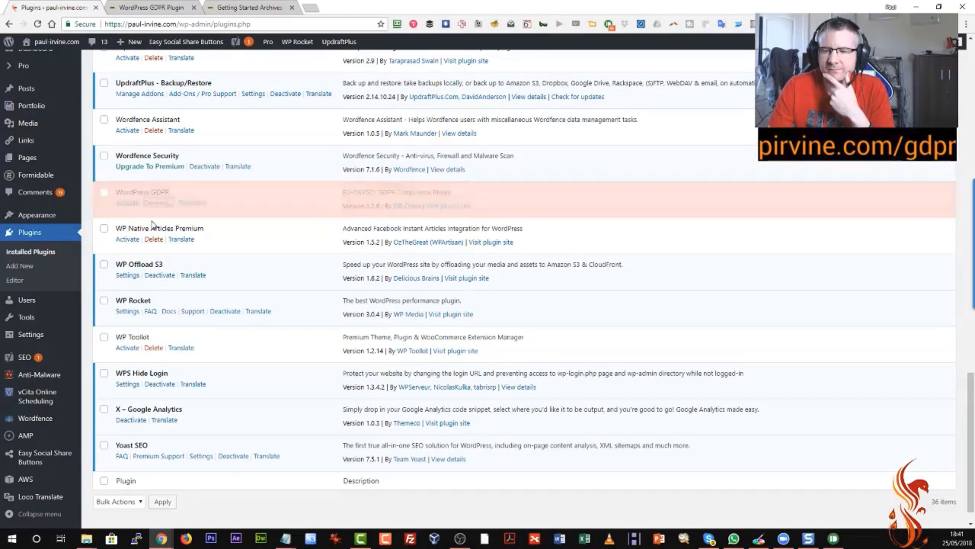
scroll(236, 316, up, 2)
scroll(237, 316, up, 10)
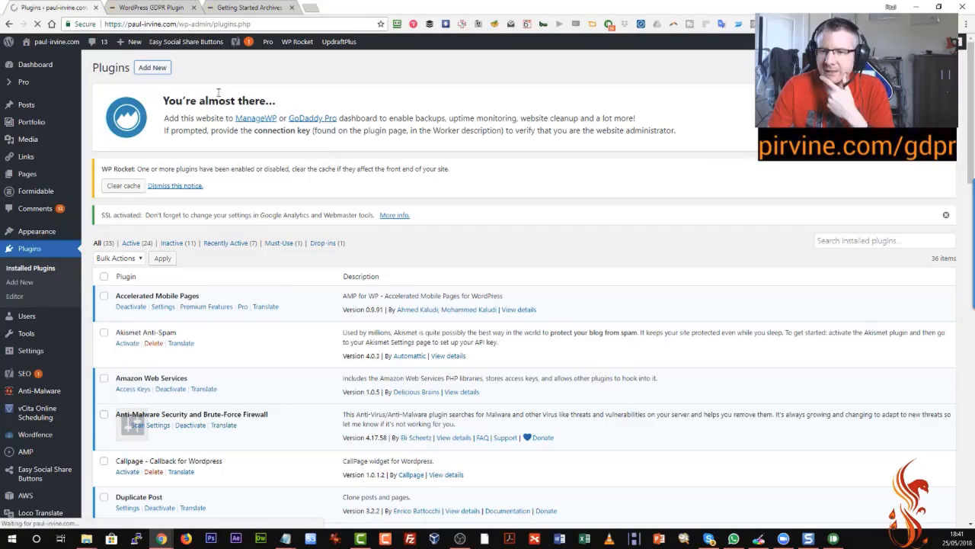
Upload and install wordpress-gdpr.zip from the "codecanyon-21880726-wordpress-gdpr new" folder as a new plugin, and activate it.
click(151, 68)
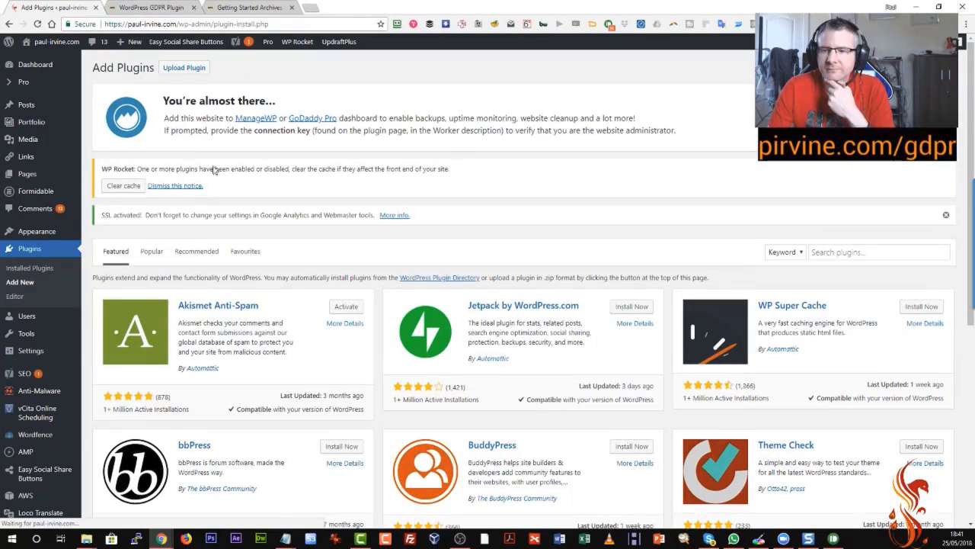
click(187, 68)
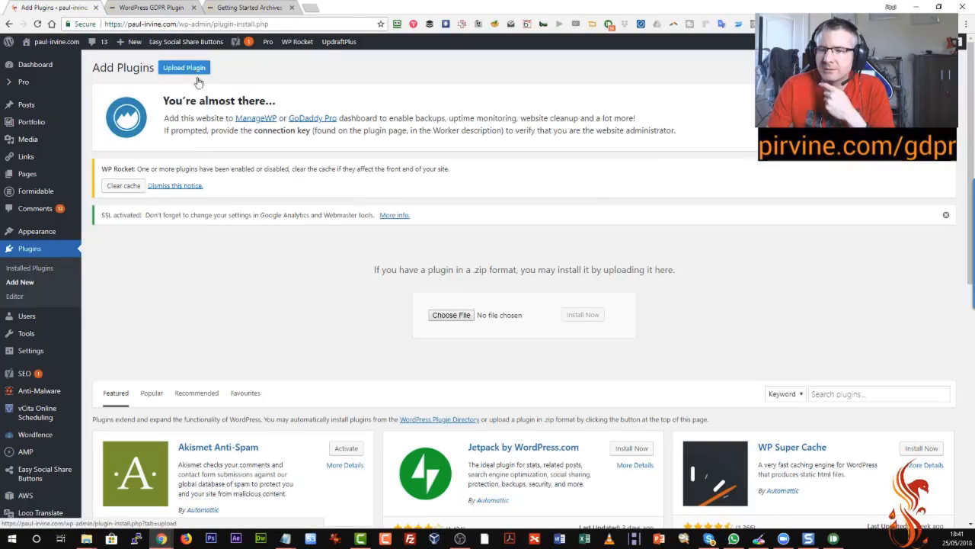
click(452, 315)
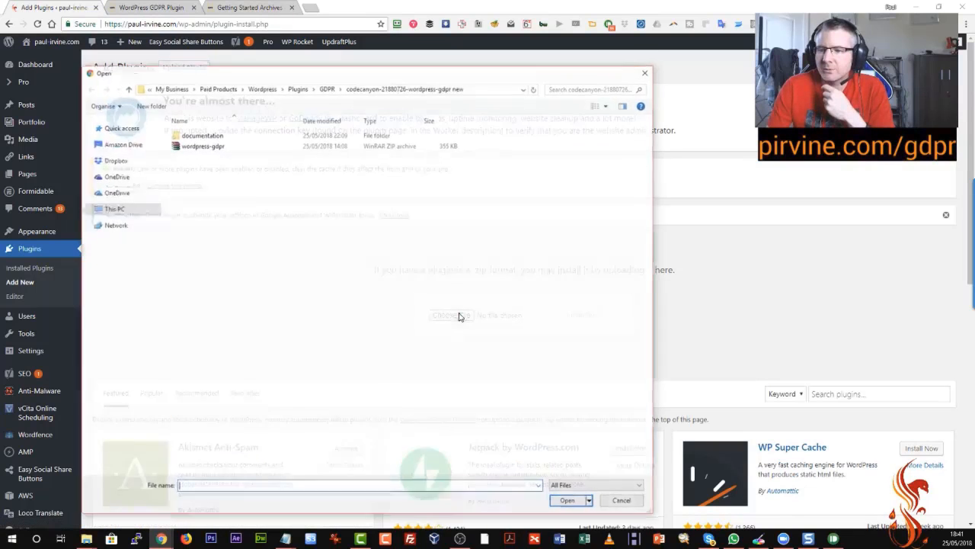
click(202, 145)
click(566, 503)
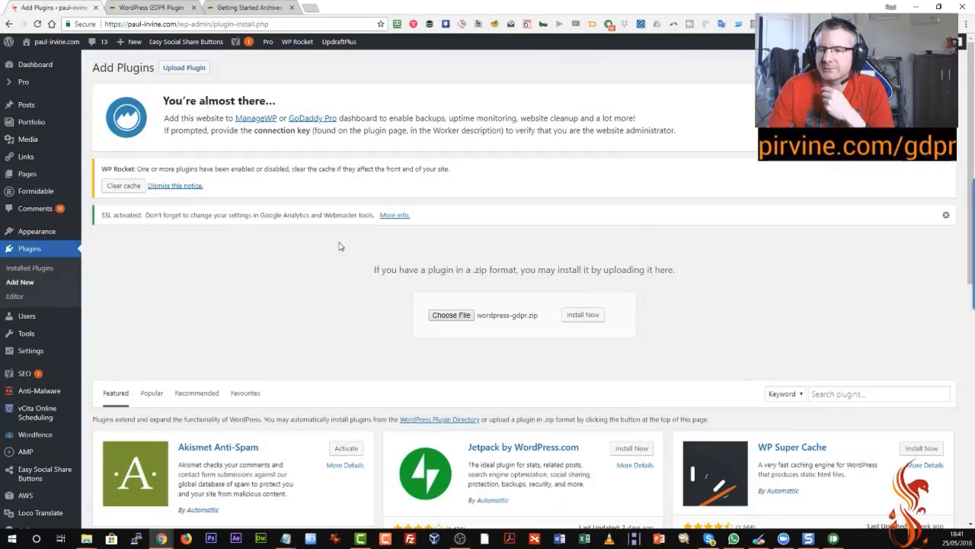
click(582, 314)
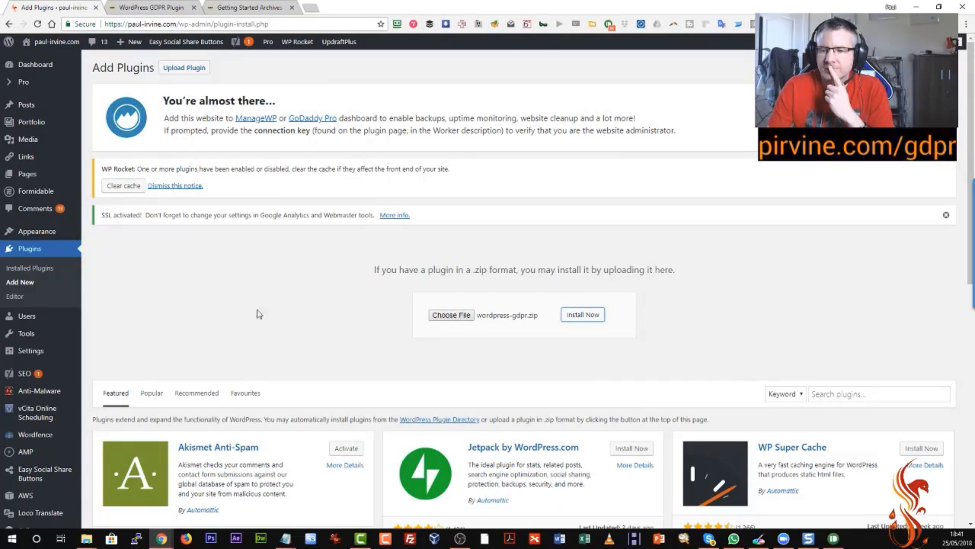
click(598, 321)
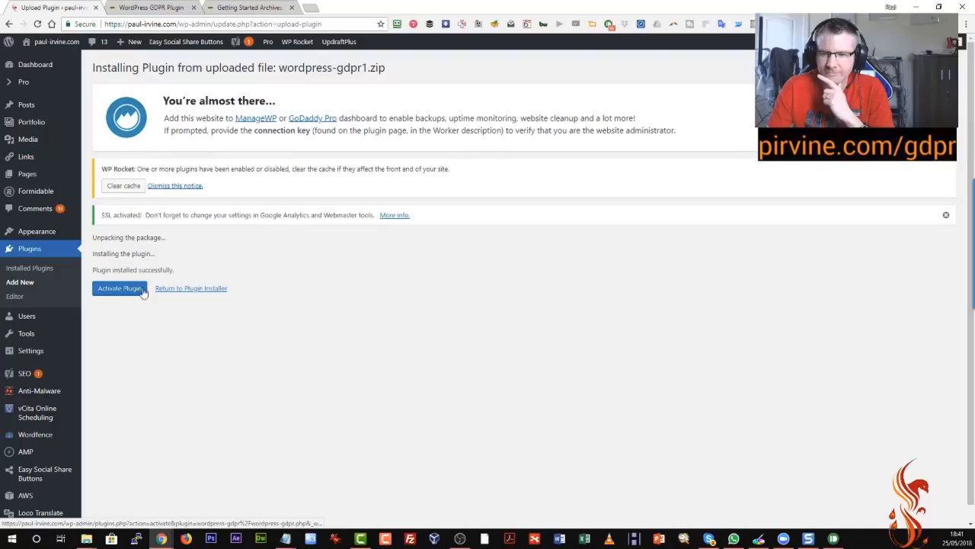
click(141, 292)
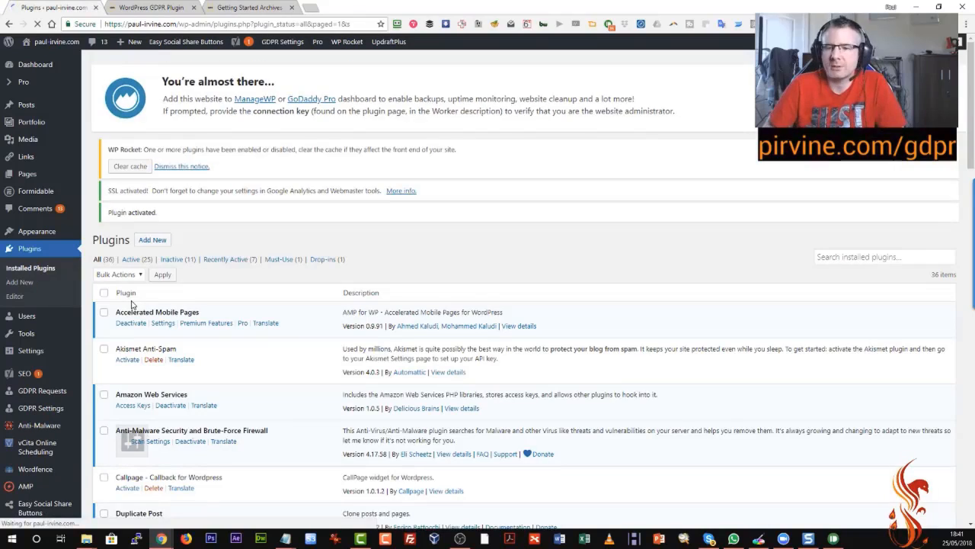
Clear the WP Rocket cache and open the GDPR settings page of the newly installed plugin.
click(129, 190)
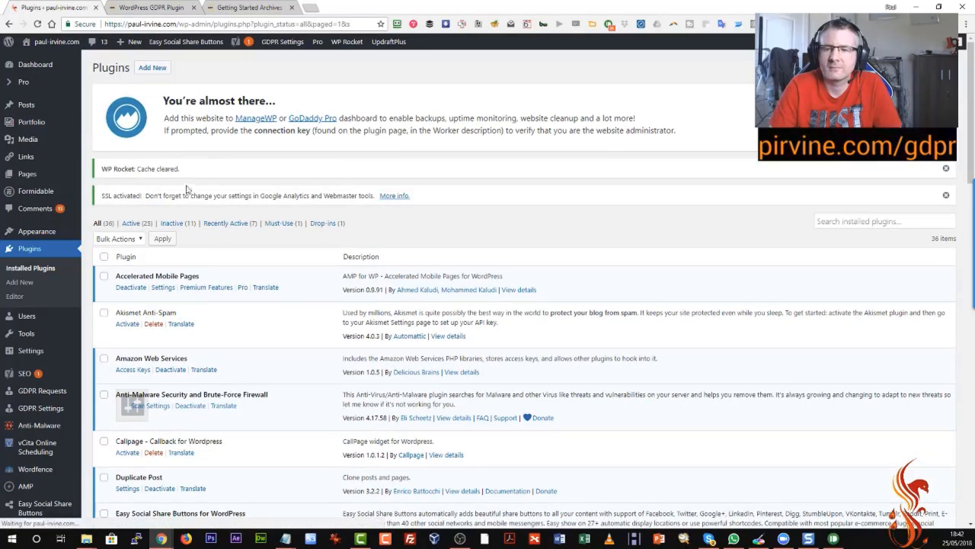
scroll(266, 277, down, 5)
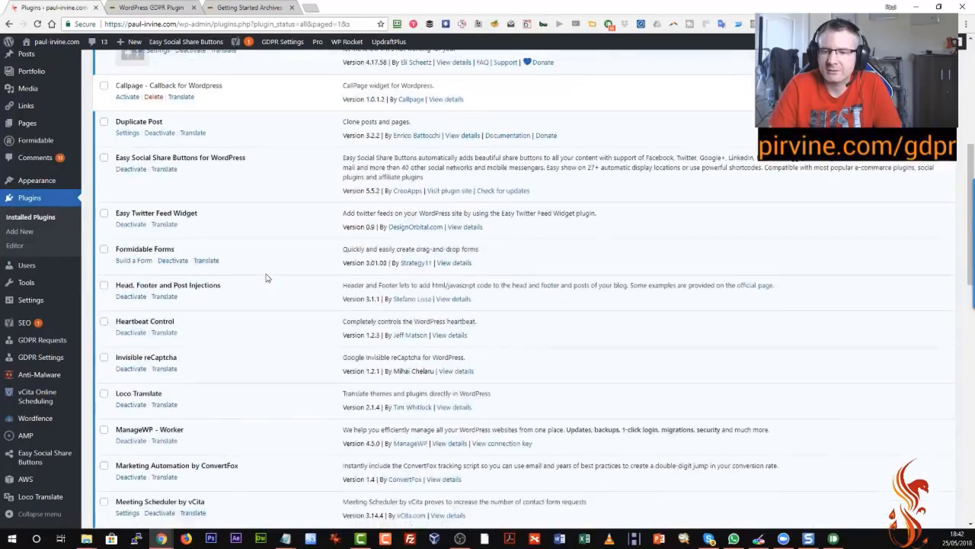
scroll(265, 277, up, 4)
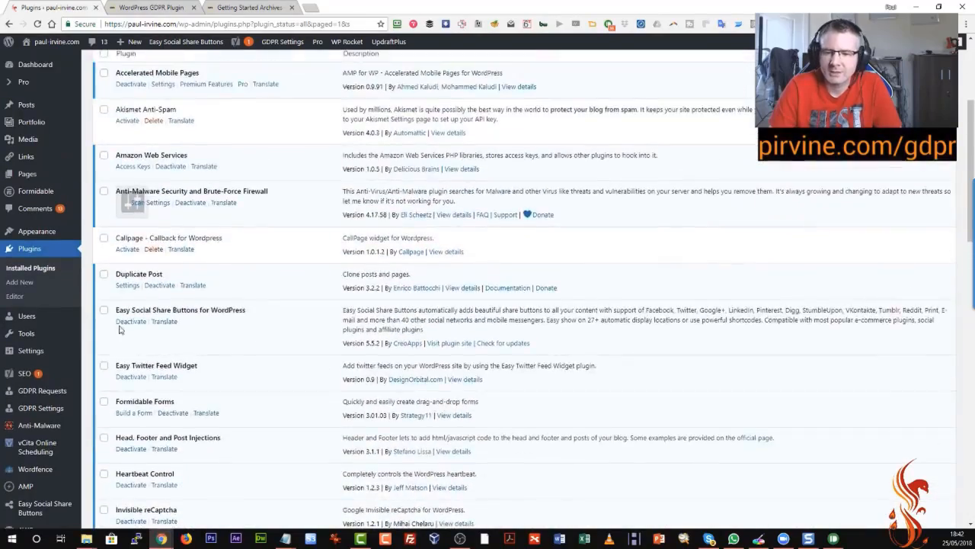
scroll(266, 277, down, 3)
mouse_move(34, 345)
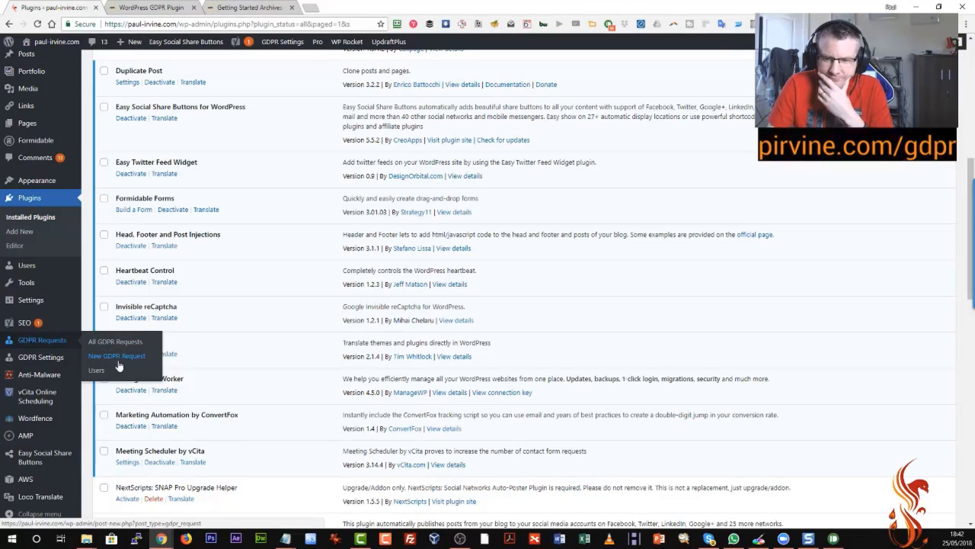
mouse_move(42, 362)
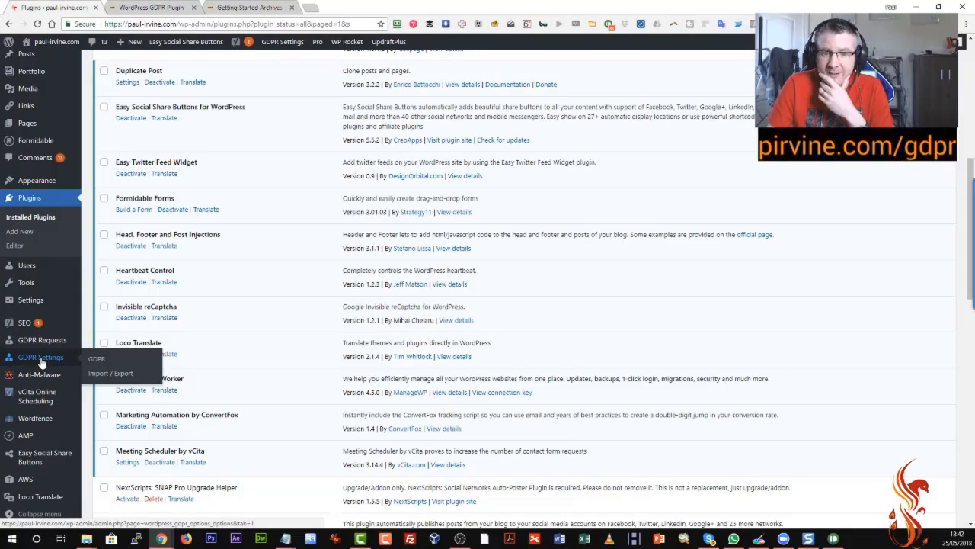
click(99, 360)
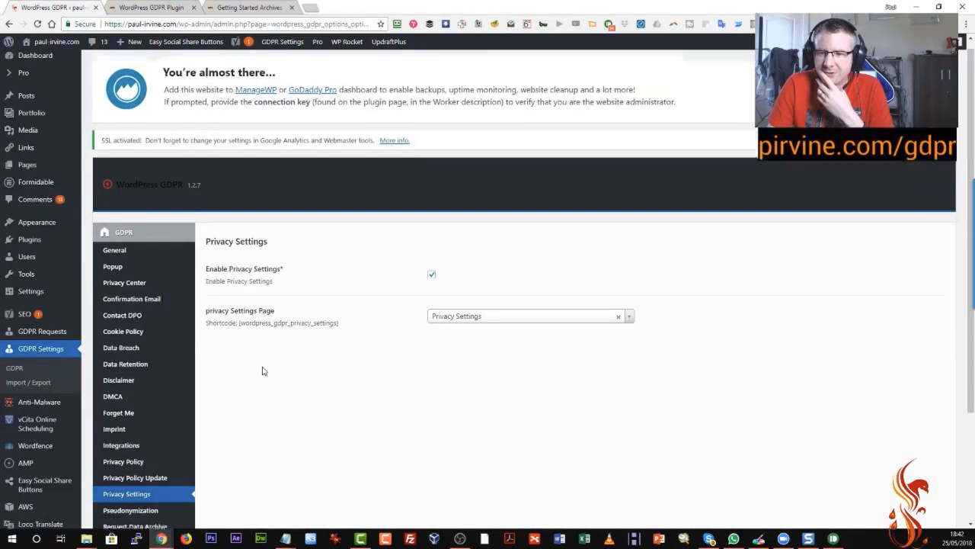
Review the plugin's General settings, including the domain name and cookie options, and open the Popup settings.
scroll(262, 371, down, 3)
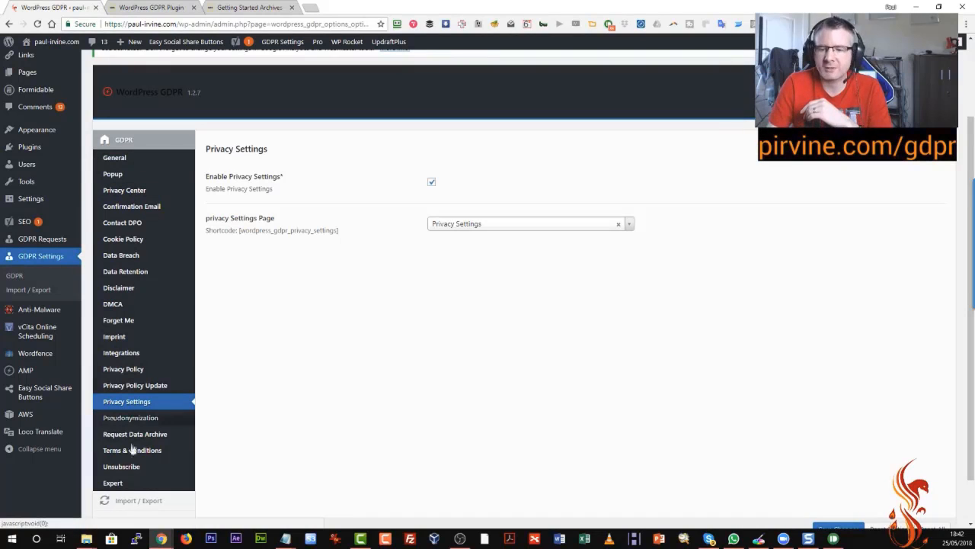
click(116, 159)
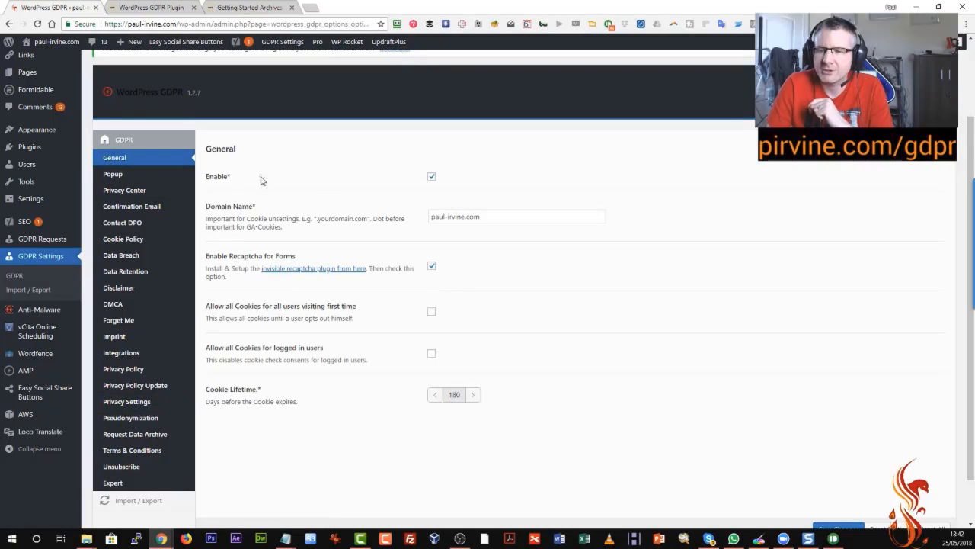
triple_click(504, 218)
click(488, 218)
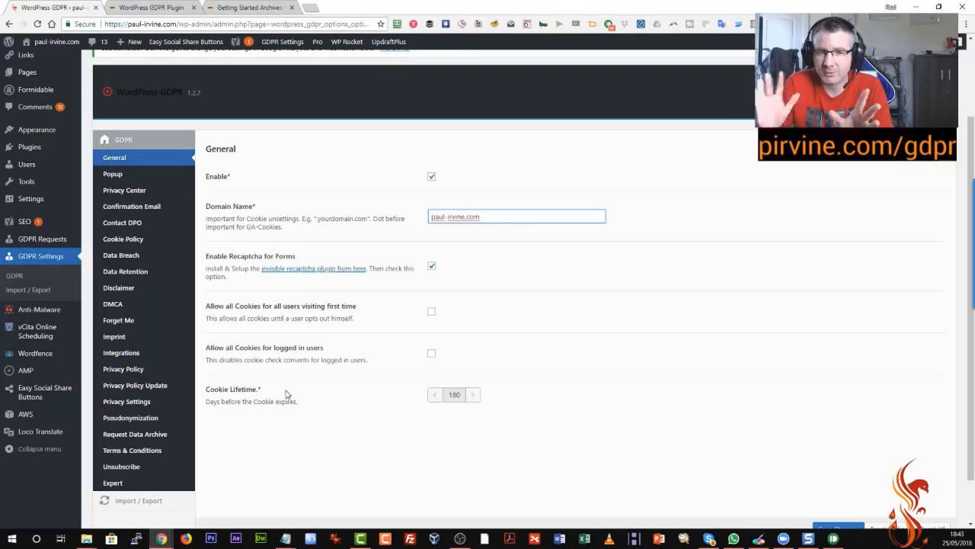
click(113, 176)
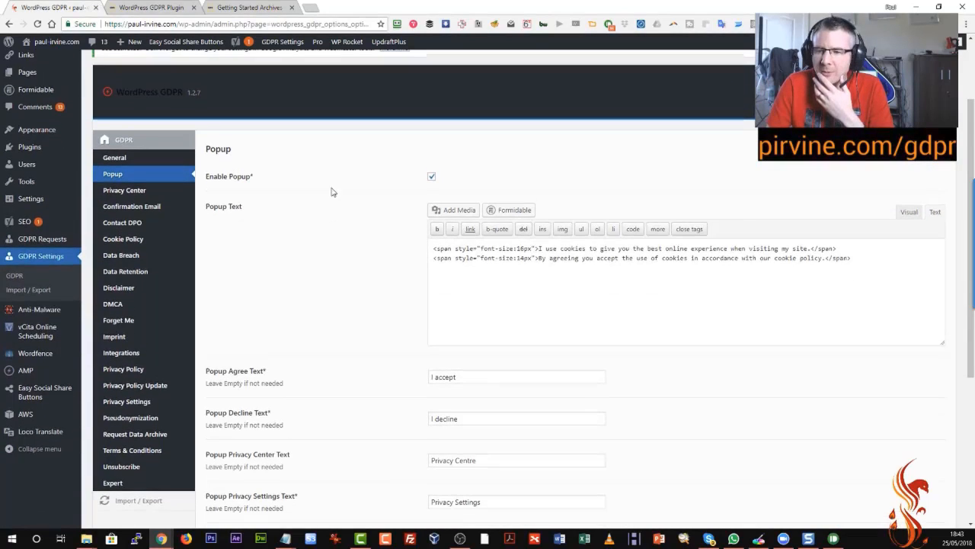
Switch to Firefox and load the site's home page by shortening the address to the bare domain.
click(186, 539)
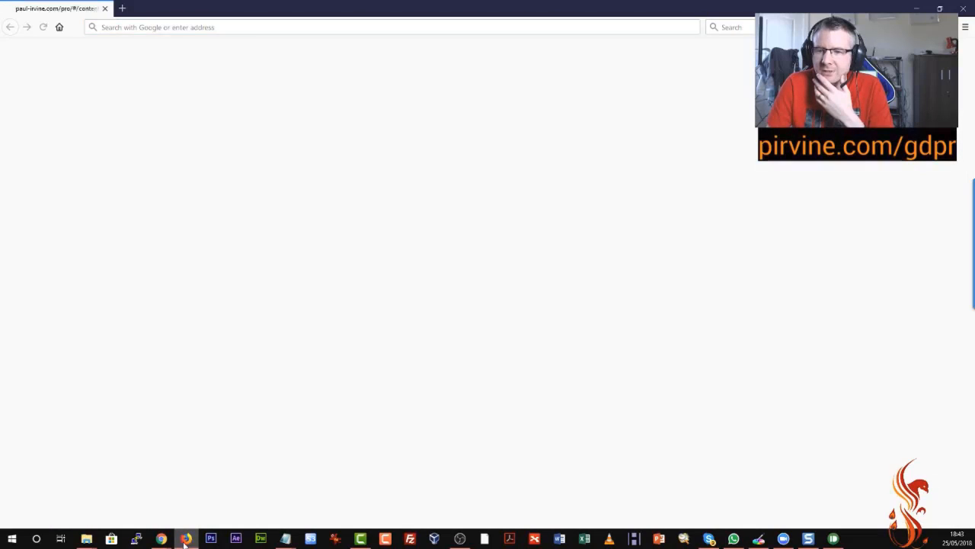
click(196, 28)
drag(176, 27, 345, 23)
key(BackSpace)
key(Return)
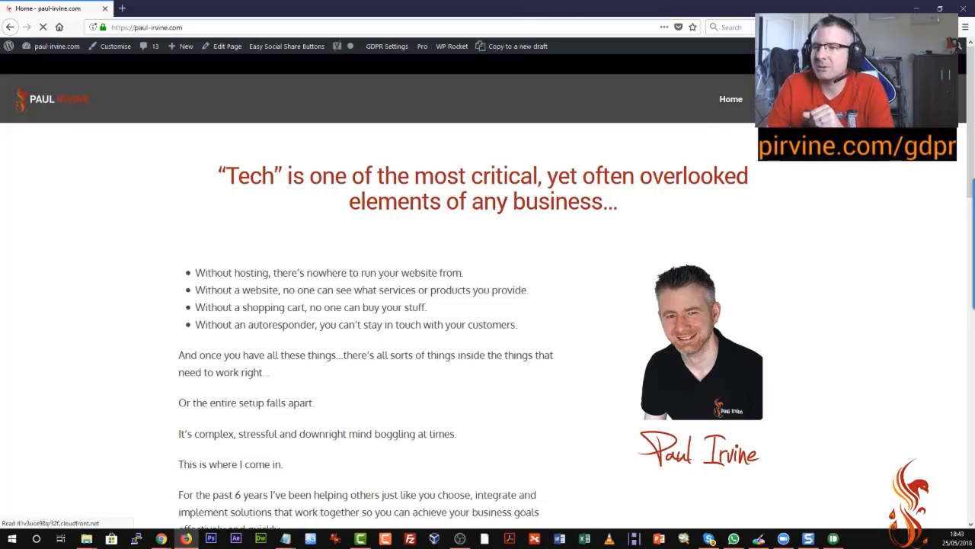
Copy the home page address and load it in a new Firefox private window.
click(964, 29)
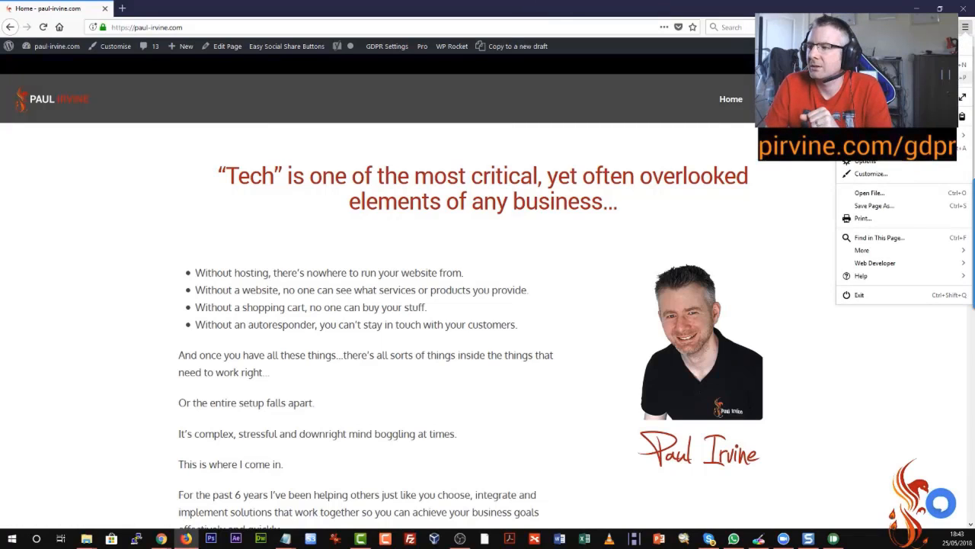
click(144, 26)
right_click(147, 27)
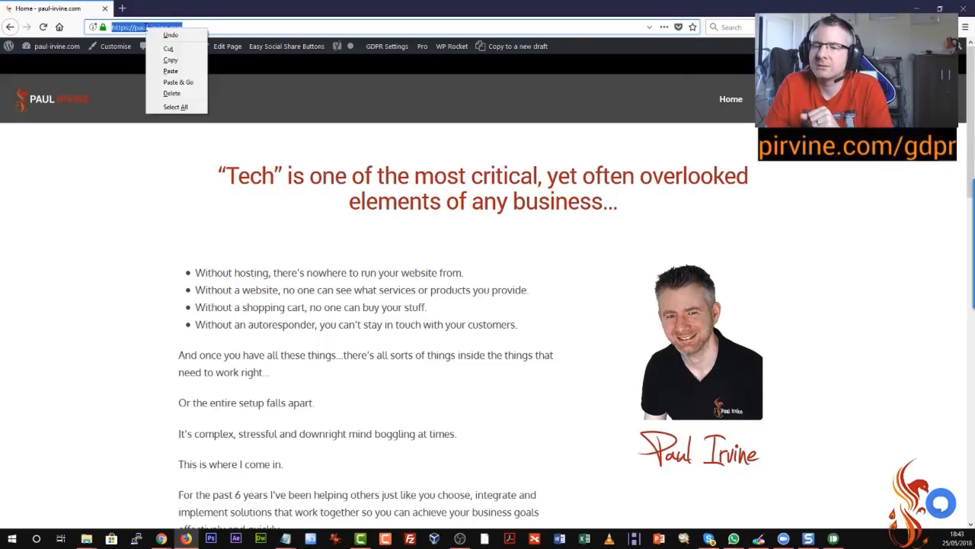
click(173, 64)
click(965, 31)
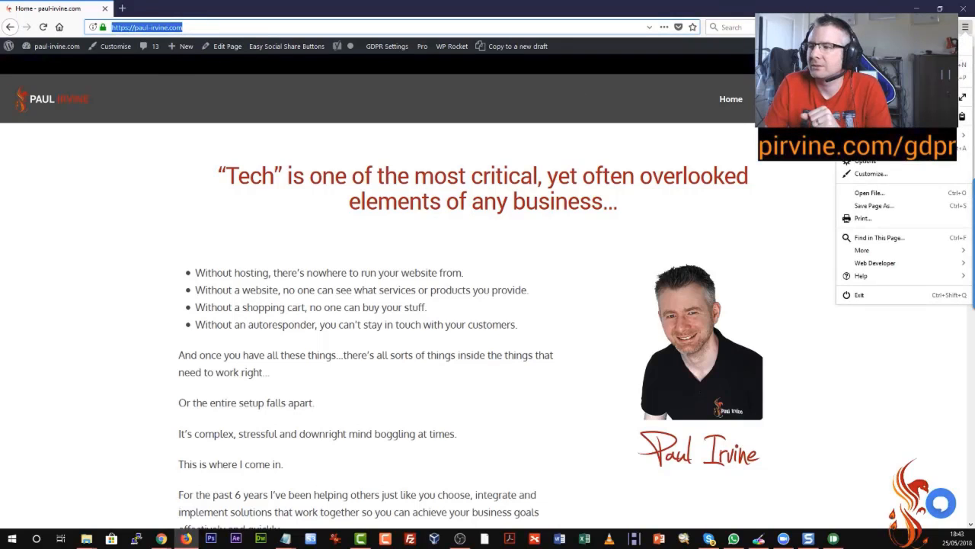
click(930, 78)
right_click(144, 26)
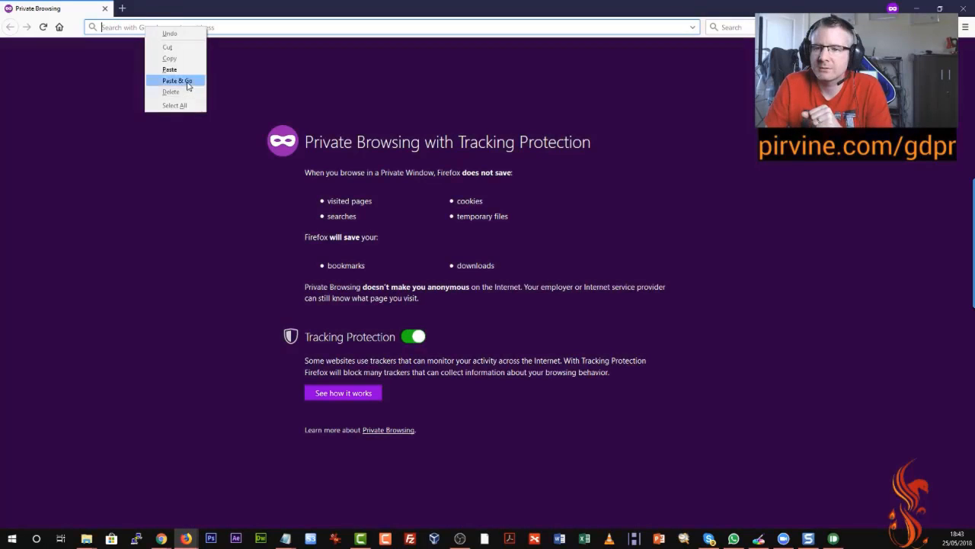
click(186, 80)
Compare the Popup settings for text, style, position and colours in Chrome with the cookie popup in the Firefox private window.
mouse_move(160, 537)
click(213, 491)
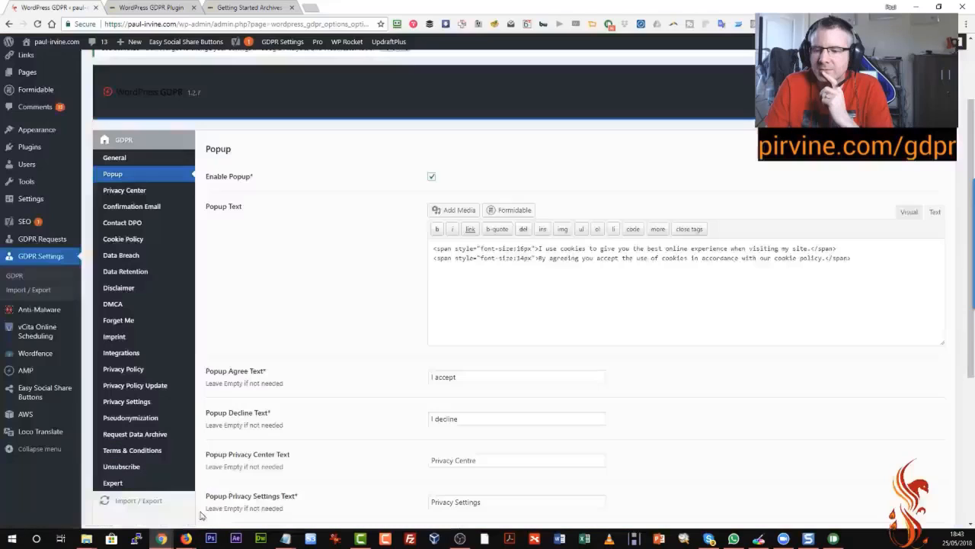
scroll(385, 438, down, 3)
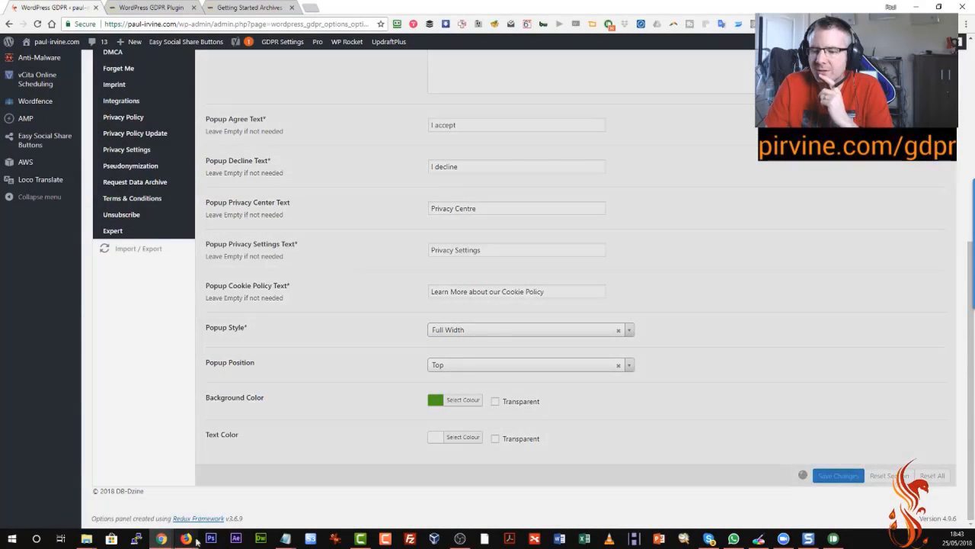
mouse_move(185, 538)
click(259, 492)
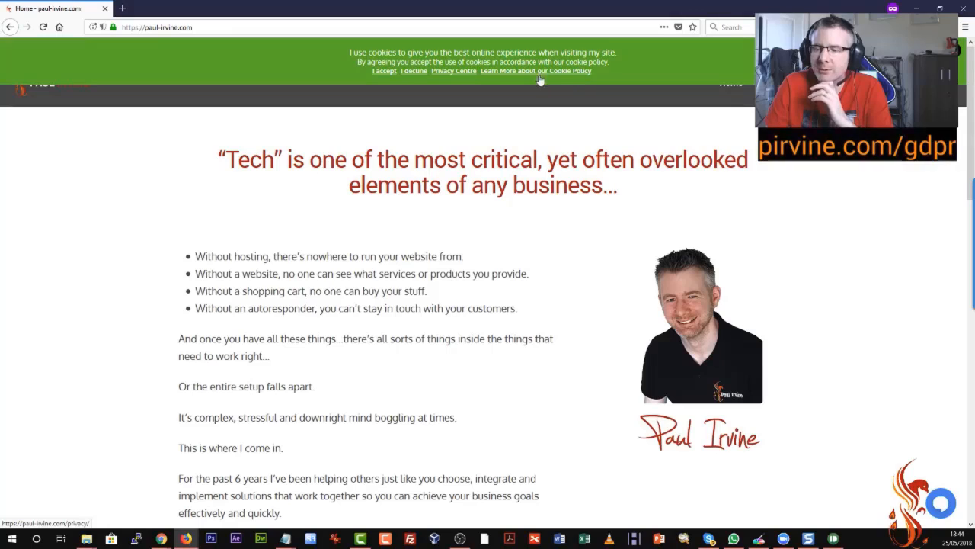
Open the Privacy Centre link from the cookie popup in a separate tab and accept the cookies there.
right_click(442, 76)
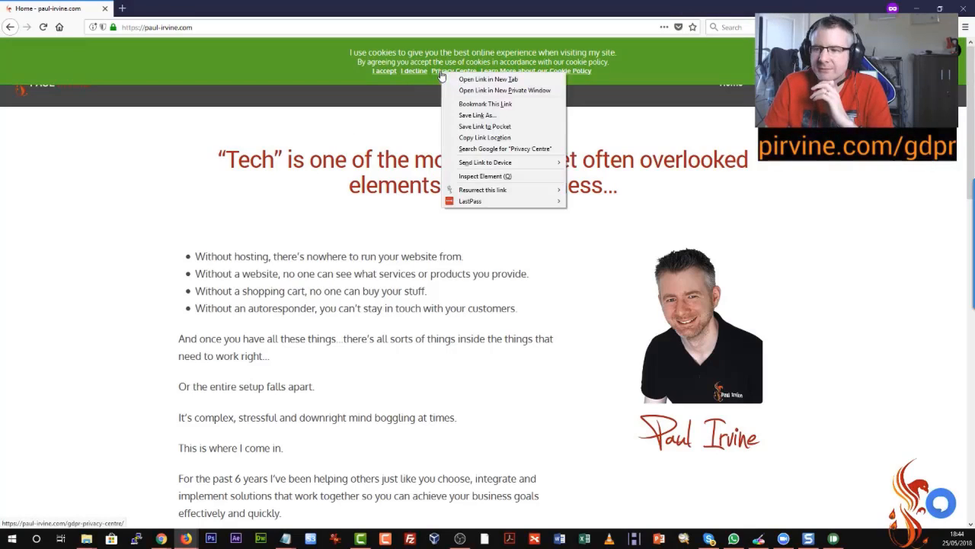
click(465, 81)
click(155, 9)
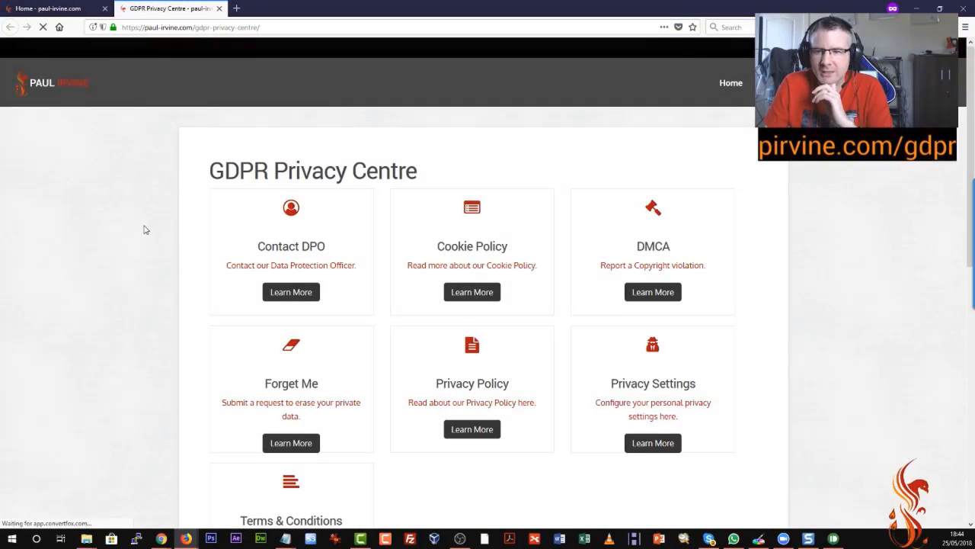
scroll(145, 227, down, 1)
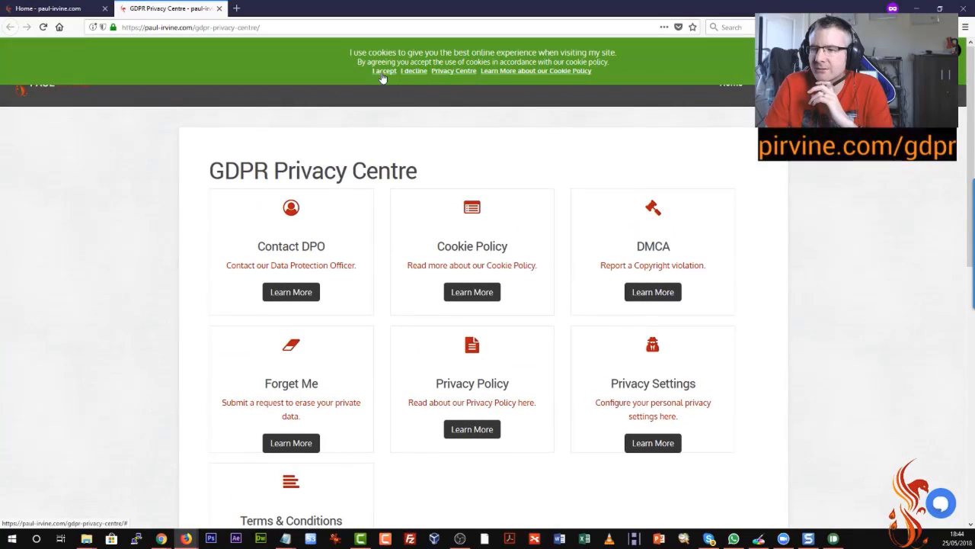
click(383, 71)
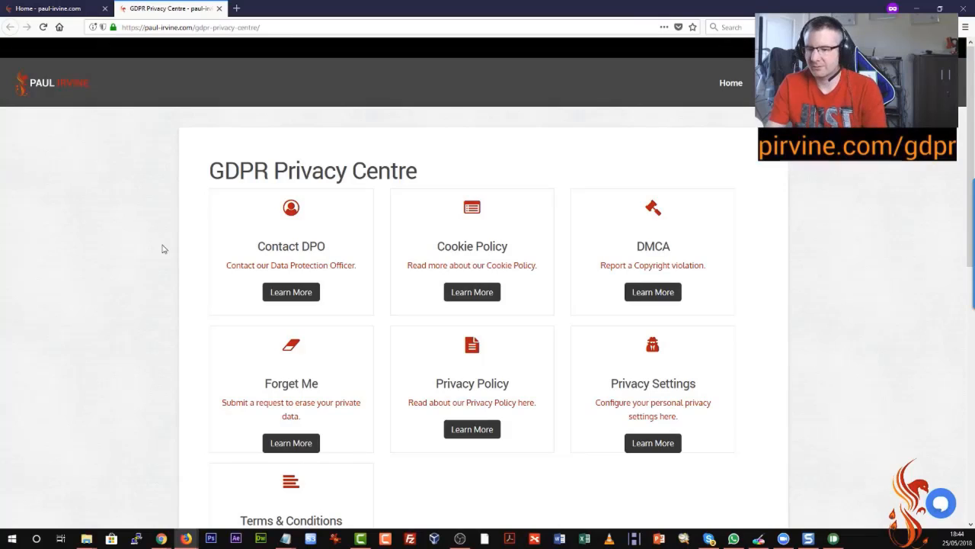
Open Privacy Settings from the GDPR Privacy Centre, examine the listed services, and open the live chat that ConvertFox provides.
key(ctrl+minus)
drag(971, 163, 967, 191)
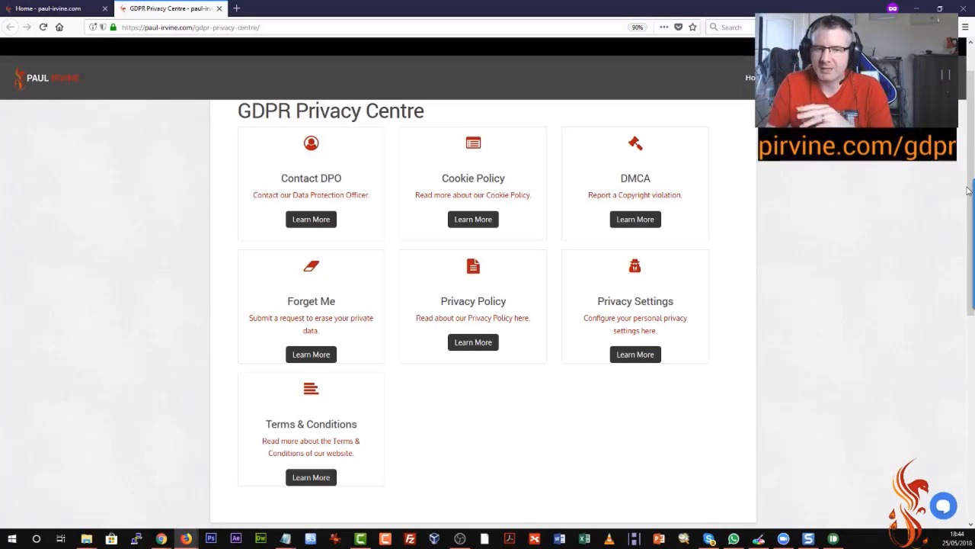
mouse_move(162, 541)
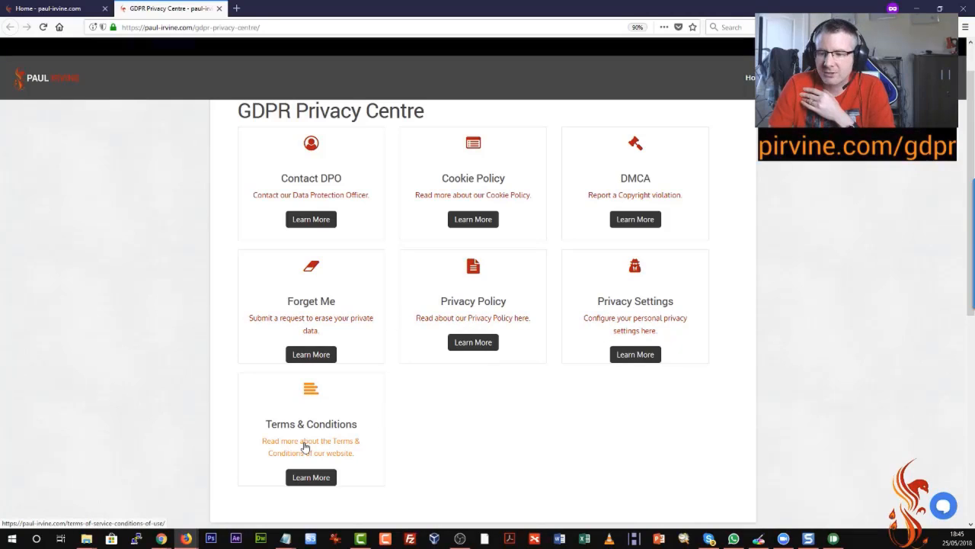
click(641, 357)
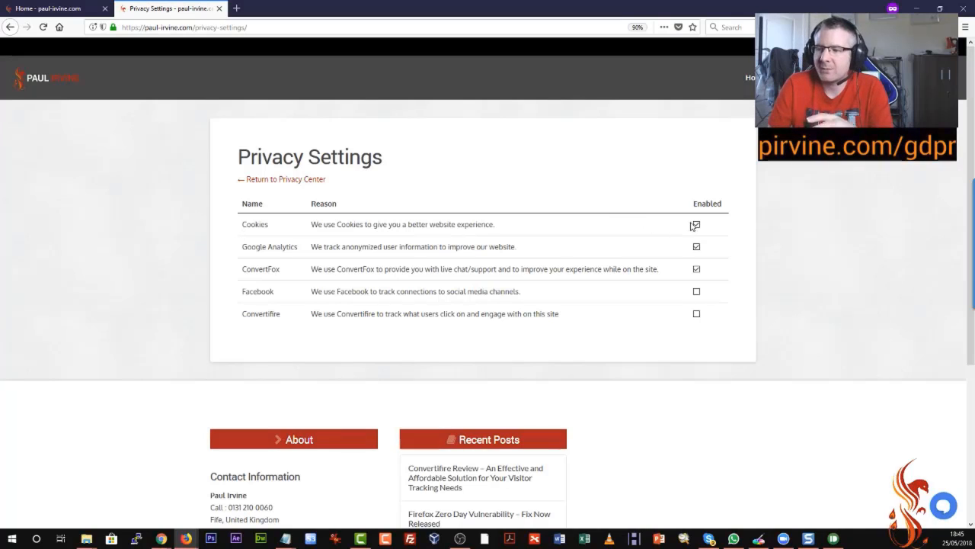
drag(242, 249, 241, 269)
click(282, 281)
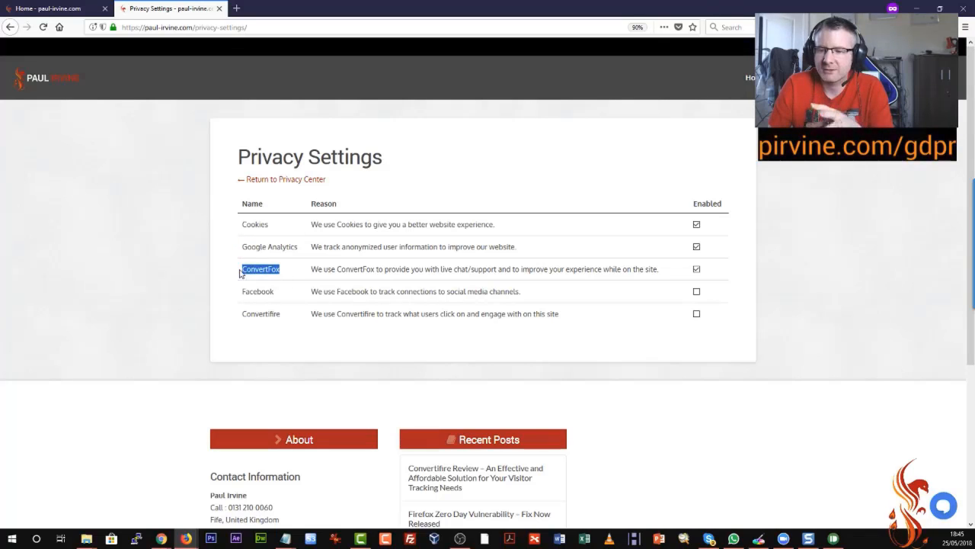
click(943, 515)
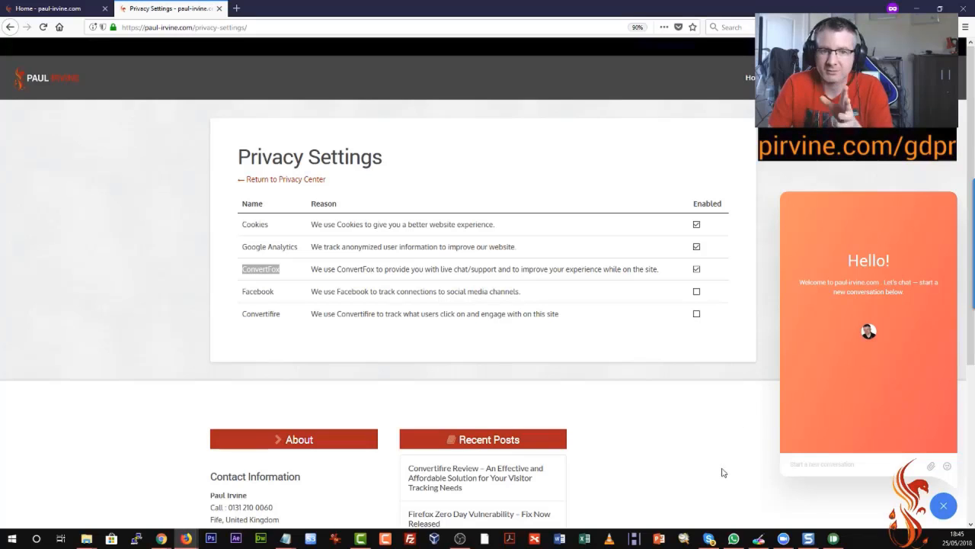
Close the live chat and examine the Facebook and Convertifire entries in the Privacy Settings list.
click(941, 508)
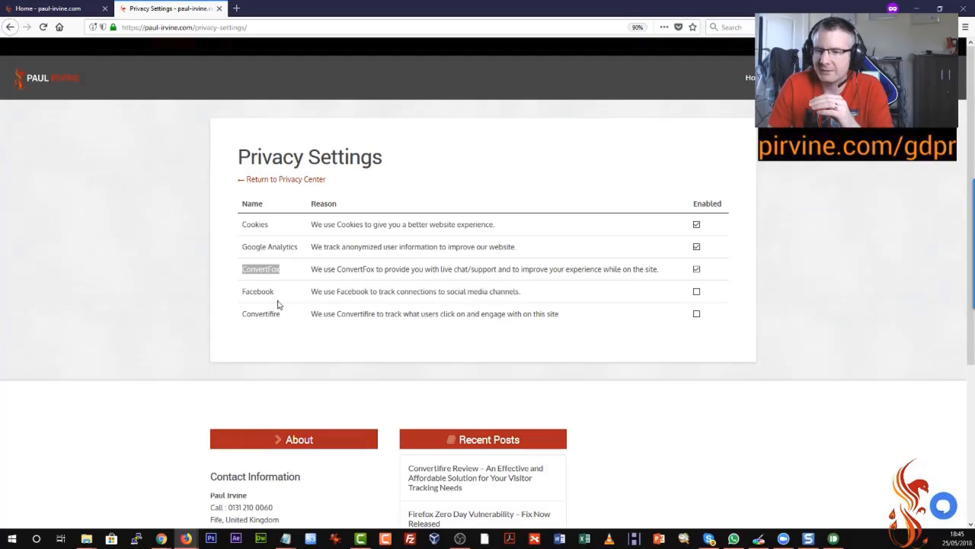
double_click(258, 294)
click(259, 294)
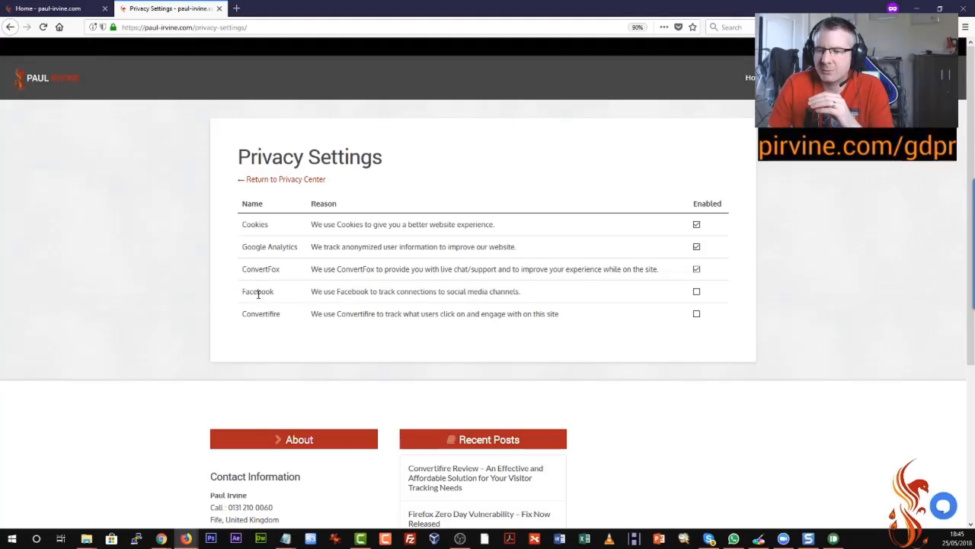
double_click(260, 316)
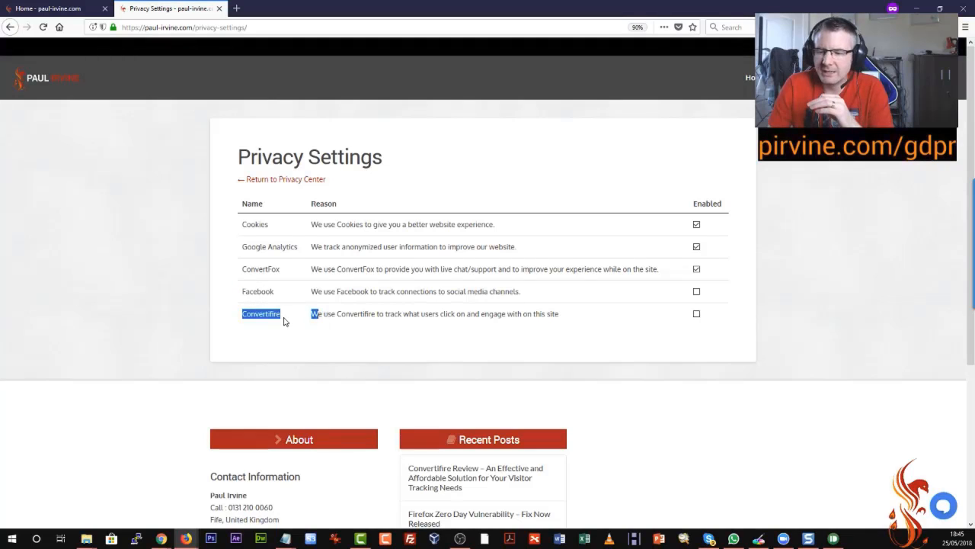
click(283, 320)
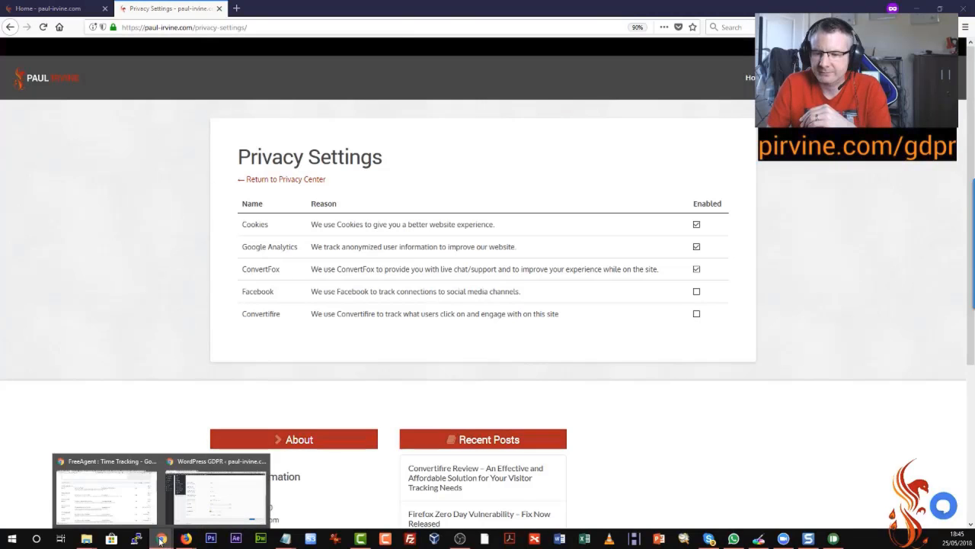
Check the plugin's Popup settings in Chrome, then go back to the GDPR Privacy Centre page in the Firefox private window.
click(189, 502)
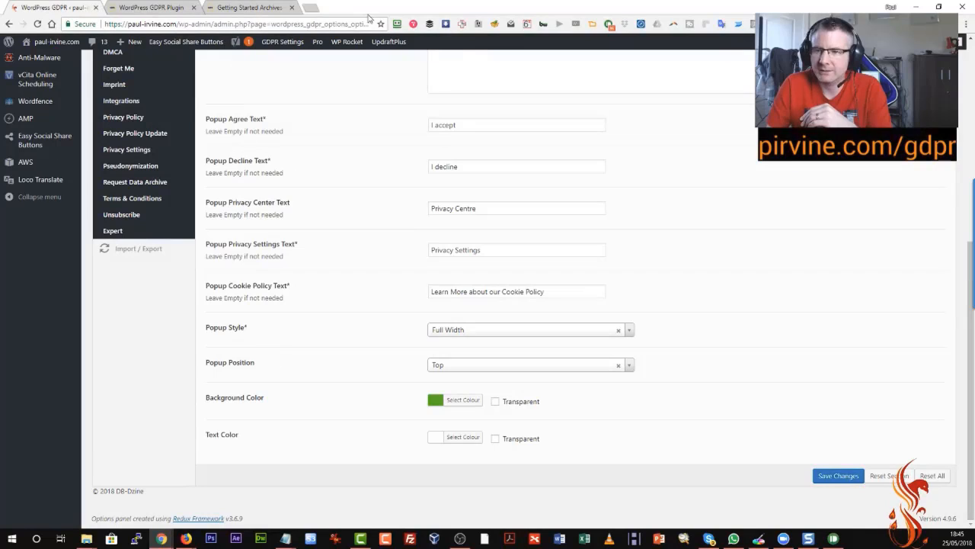
scroll(217, 399, up, 3)
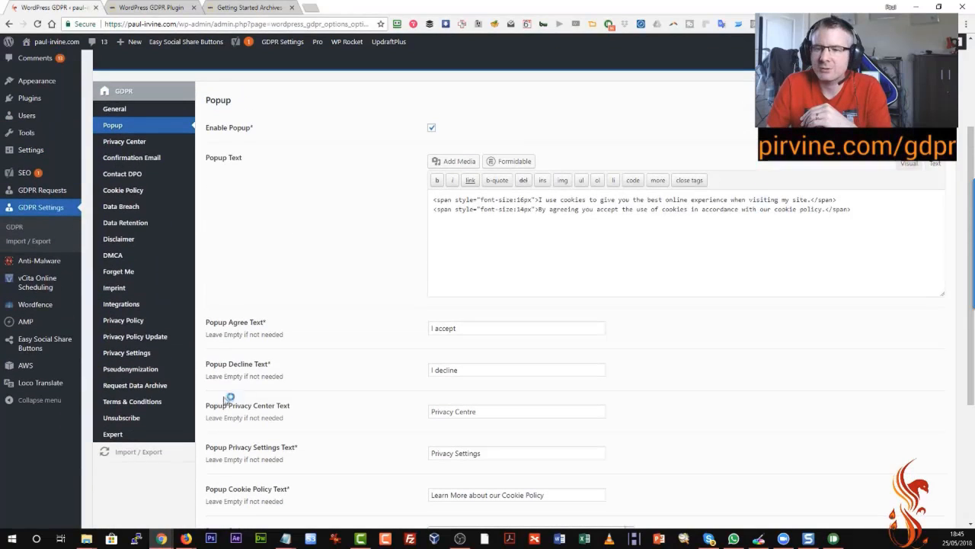
mouse_move(186, 539)
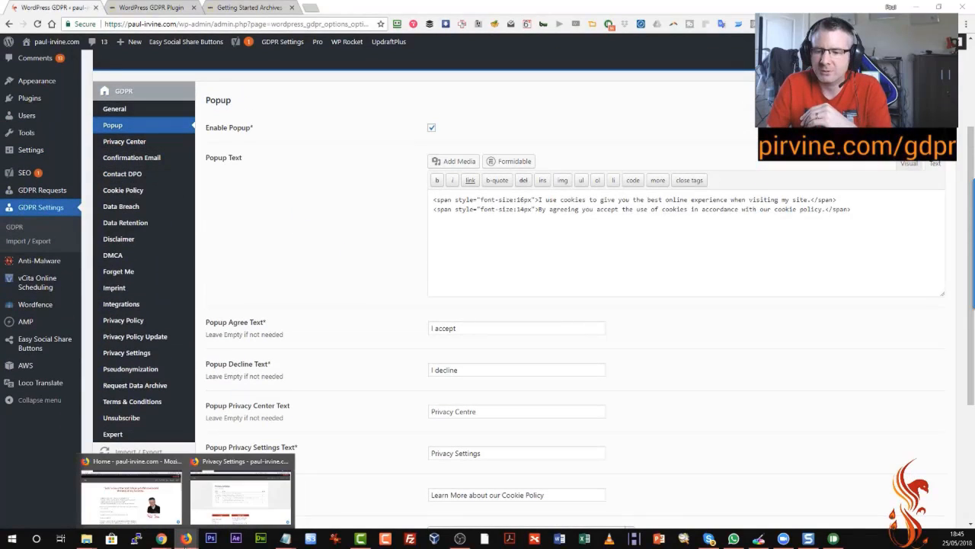
click(241, 495)
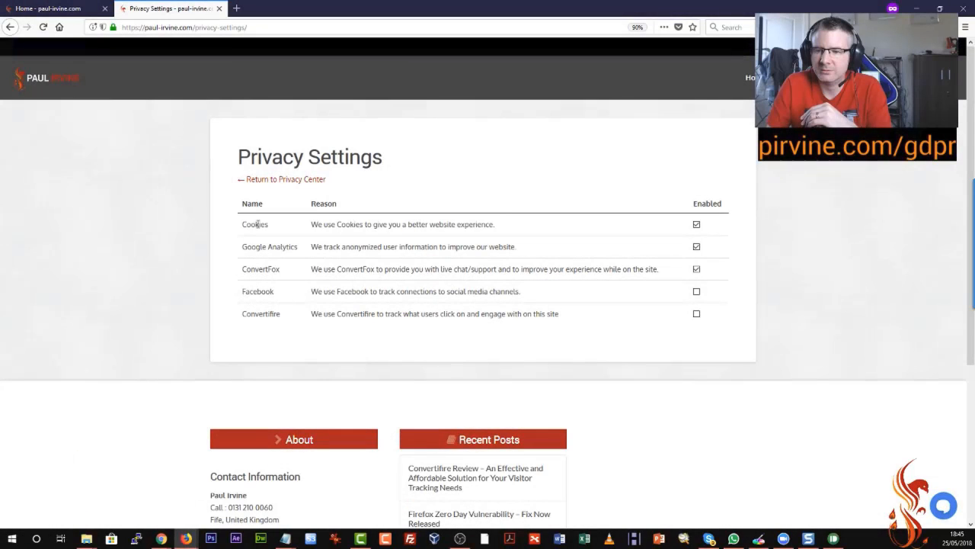
key(F5)
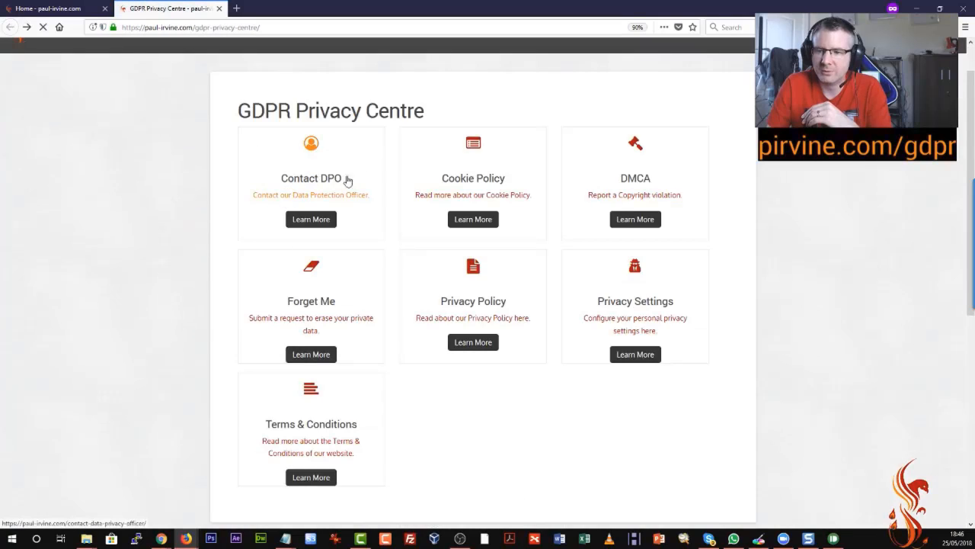
Switch to the GDPR settings in Chrome and view the Contact DPO and General sections.
mouse_move(161, 539)
click(191, 502)
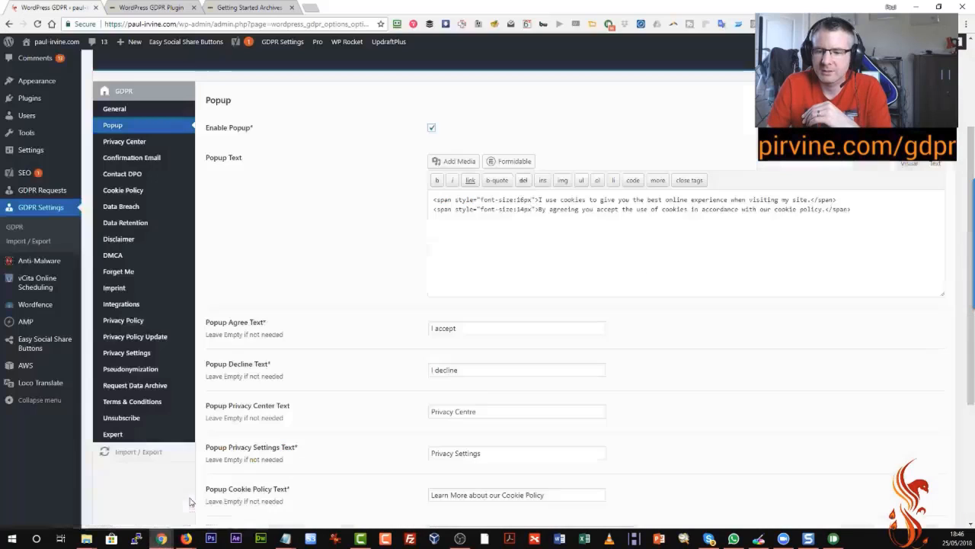
click(130, 178)
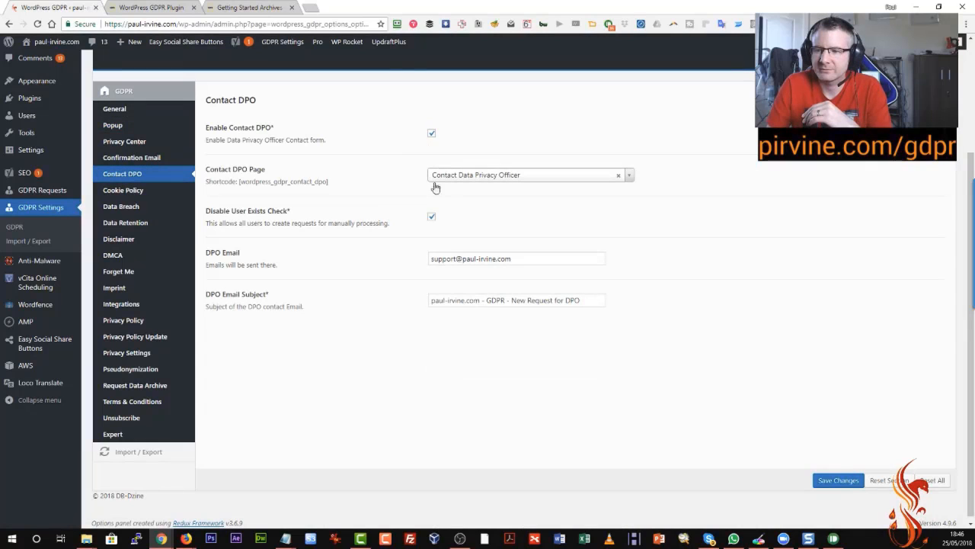
click(119, 115)
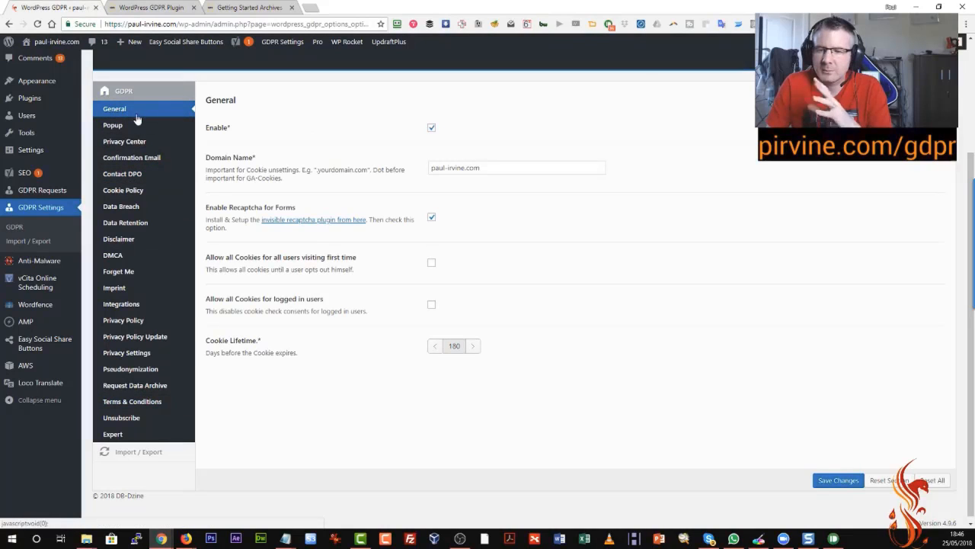
Open the Setup the Plugin article in the plugin documentation and read the pages and shortcodes listed under Setup Pages.
click(256, 9)
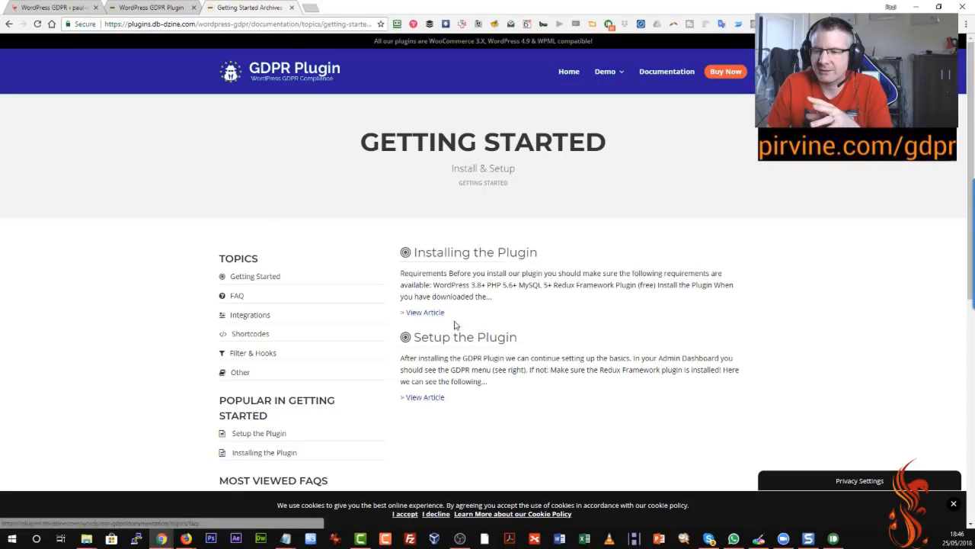
click(419, 399)
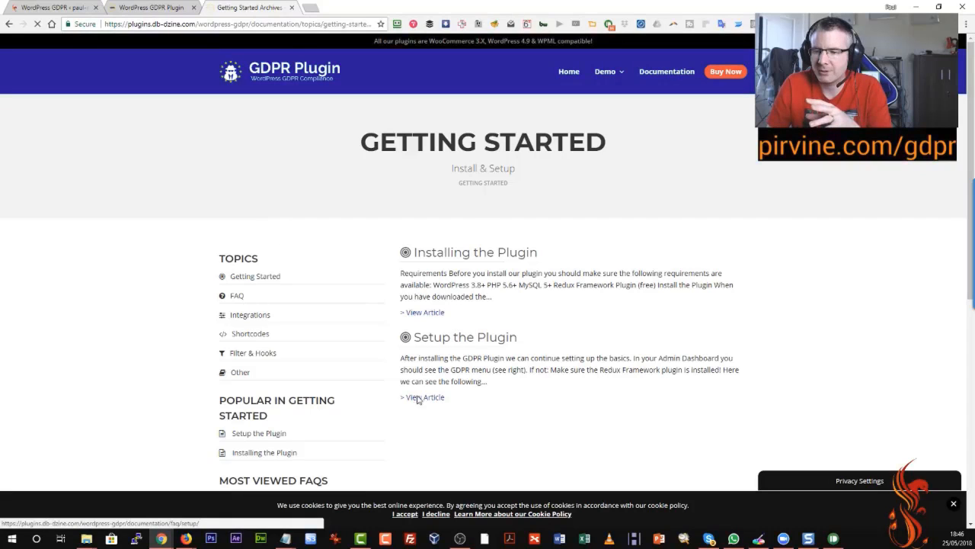
scroll(384, 333, down, 2)
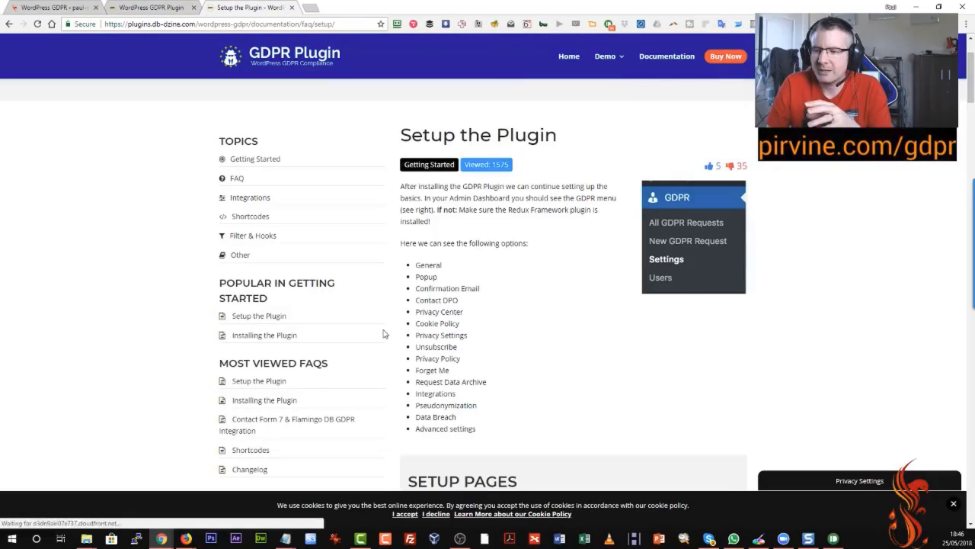
scroll(385, 332, down, 5)
drag(422, 173, 678, 258)
click(586, 211)
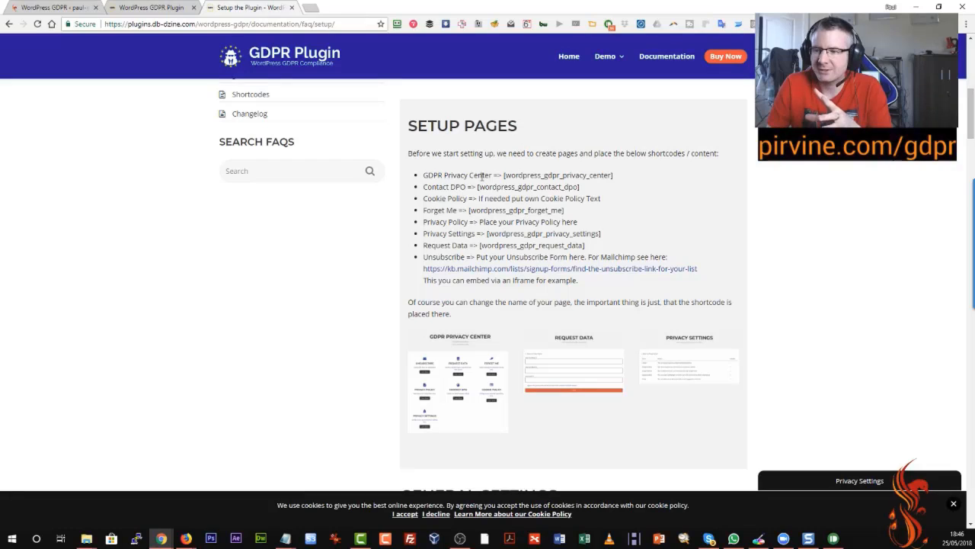
Compare the documented setup pages with the GDPR Privacy Centre page in the Firefox private window.
mouse_move(185, 539)
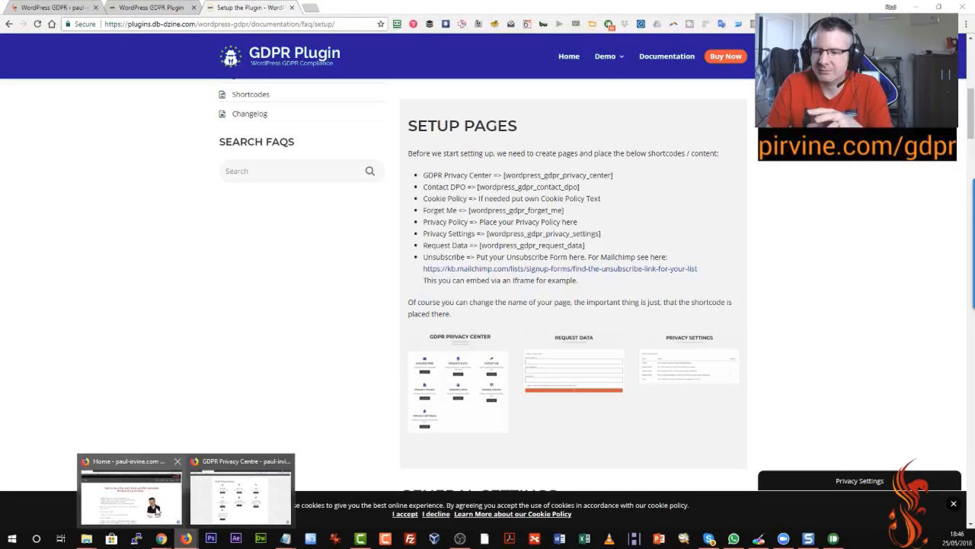
click(240, 483)
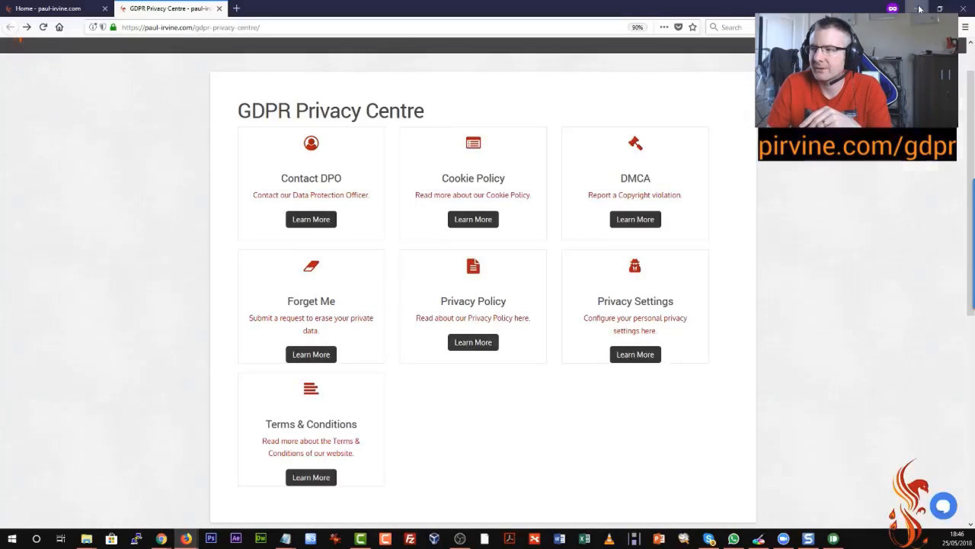
key(alt+Tab)
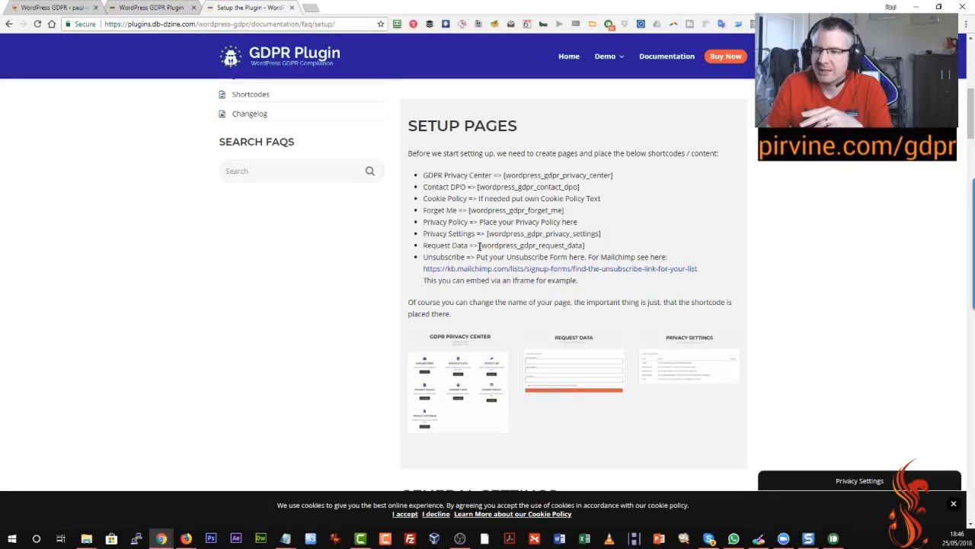
Examine the Request Data and GDPR Privacy Center shortcodes in the setup list, and view the live Privacy Centre page in Firefox.
mouse_move(478, 246)
mouse_down()
mouse_move(588, 250)
mouse_move(482, 249)
mouse_up()
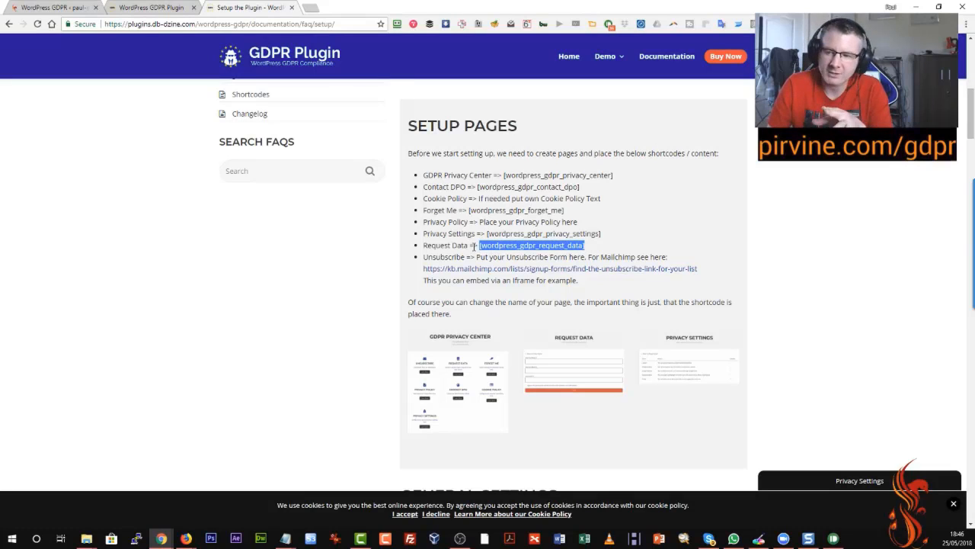
click(473, 245)
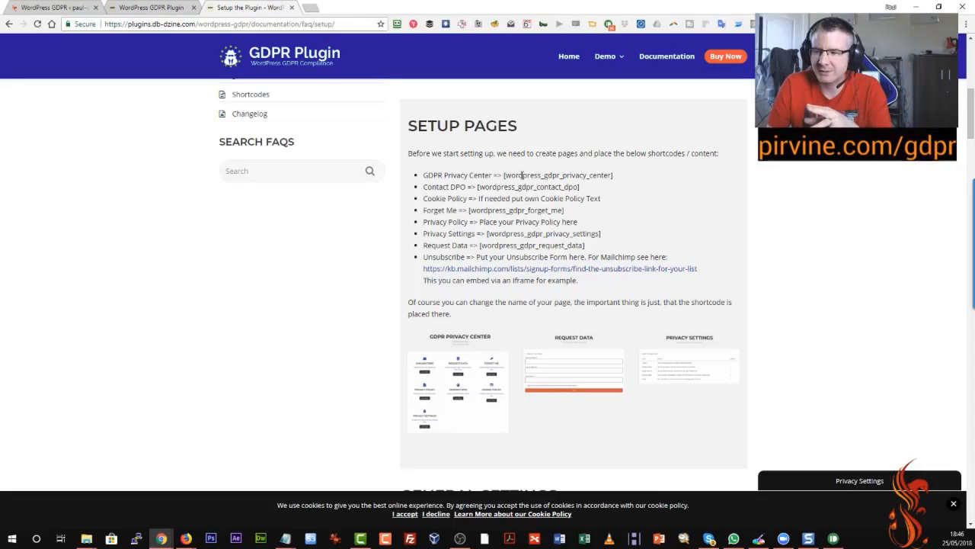
drag(503, 176, 607, 175)
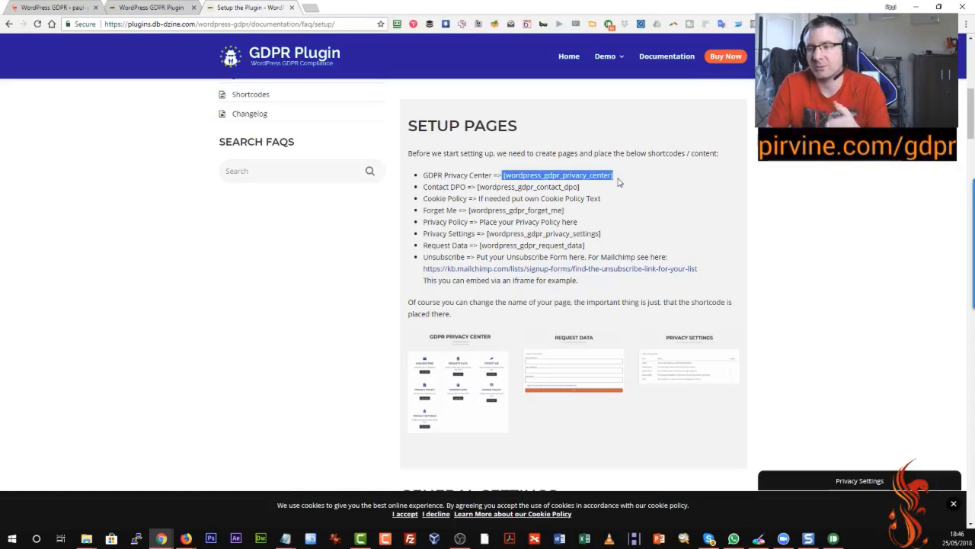
click(576, 186)
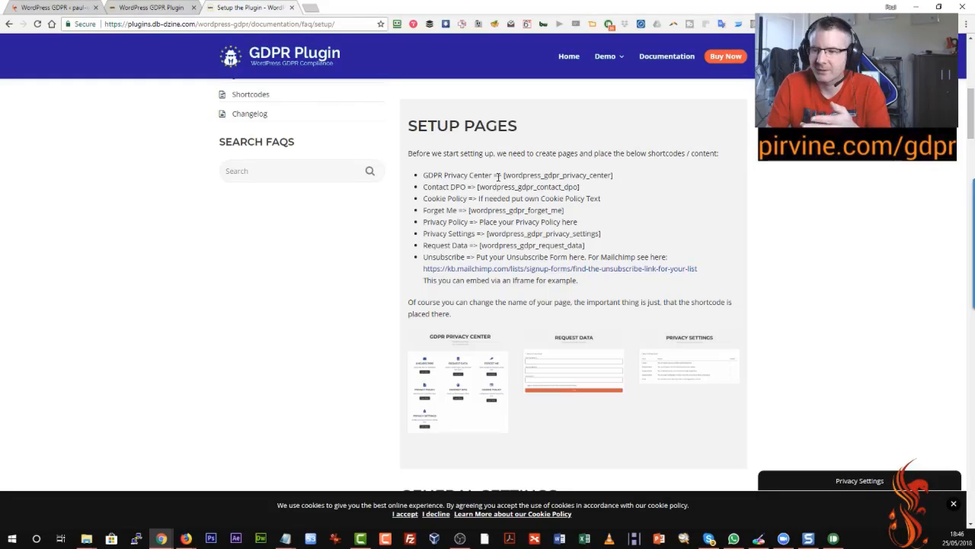
drag(504, 176, 624, 177)
click(622, 177)
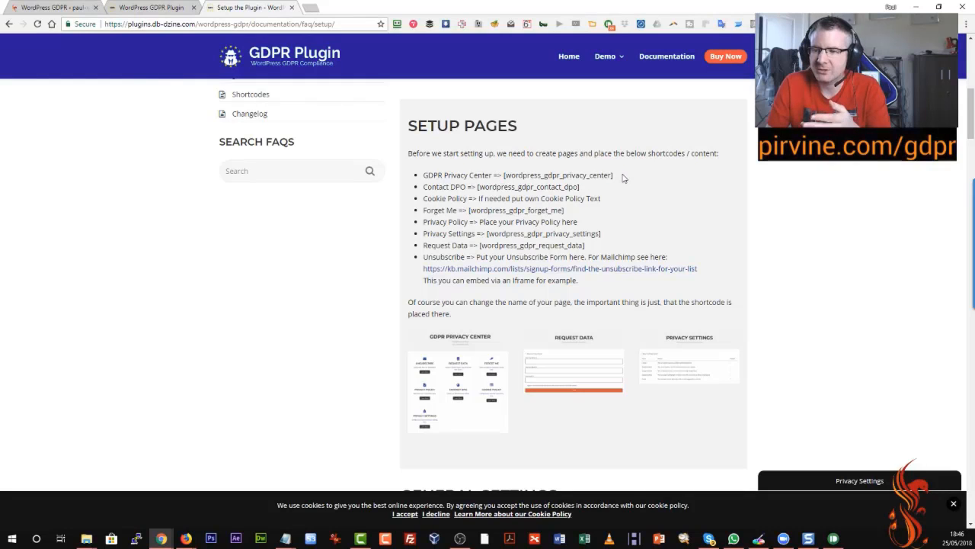
mouse_move(181, 541)
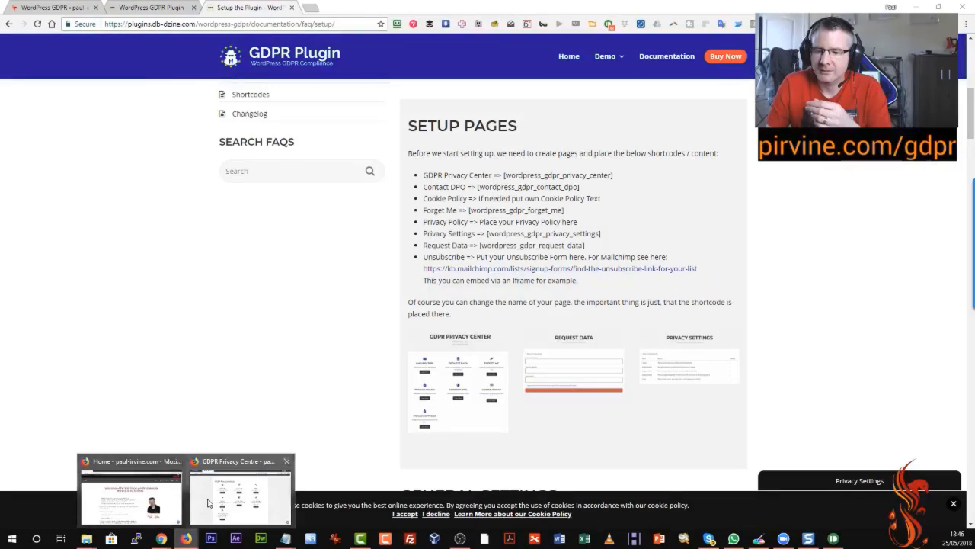
click(208, 503)
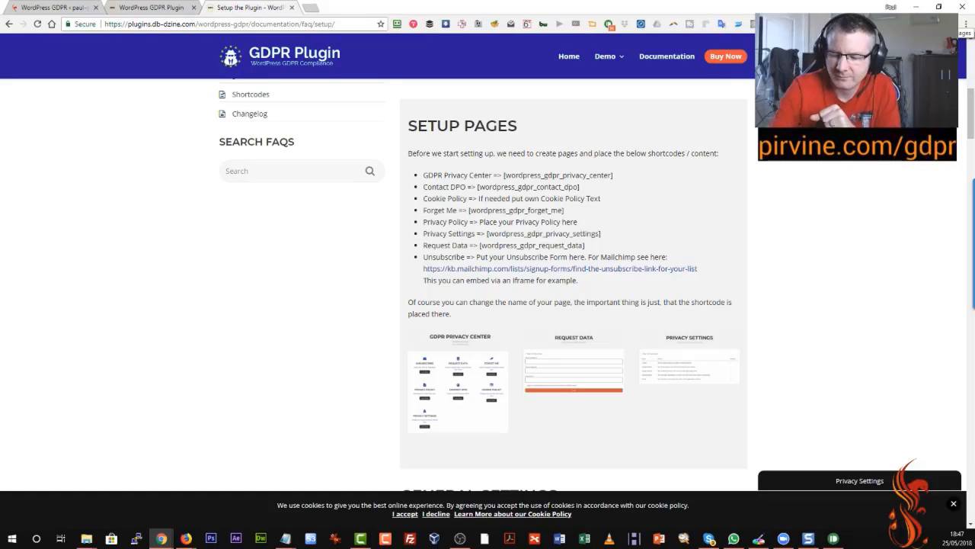
Return to the GDPR settings in Chrome and review the Popup section's texts, style, position and colours.
click(65, 14)
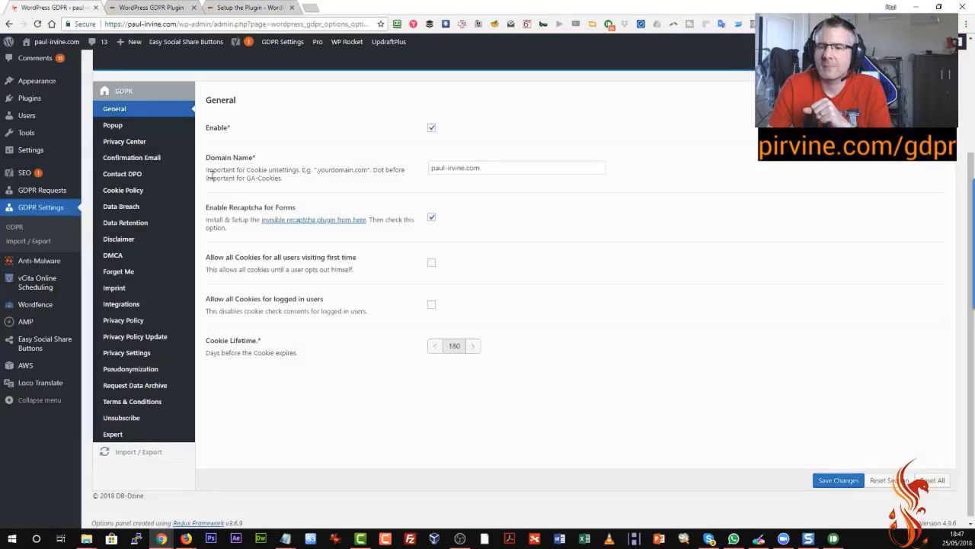
click(110, 127)
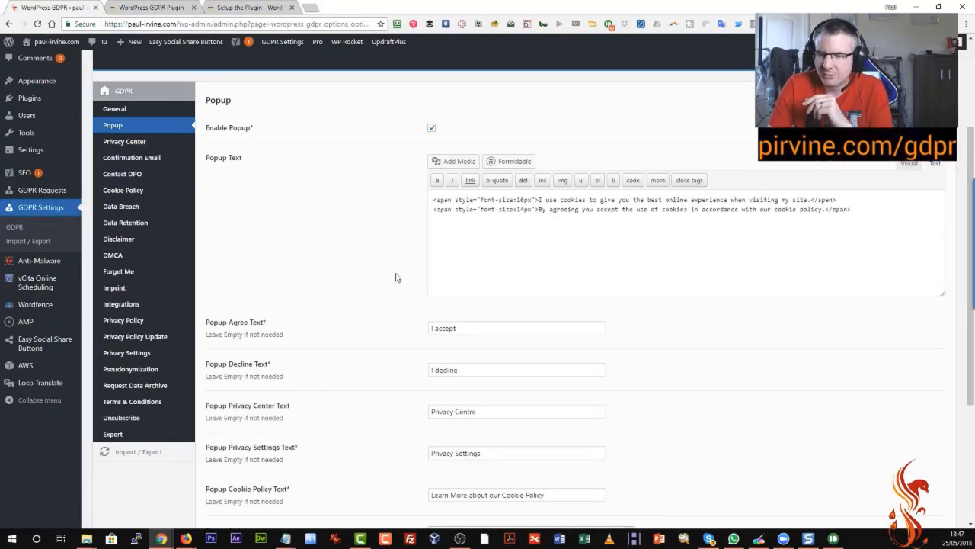
scroll(384, 289, down, 1)
scroll(384, 289, down, 1)
scroll(464, 229, down, 2)
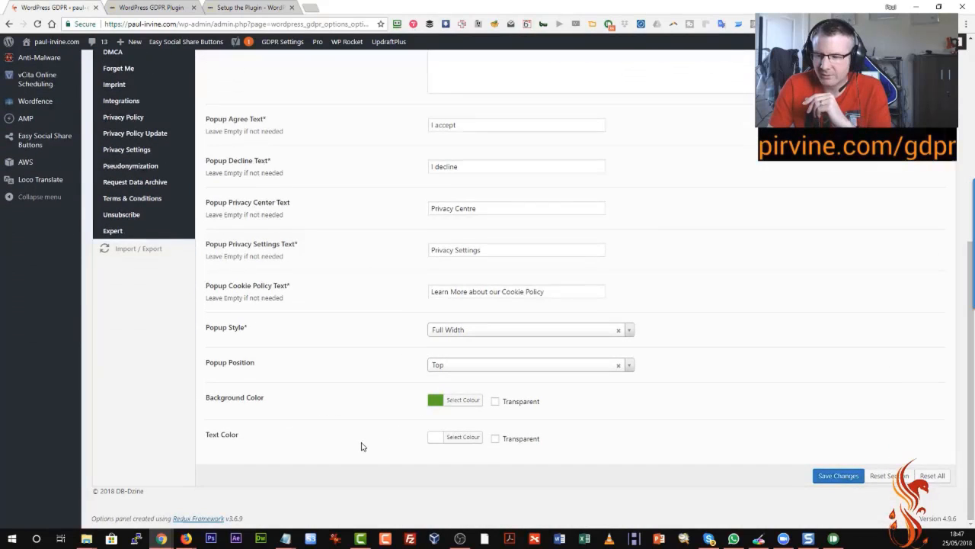
scroll(344, 427, up, 3)
Open the Privacy Center settings and check the assigned page against the shortcode list in the setup documentation.
click(124, 192)
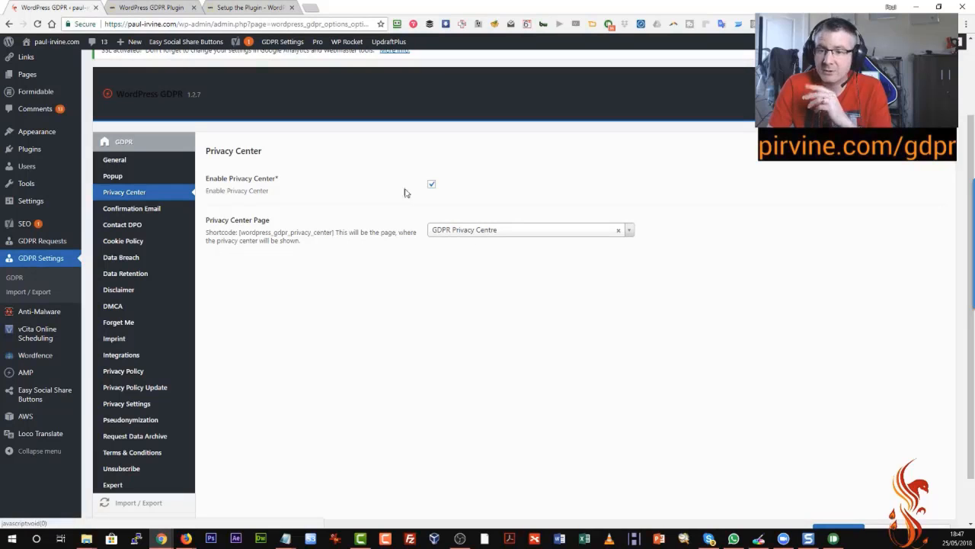
click(265, 9)
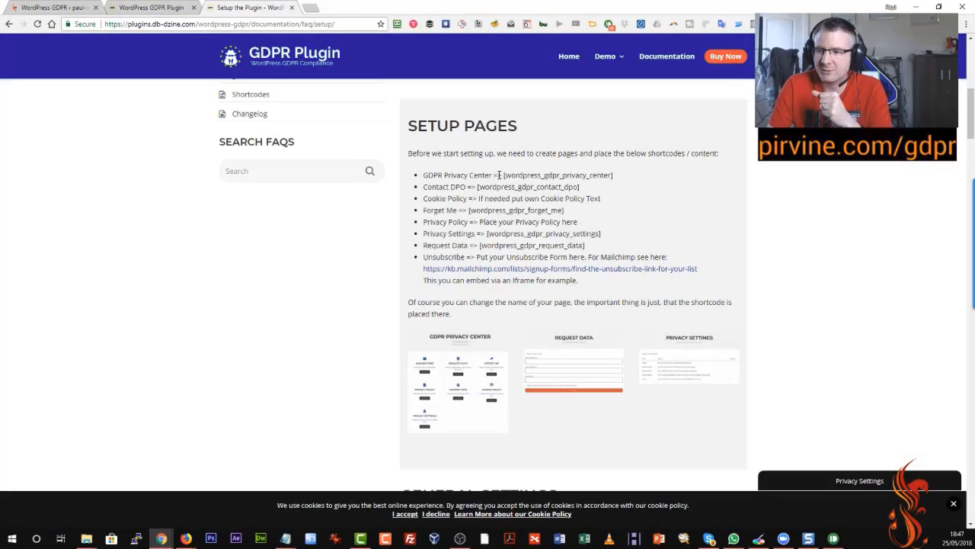
drag(500, 175, 570, 237)
click(579, 192)
click(67, 9)
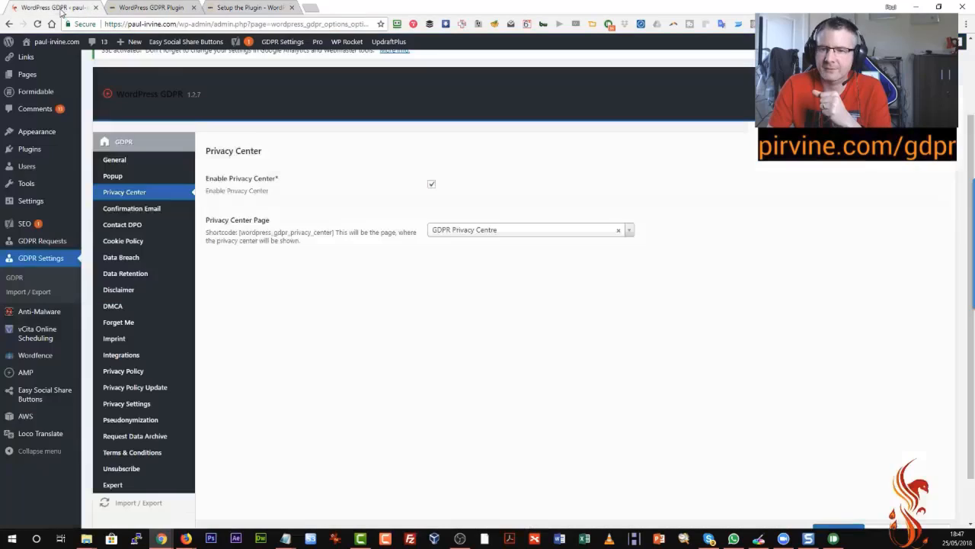
Review the Confirmation Email subject and text, and the page and e-mail fields of the Contact DPO settings.
click(126, 209)
scroll(309, 288, down, 1)
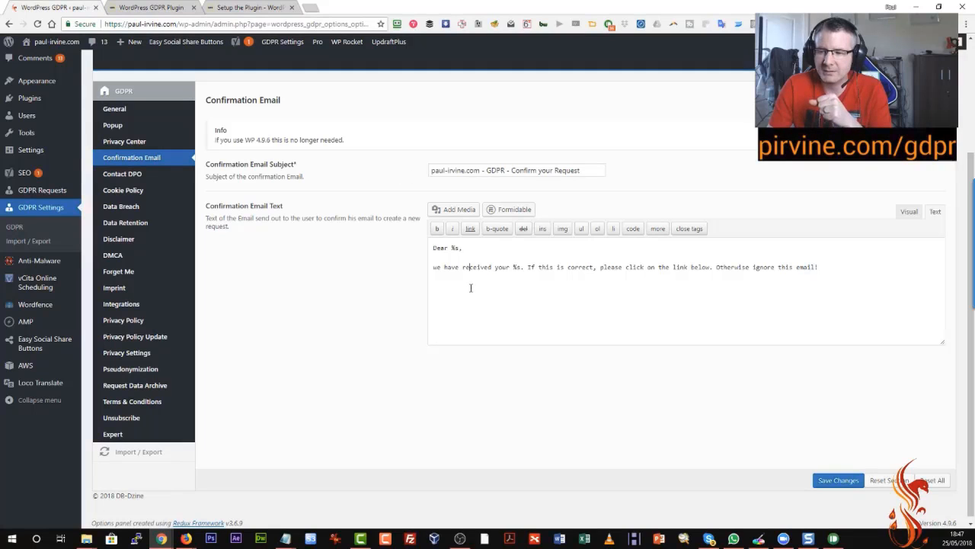
click(137, 174)
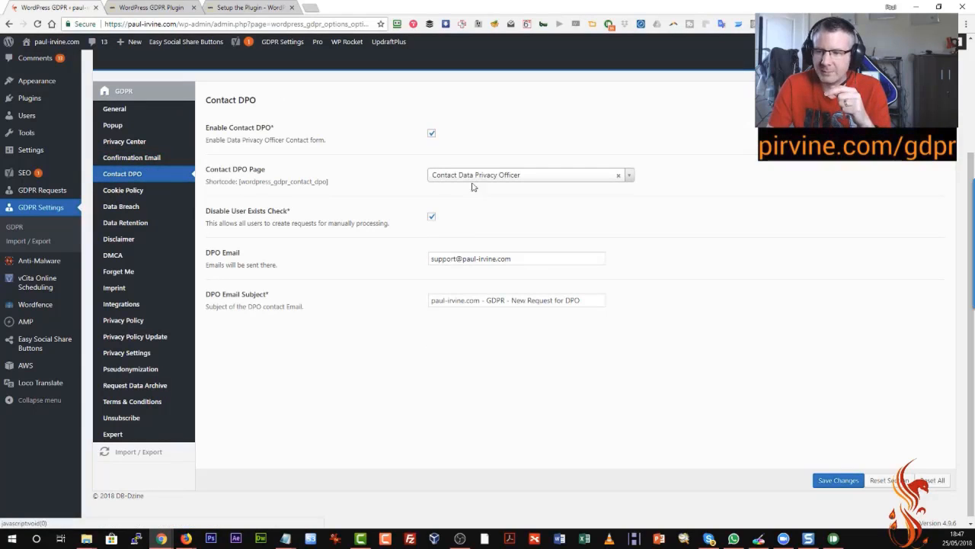
drag(456, 259, 413, 266)
click(445, 257)
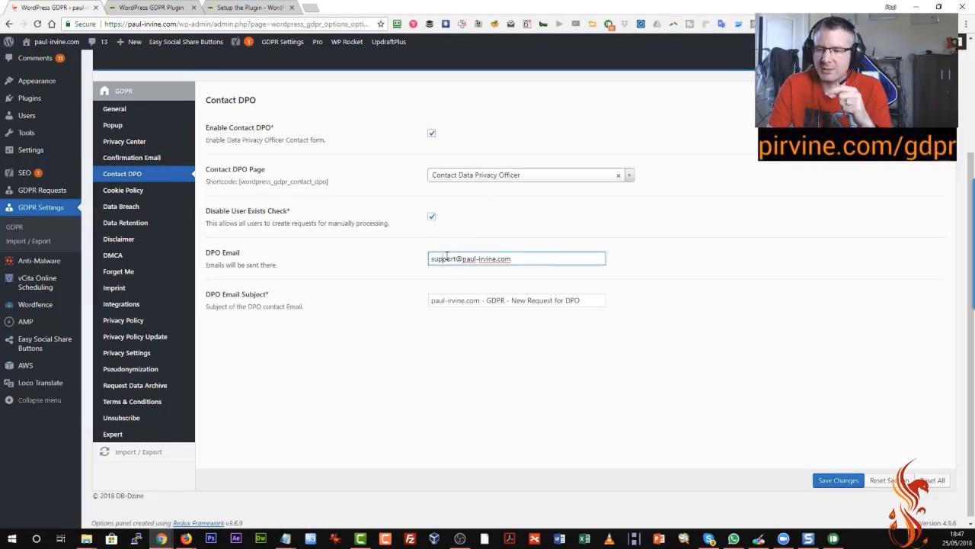
Check the DPO email and email subject fields, and open the Cookie Policy settings to see the assigned page.
click(557, 261)
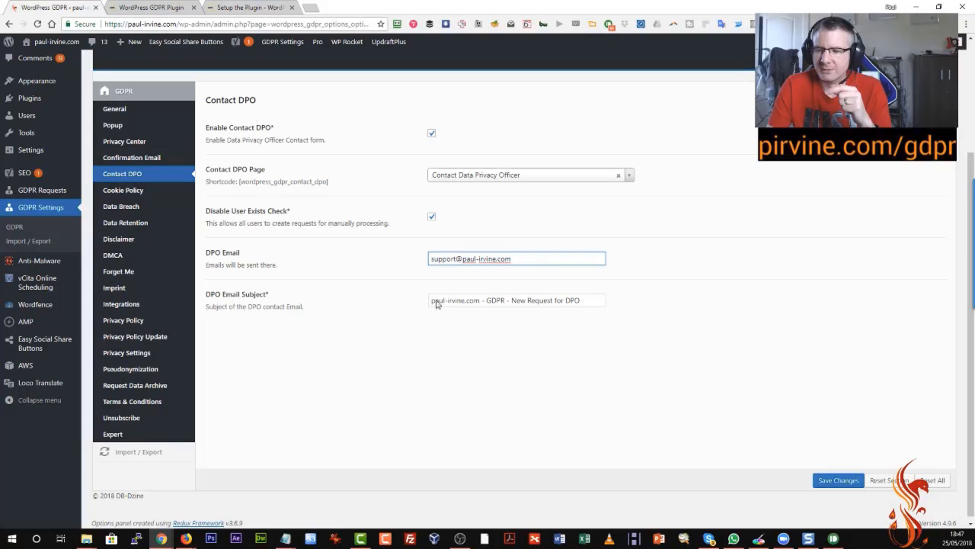
click(593, 301)
click(128, 196)
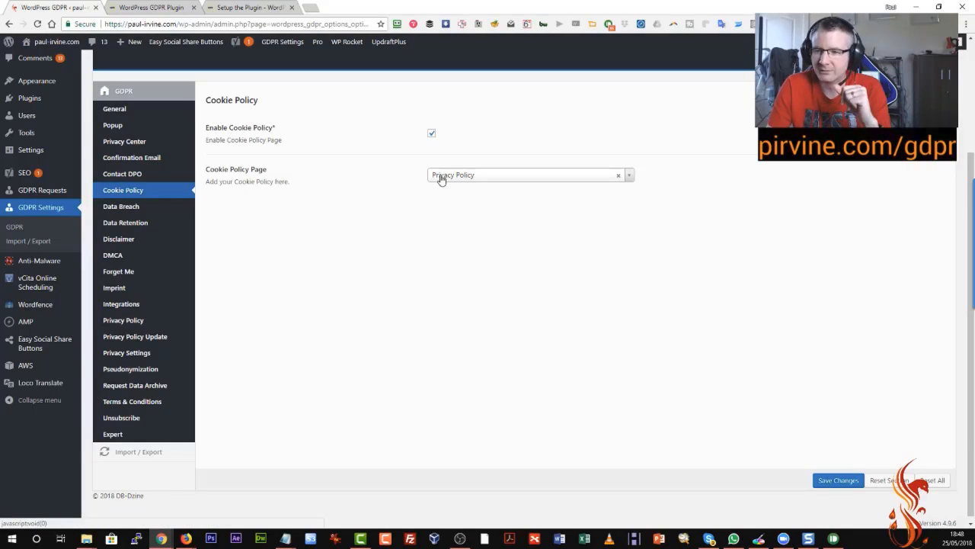
Review the Data Breach email settings, the Data Retention options and the Disclaimer section.
click(139, 209)
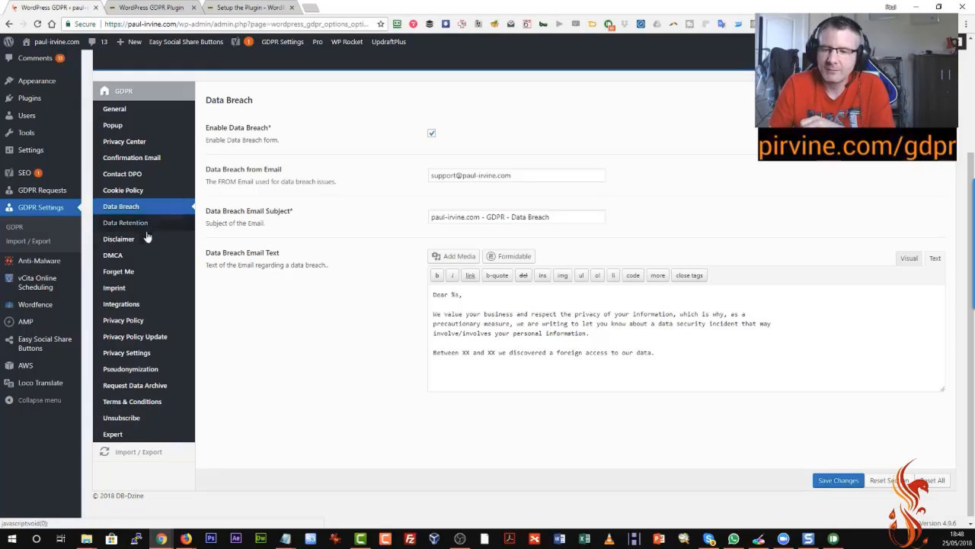
click(151, 222)
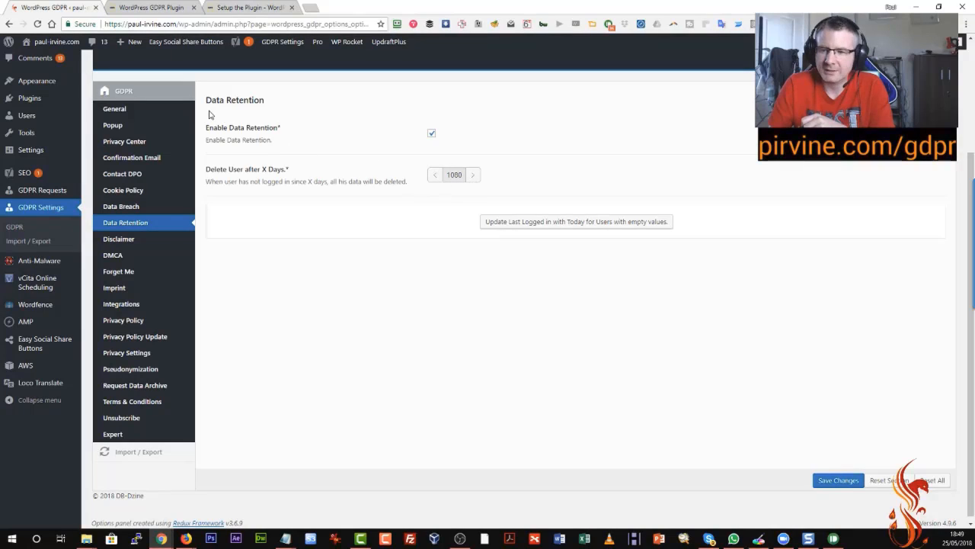
click(169, 237)
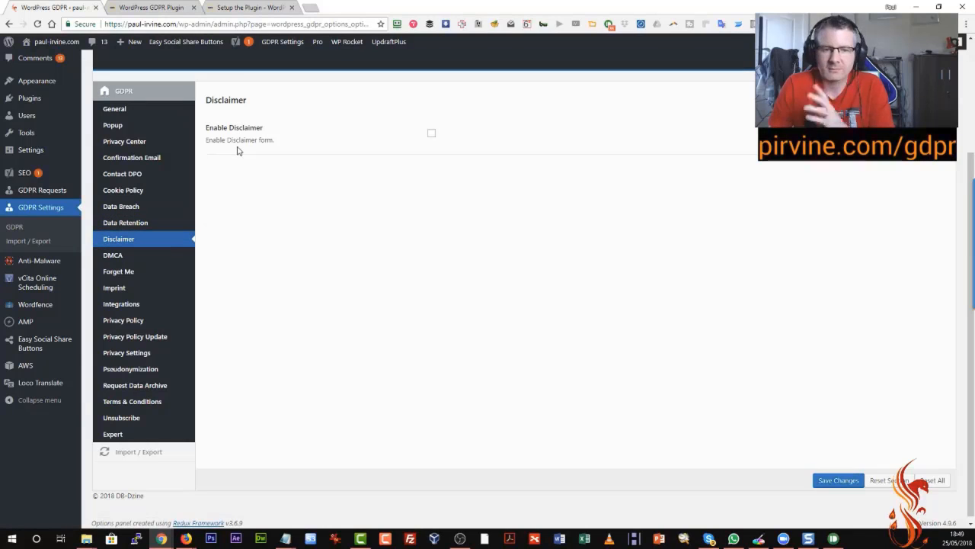
Review the DMCA, Forget Me and Imprint settings sections.
click(141, 258)
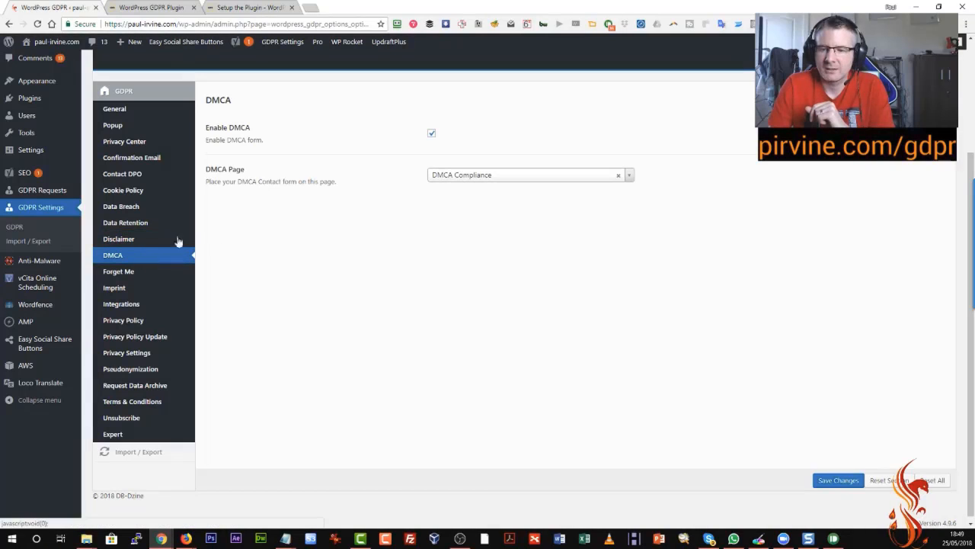
drag(205, 127, 250, 130)
click(250, 130)
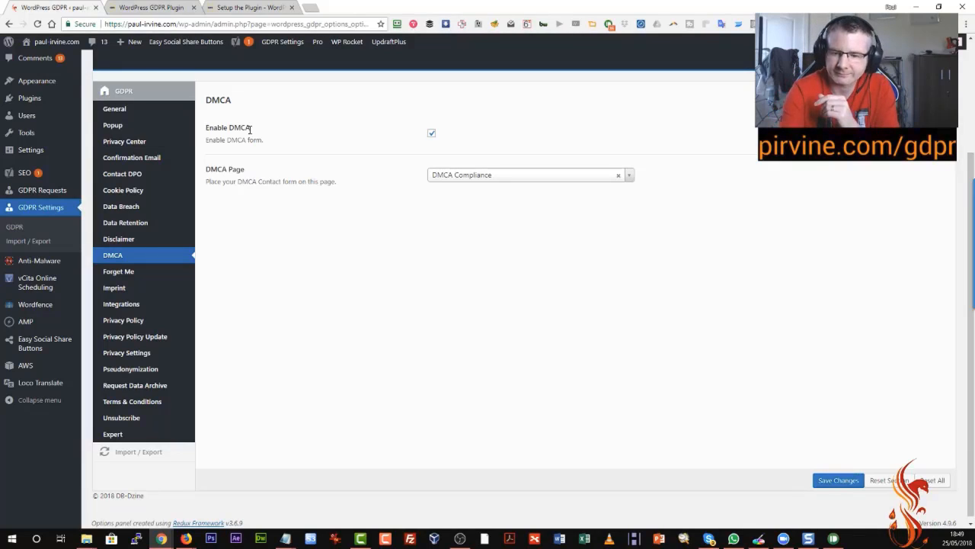
click(155, 277)
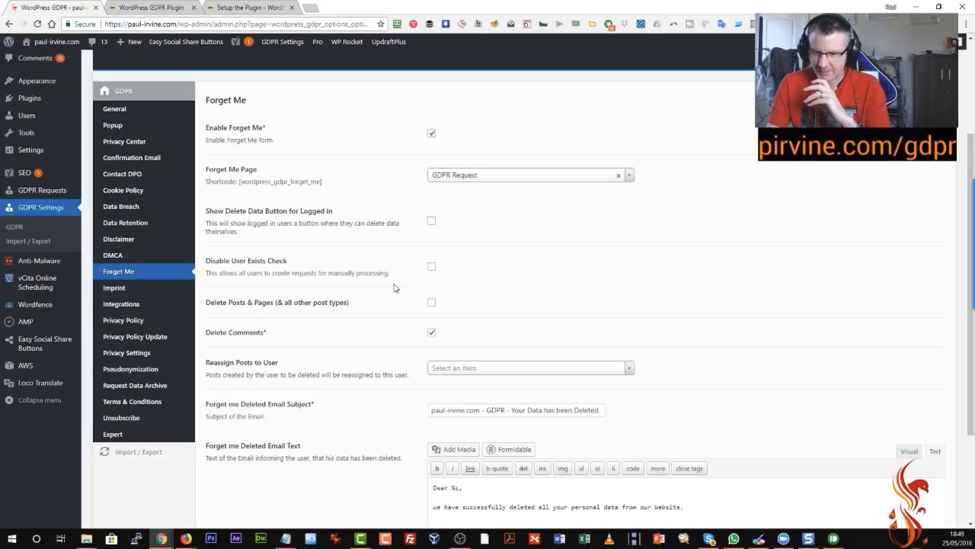
click(145, 290)
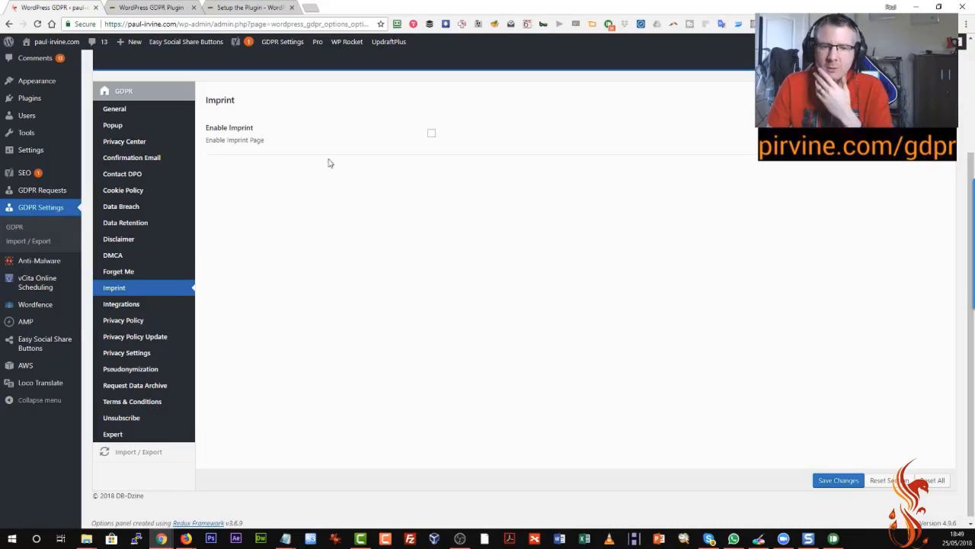
Open the Integrations settings and review the comments, WooCommerce and Cloudflare options.
click(169, 305)
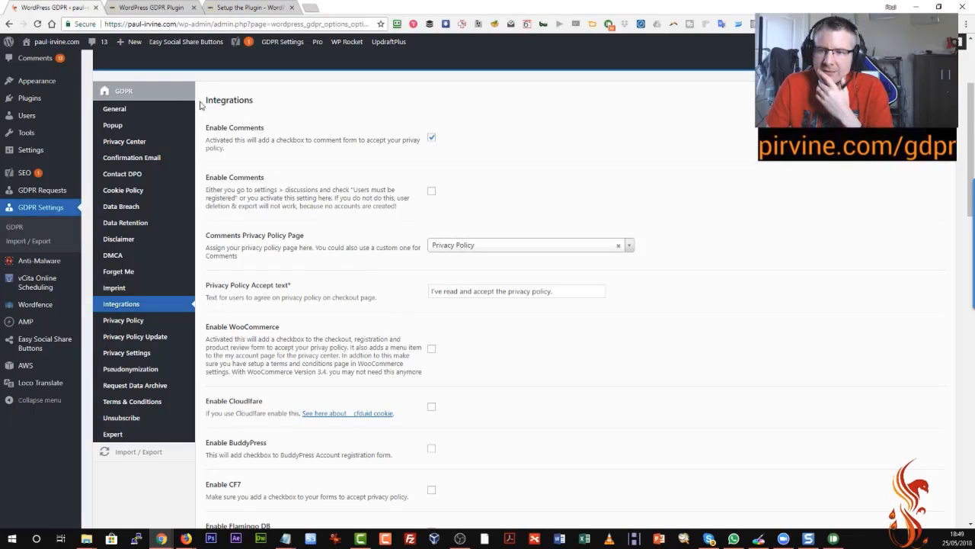
drag(201, 102, 256, 103)
click(256, 103)
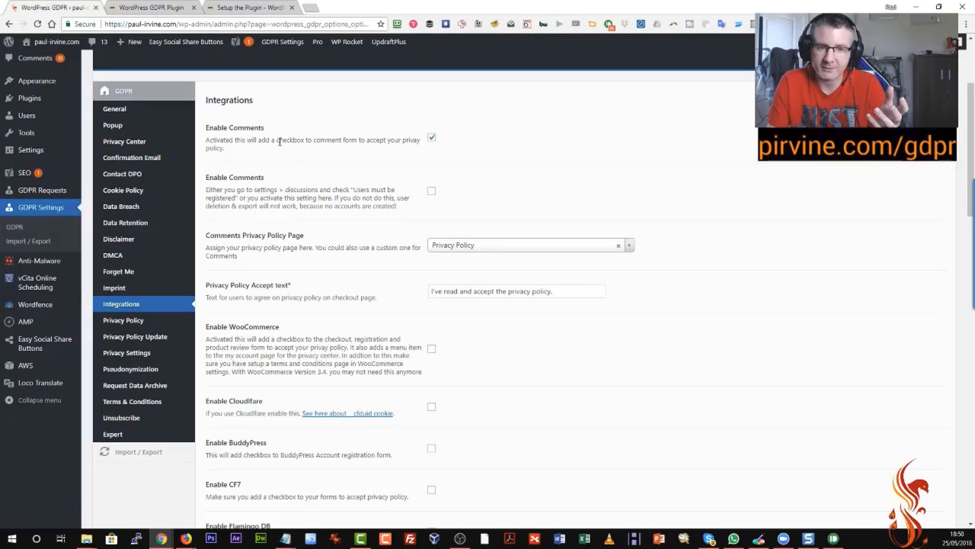
scroll(280, 141, down, 1)
scroll(404, 257, down, 3)
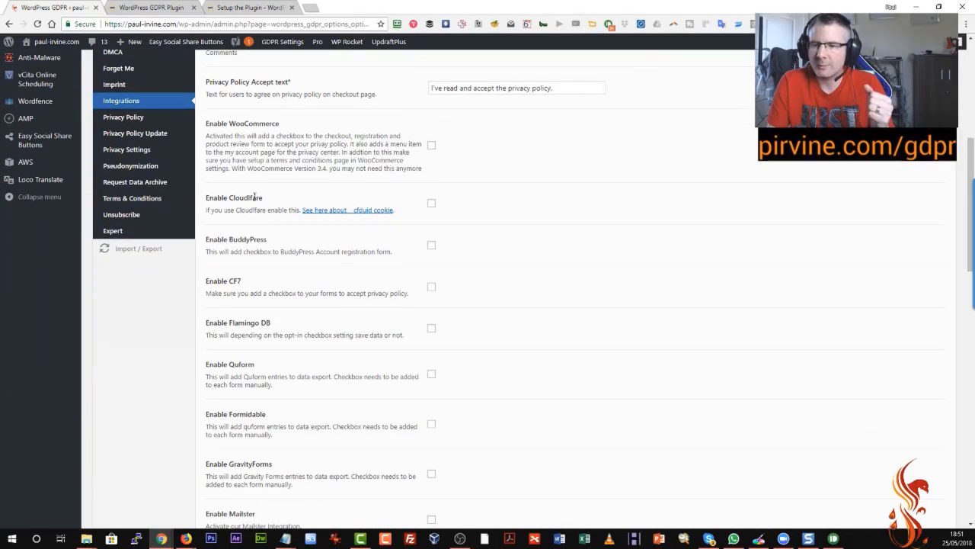
drag(228, 197, 266, 201)
click(267, 201)
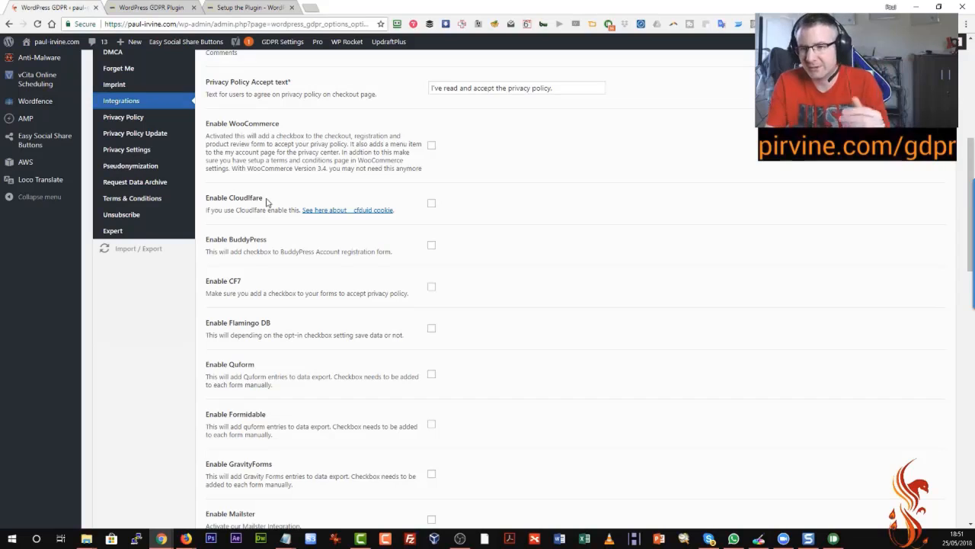
Examine the BuddyPress, CF7, Flamingo DB, Quform, Formidable and GravityForms integration options.
scroll(268, 203, down, 1)
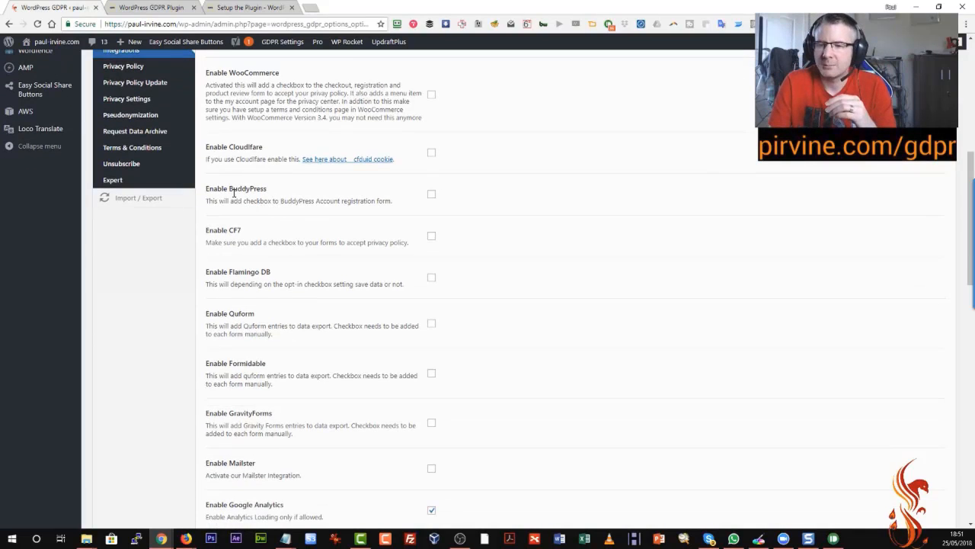
scroll(270, 212, down, 1)
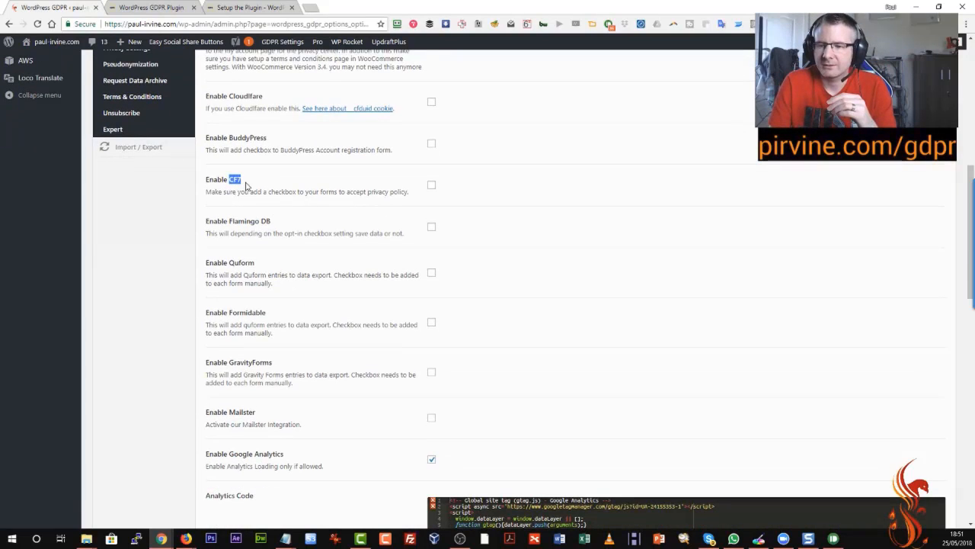
drag(227, 221, 277, 226)
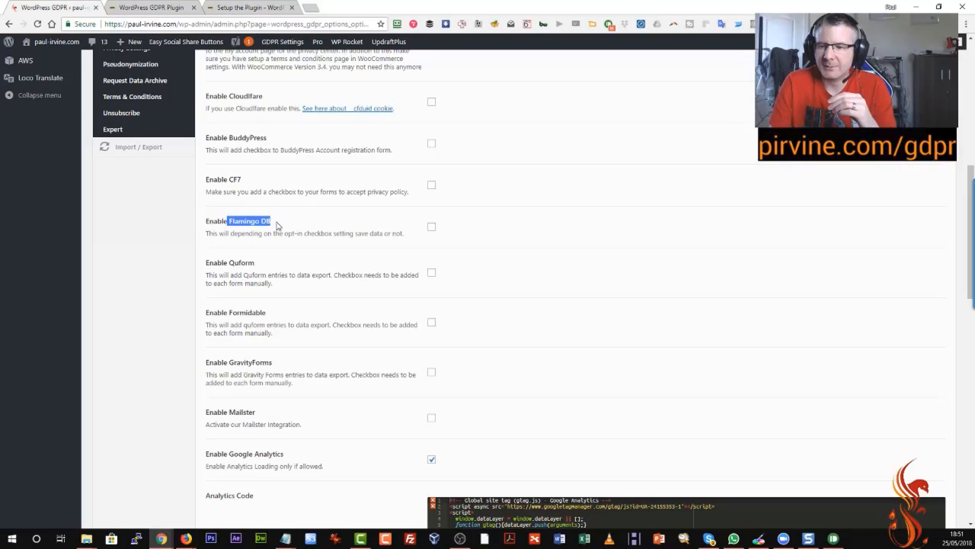
click(278, 226)
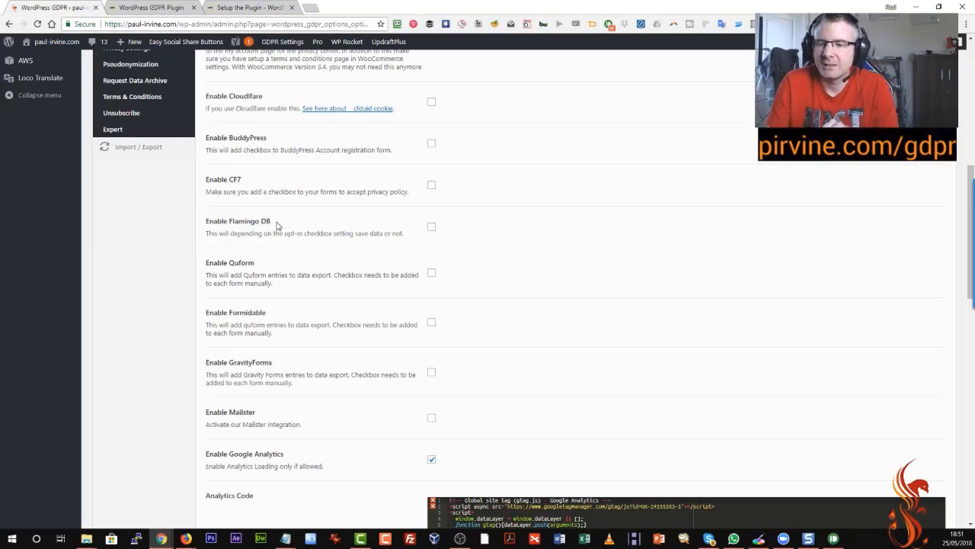
scroll(305, 224, down, 3)
drag(229, 211, 272, 212)
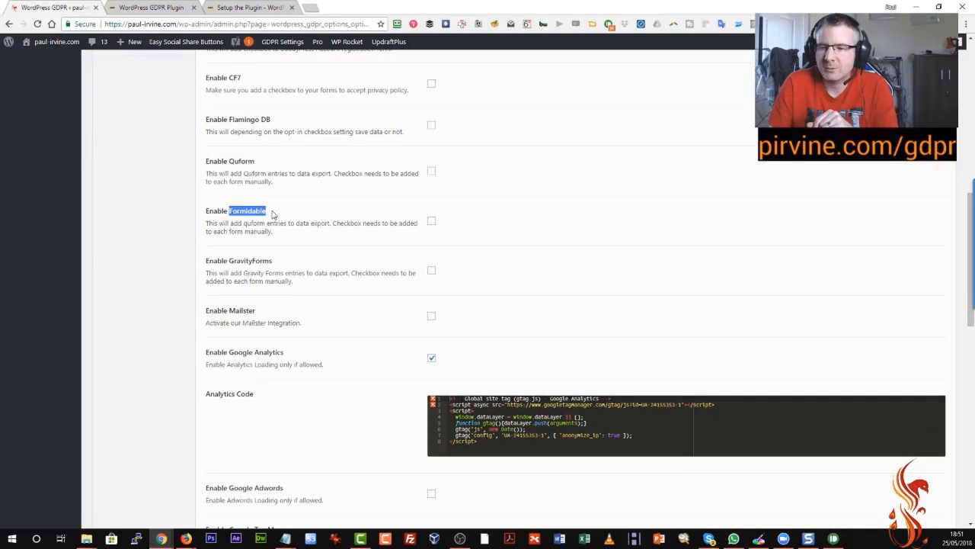
click(272, 212)
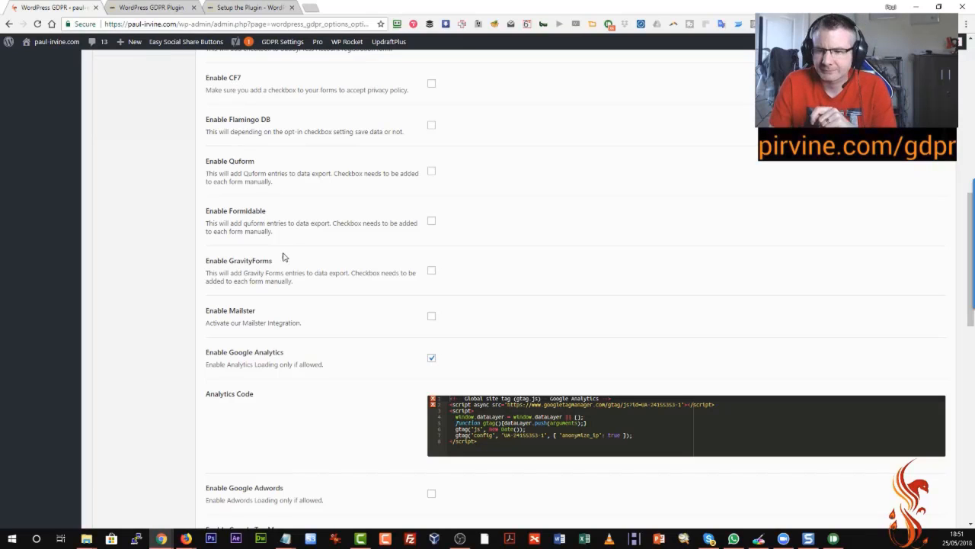
drag(229, 261, 274, 260)
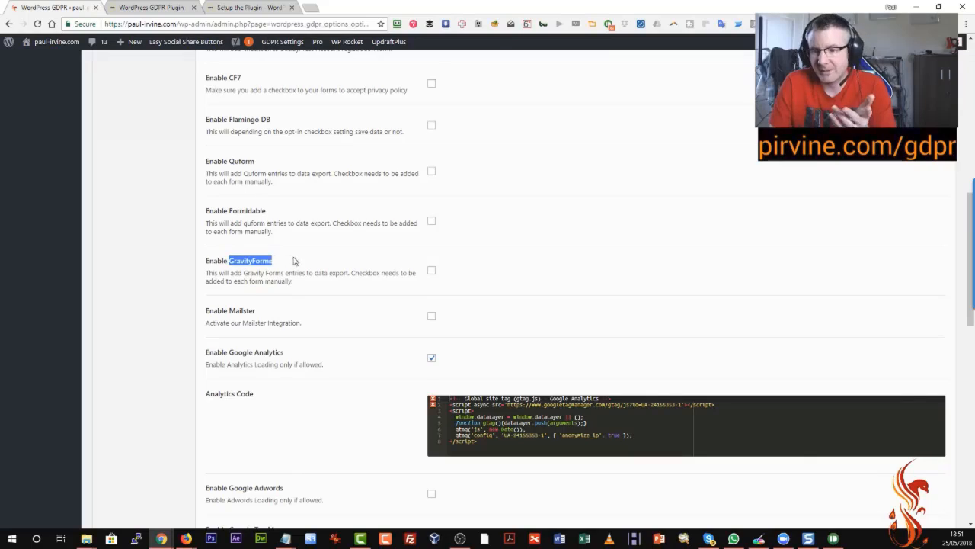
Review the Mailster and Google Analytics integration options, including the analytics tracking code.
scroll(294, 259, down, 2)
click(283, 236)
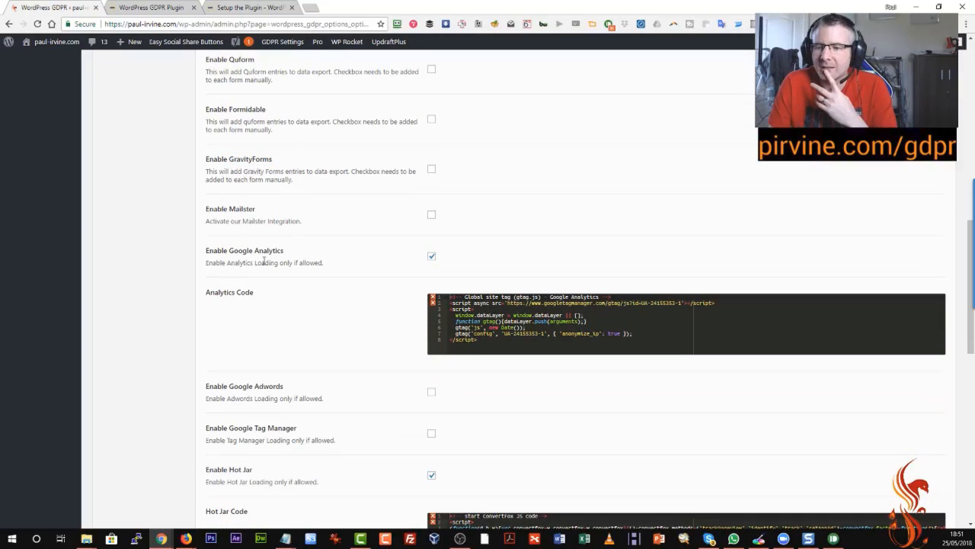
drag(229, 250, 287, 254)
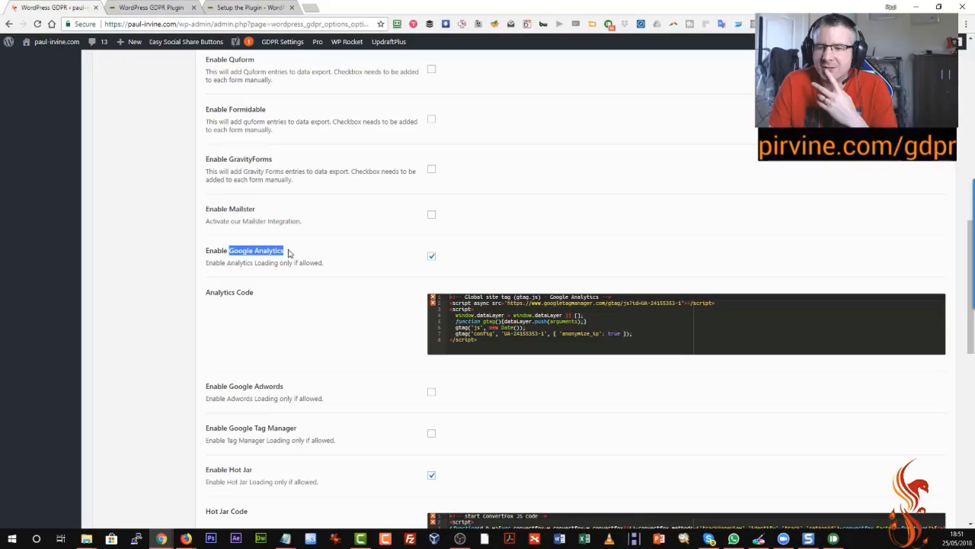
click(288, 253)
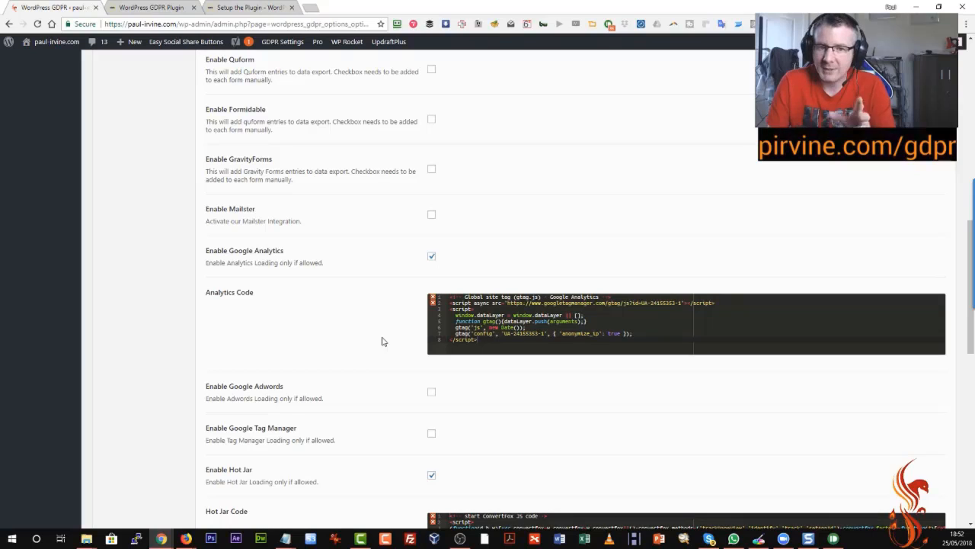
Switch to the live Privacy Centre in Firefox, open its Privacy Settings page and enable Facebook and Convertifire.
mouse_move(186, 538)
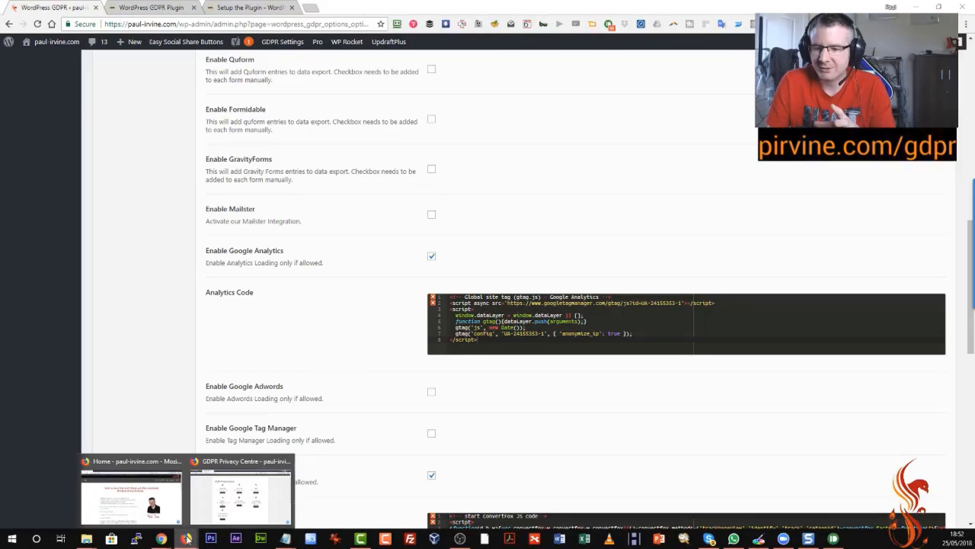
click(240, 495)
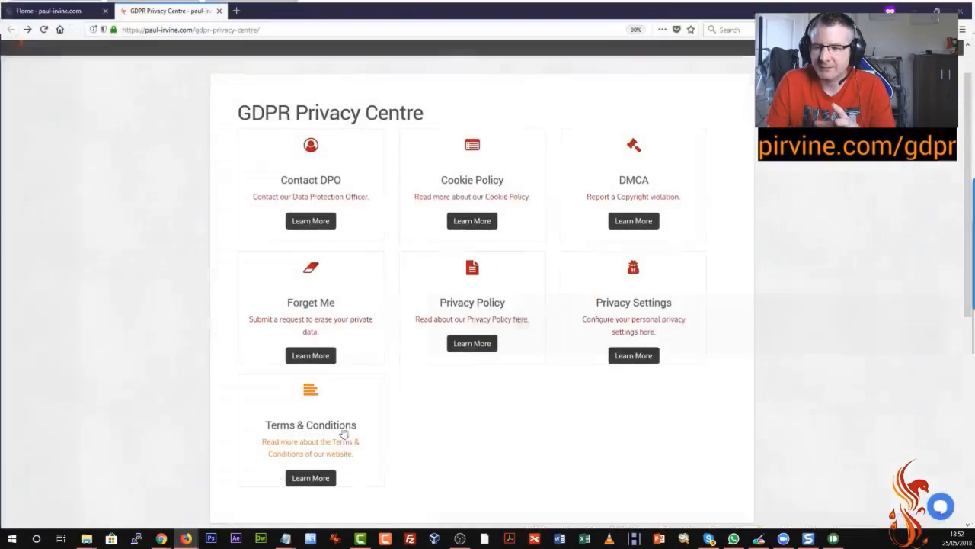
click(646, 354)
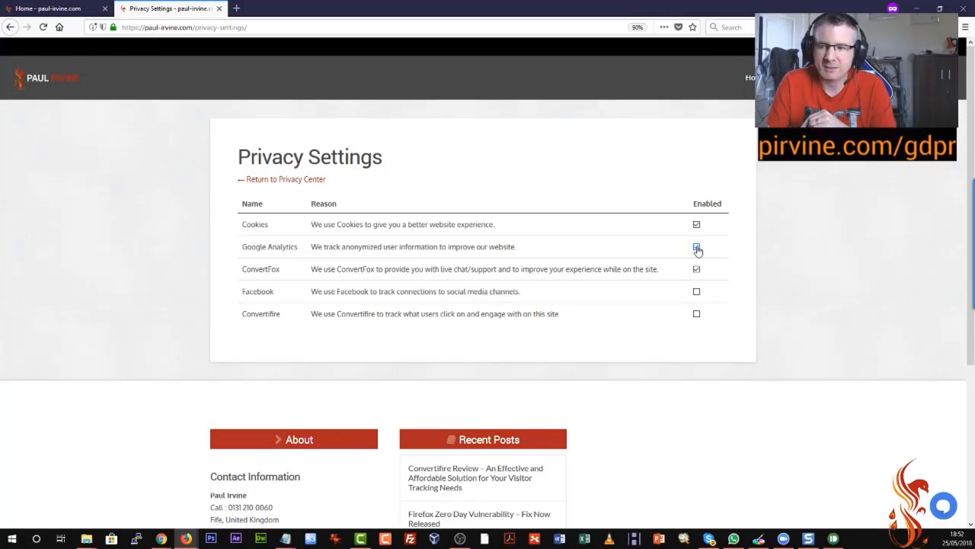
click(697, 291)
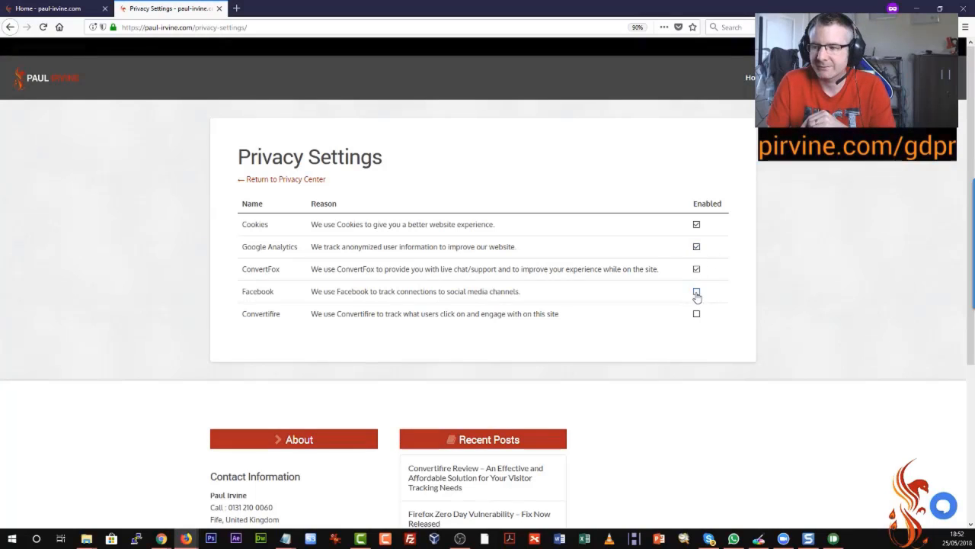
click(696, 314)
Disable all five services on the live Privacy Settings page: Google Analytics, Cookies, ConvertFox, Facebook and Convertifire.
click(696, 249)
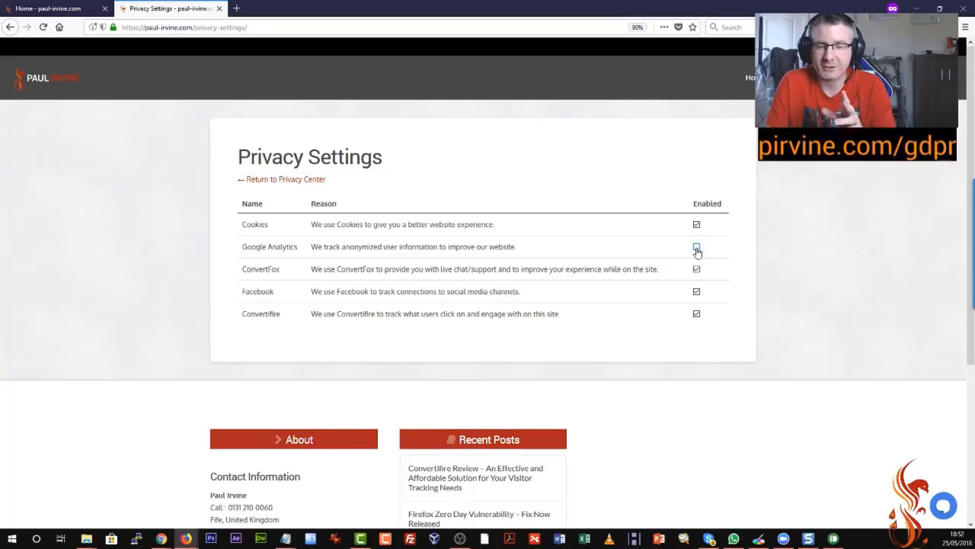
click(697, 226)
click(697, 270)
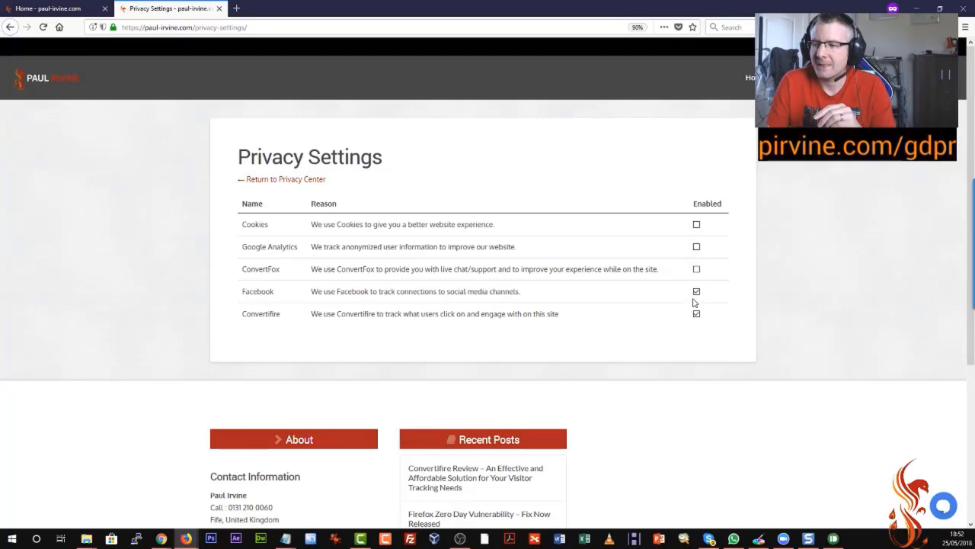
click(696, 293)
click(696, 315)
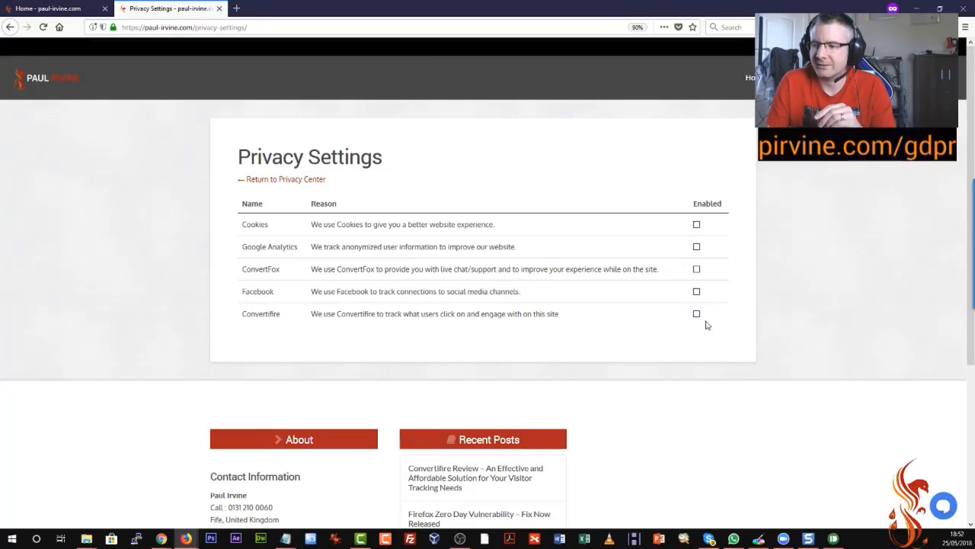
Enable Cookies, ConvertFox and Convertifire on the Privacy Settings page, opening and closing the ConvertFox chat widget along the way.
click(697, 225)
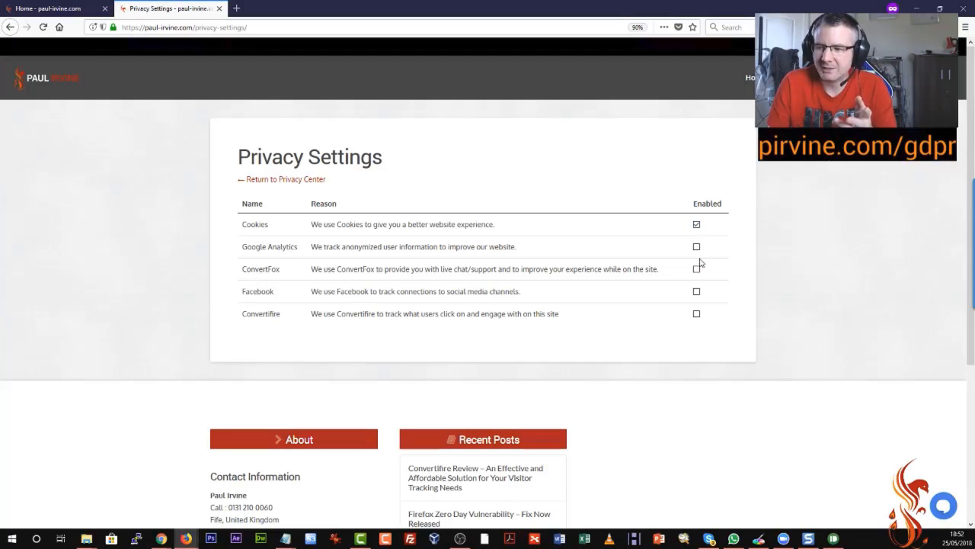
click(696, 268)
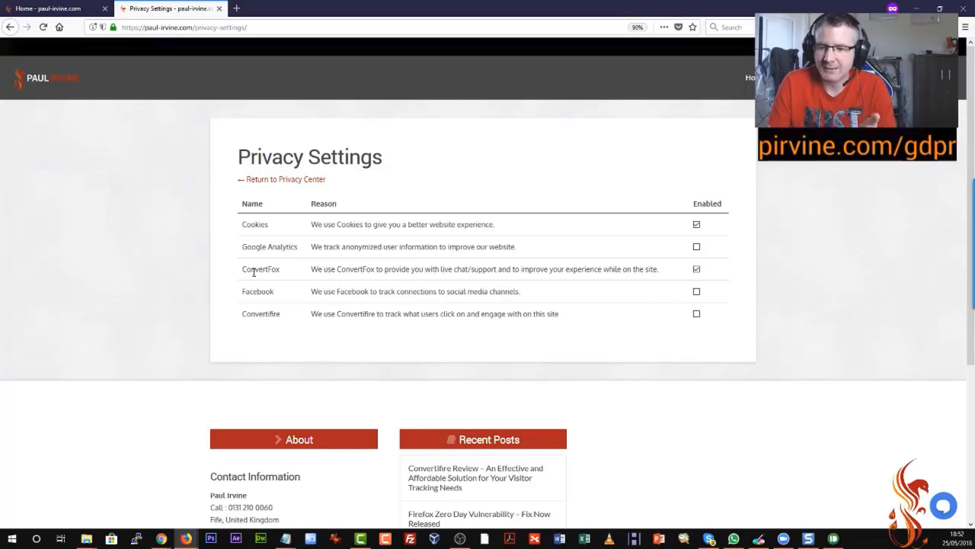
click(941, 508)
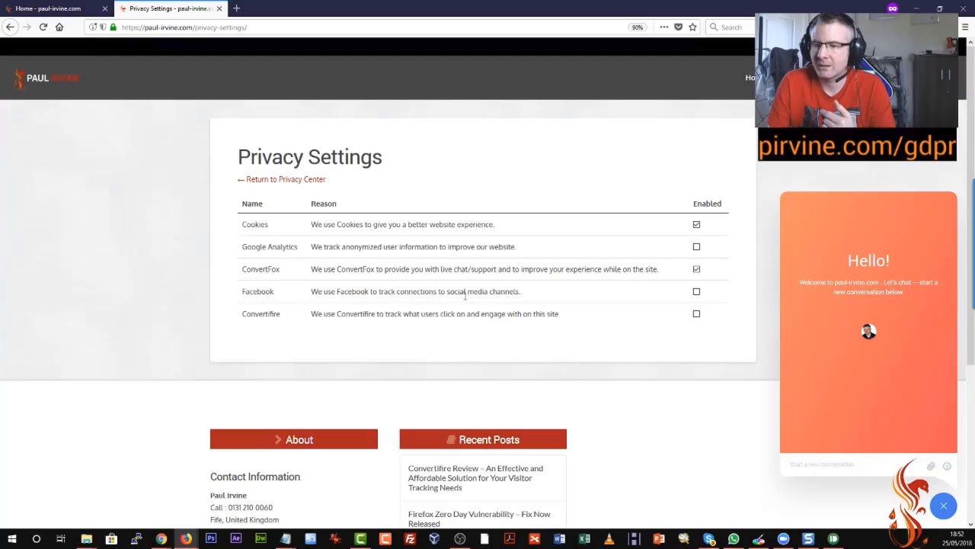
click(945, 505)
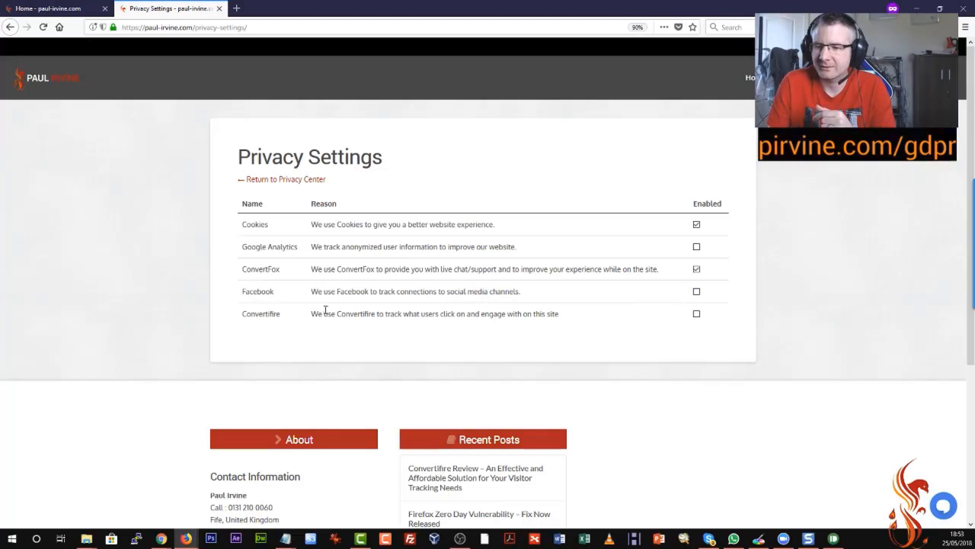
click(696, 313)
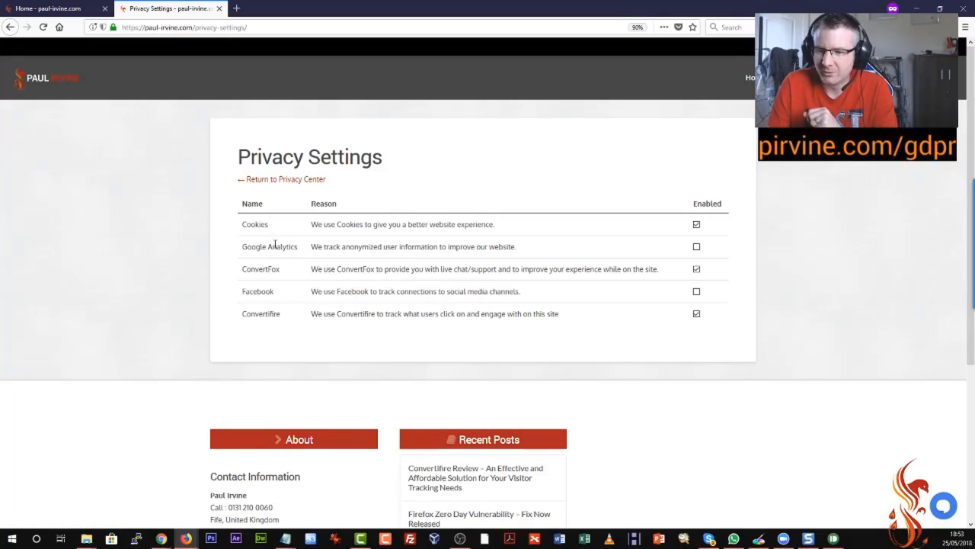
Return to the live Privacy Centre and switch to the WordPress GDPR plugin settings in Chrome.
click(261, 182)
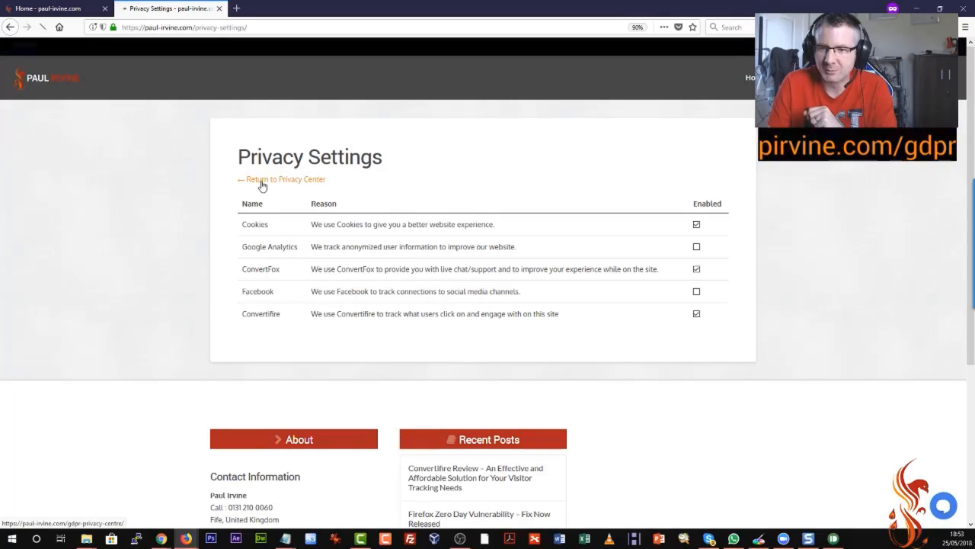
mouse_move(163, 541)
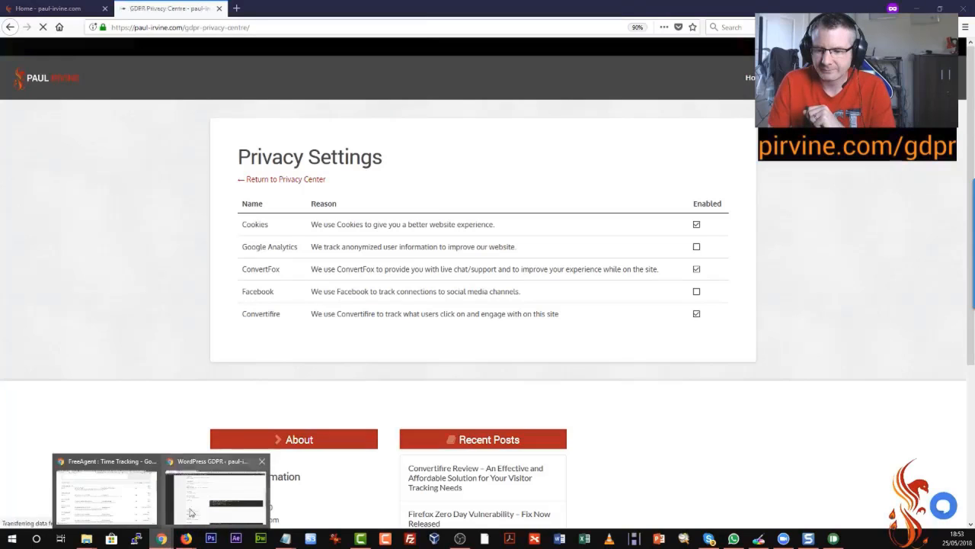
click(218, 495)
Examine the Google Analytics and Hot Jar integration options, including the ConvertFox script placed in the Hot Jar code field.
scroll(191, 339, down, 2)
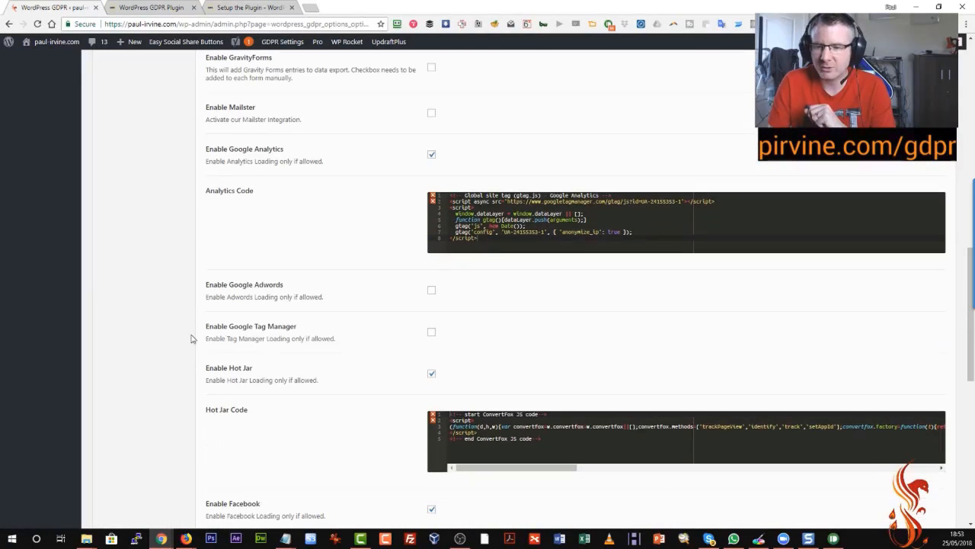
scroll(251, 277, up, 10)
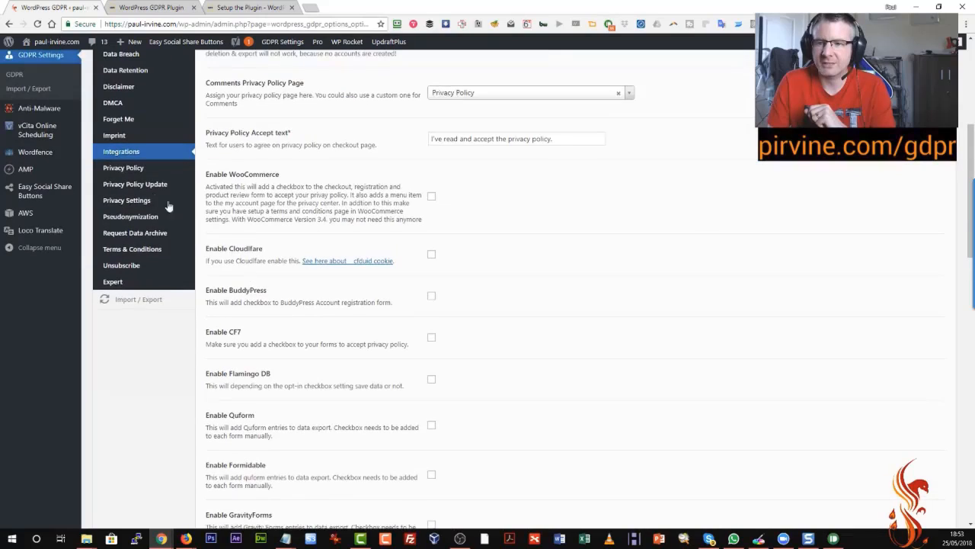
scroll(282, 381, down, 2)
scroll(282, 381, down, 5)
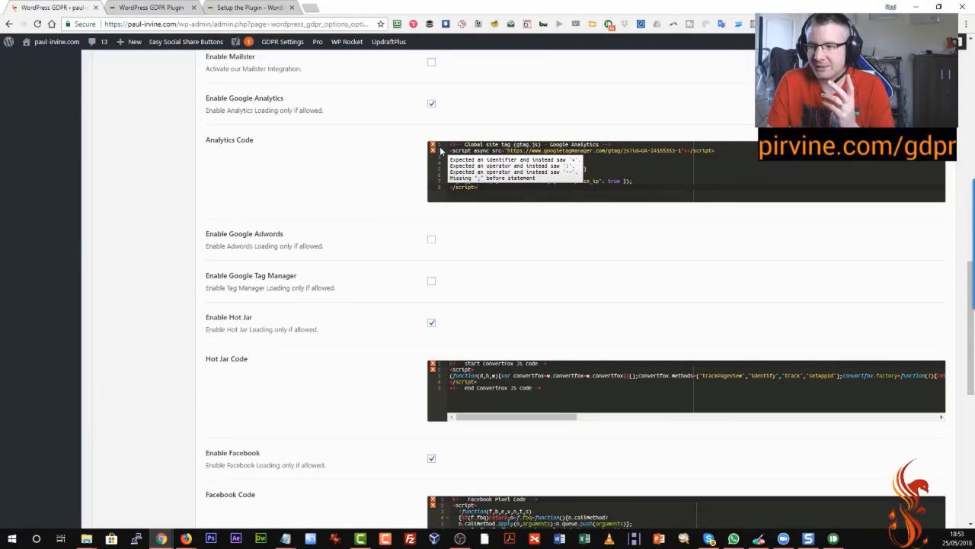
scroll(400, 242, down, 3)
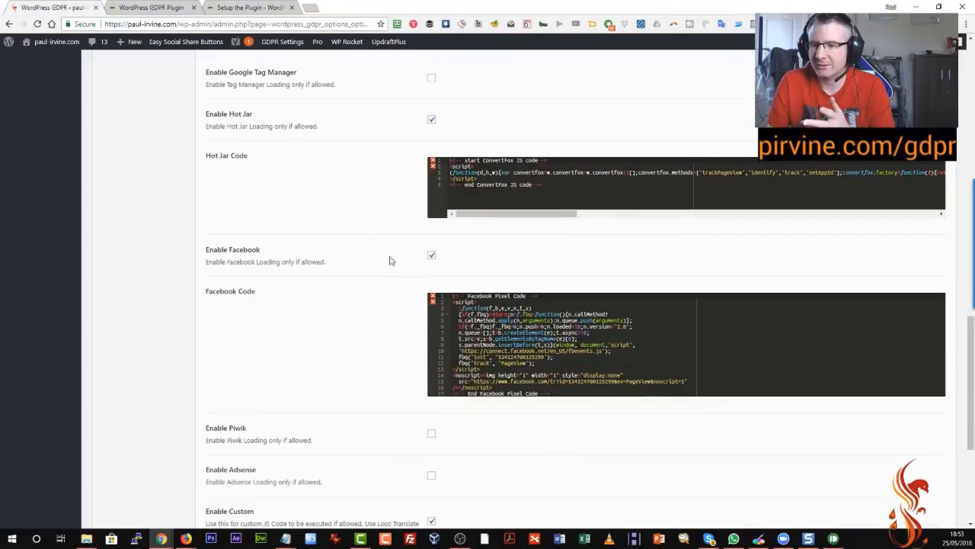
drag(253, 161, 206, 71)
click(207, 154)
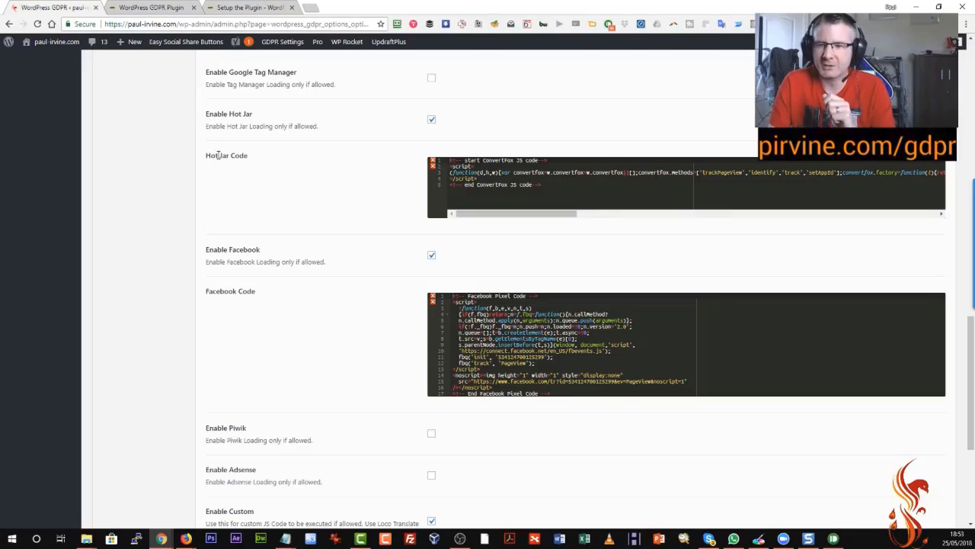
drag(209, 162, 248, 162)
click(248, 161)
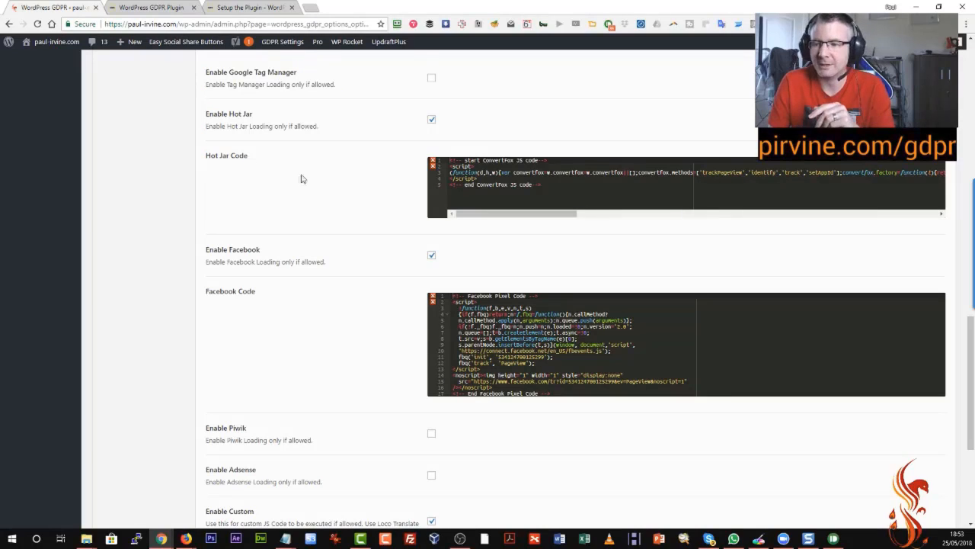
Review the Facebook, Piwik, Adsense and custom code integration options down to the Custom Integrations area.
scroll(326, 213, down, 1)
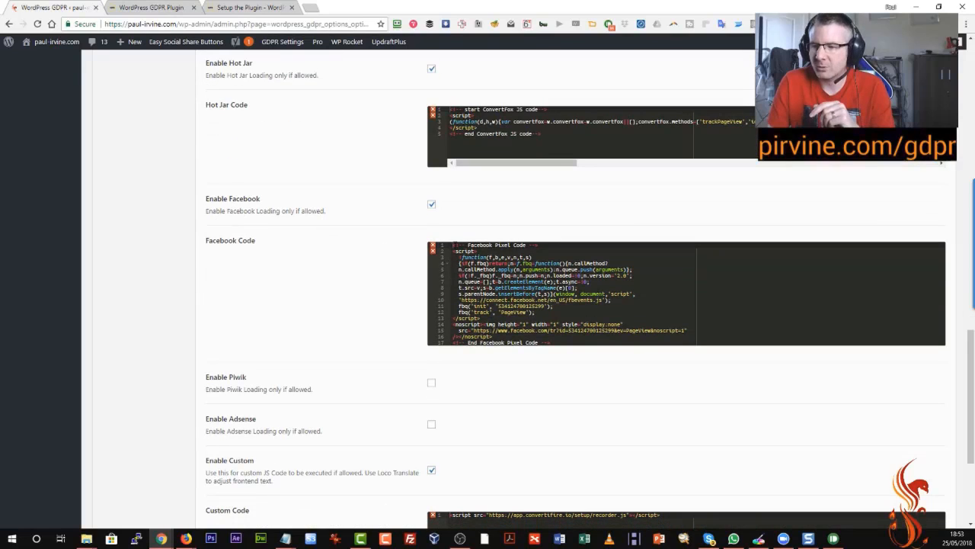
scroll(500, 292, down, 2)
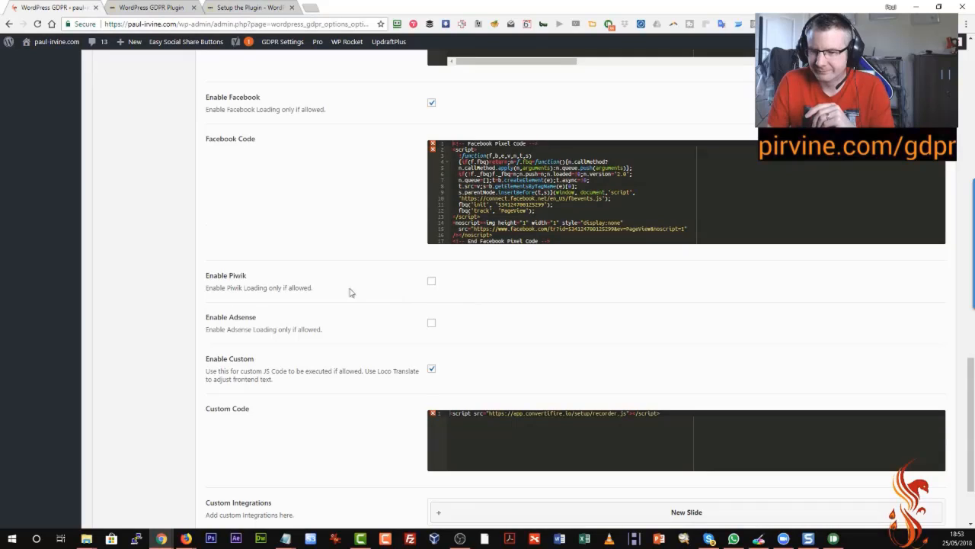
scroll(327, 284, down, 2)
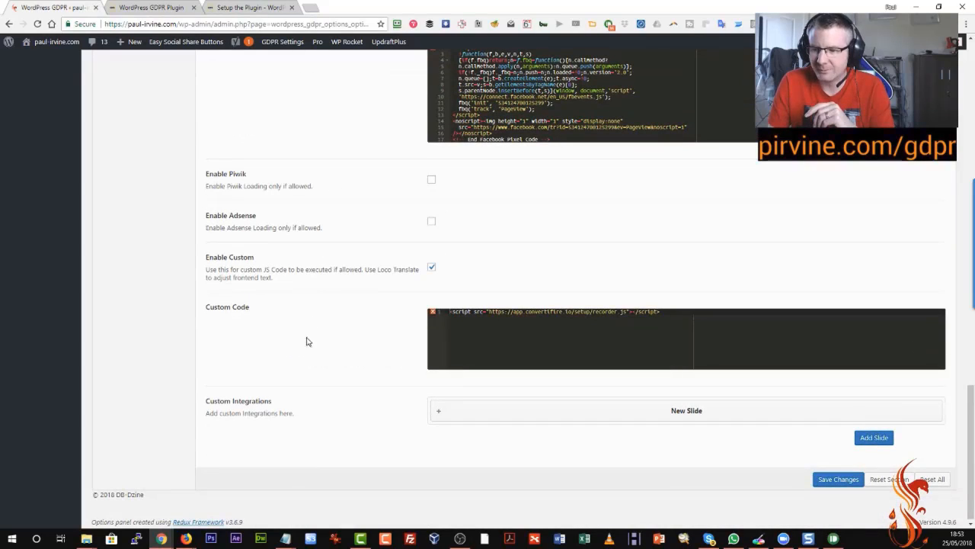
scroll(314, 361, down, 1)
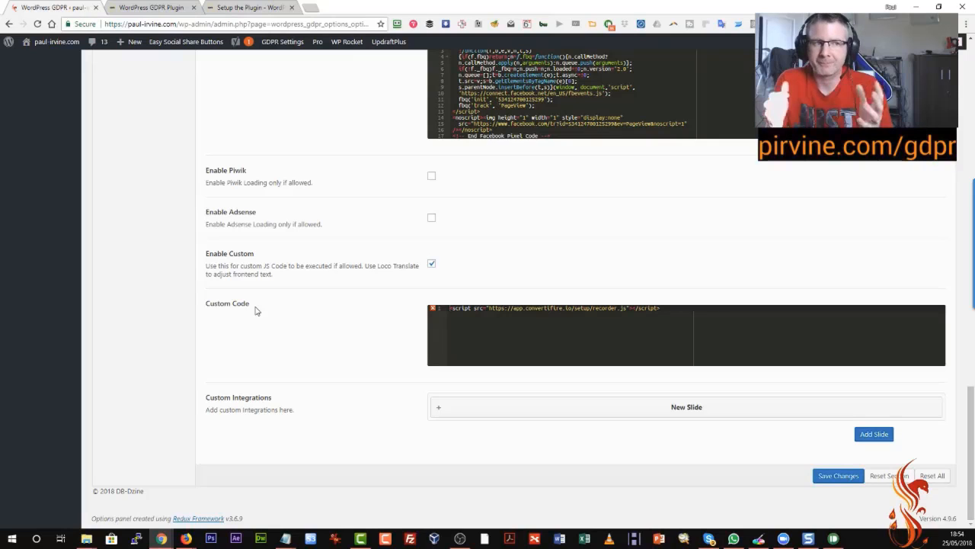
scroll(336, 313, up, 5)
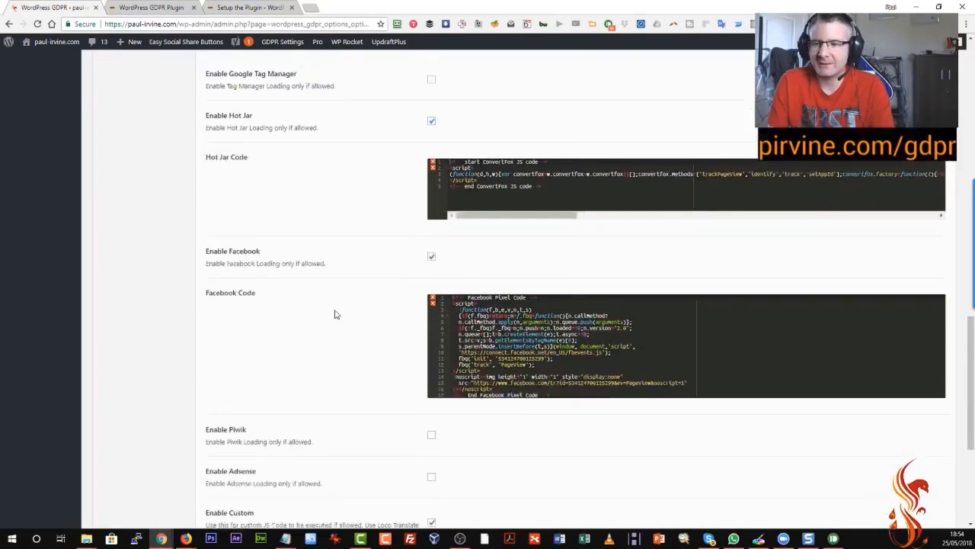
scroll(336, 314, up, 4)
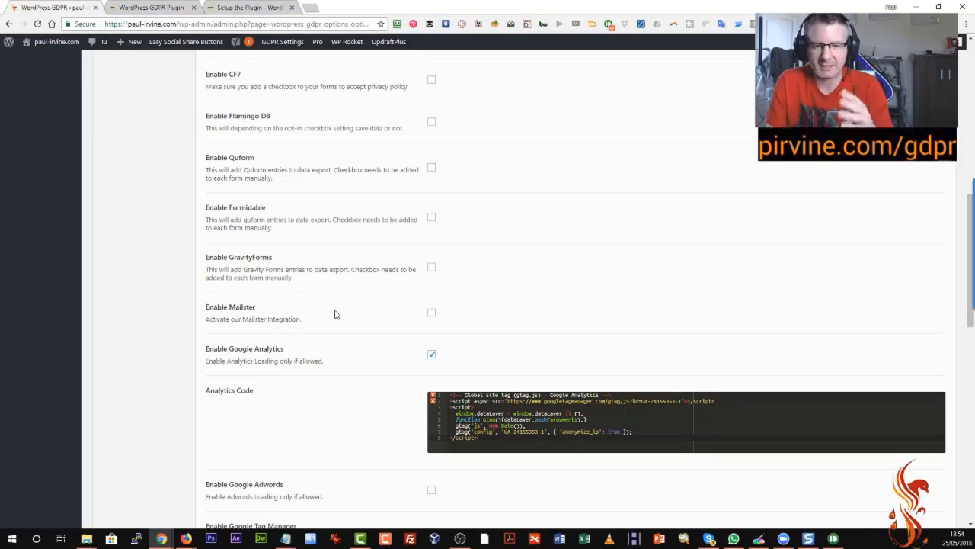
scroll(336, 314, down, 5)
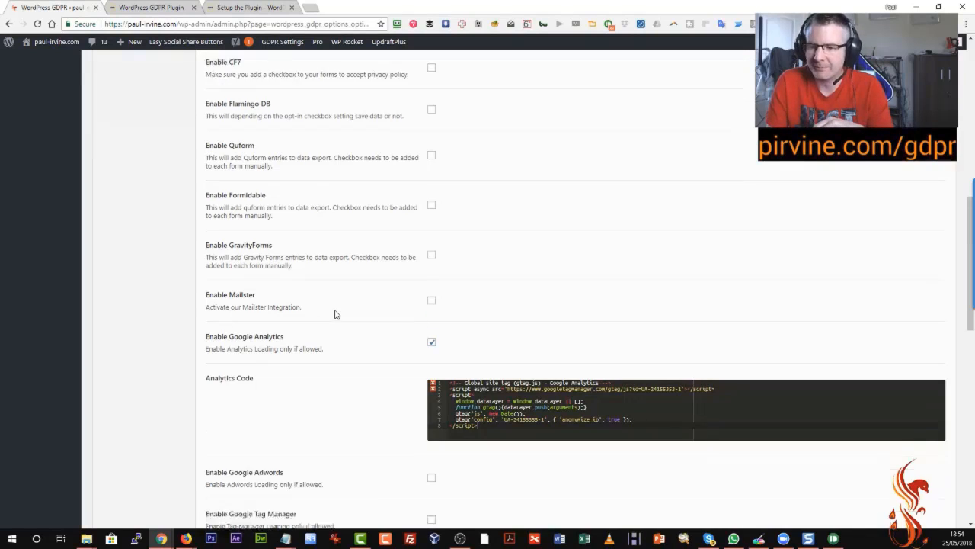
scroll(336, 313, down, 5)
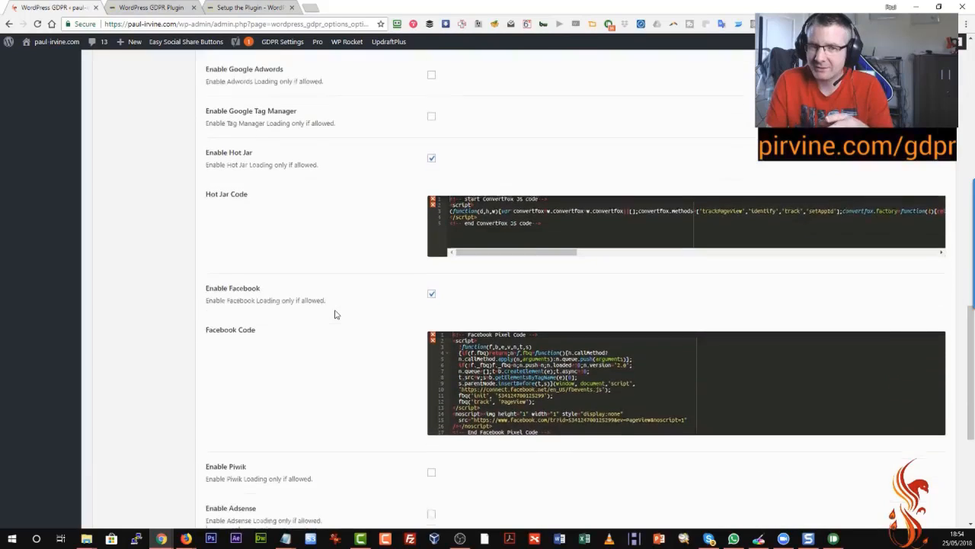
scroll(335, 314, down, 1)
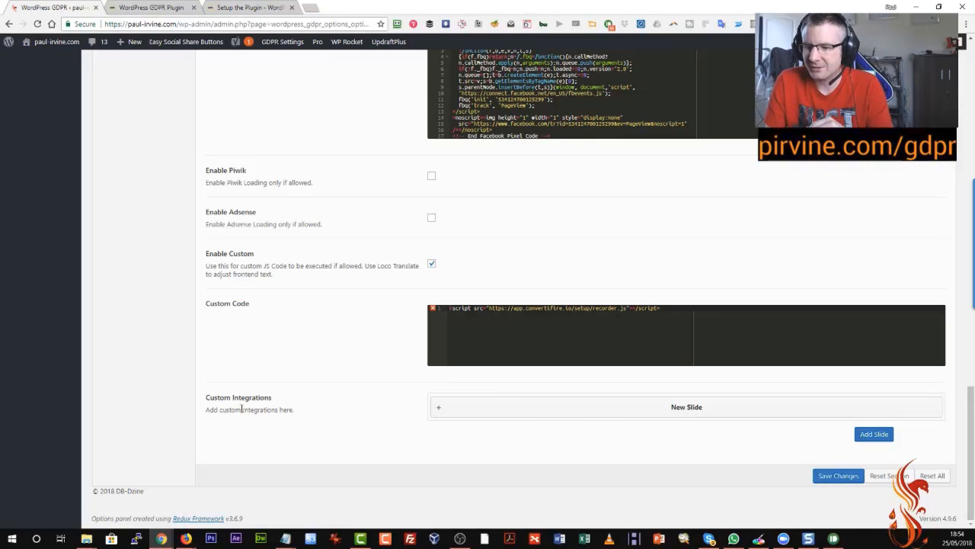
Expand the blank entry under Custom Integrations and name it Convertifire.
drag(206, 409, 297, 413)
click(299, 414)
click(438, 407)
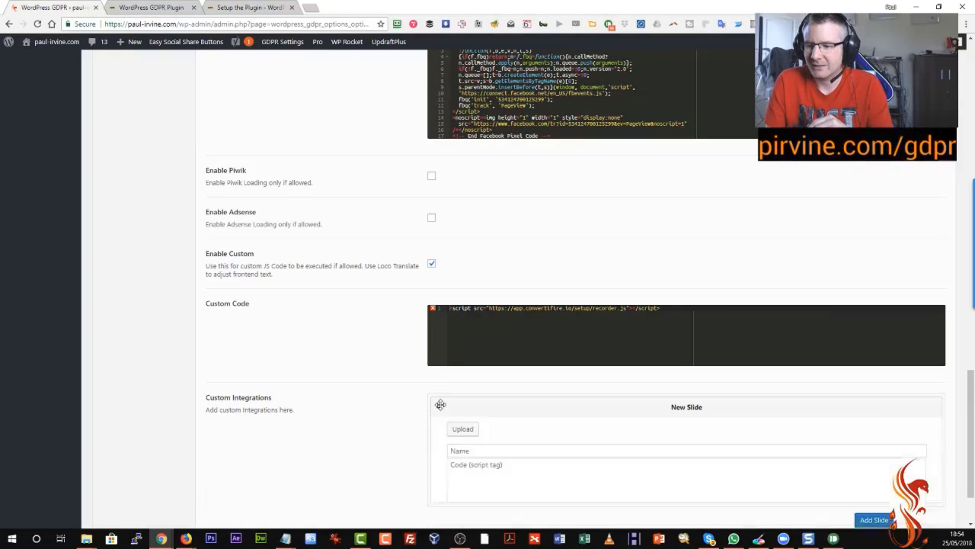
scroll(416, 409, down, 2)
click(477, 308)
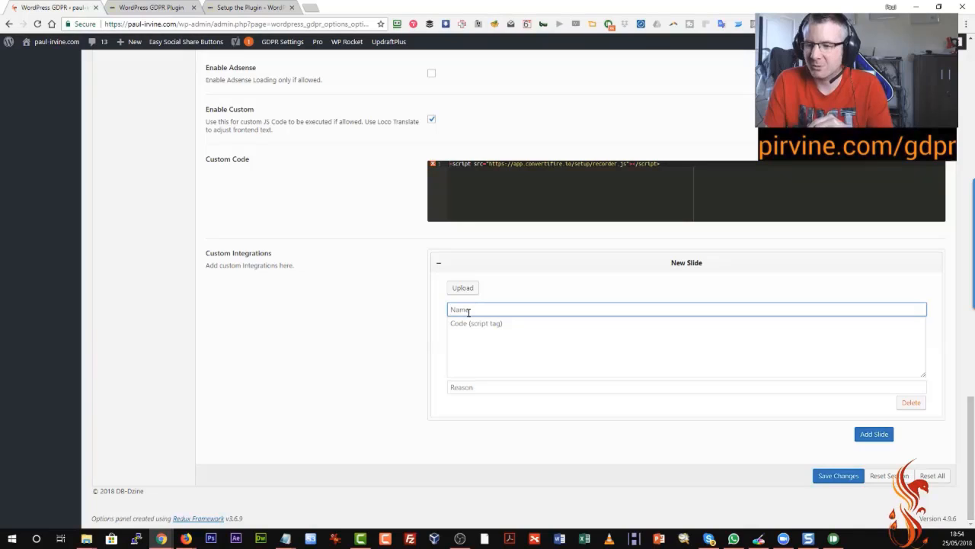
scroll(376, 344, up, 6)
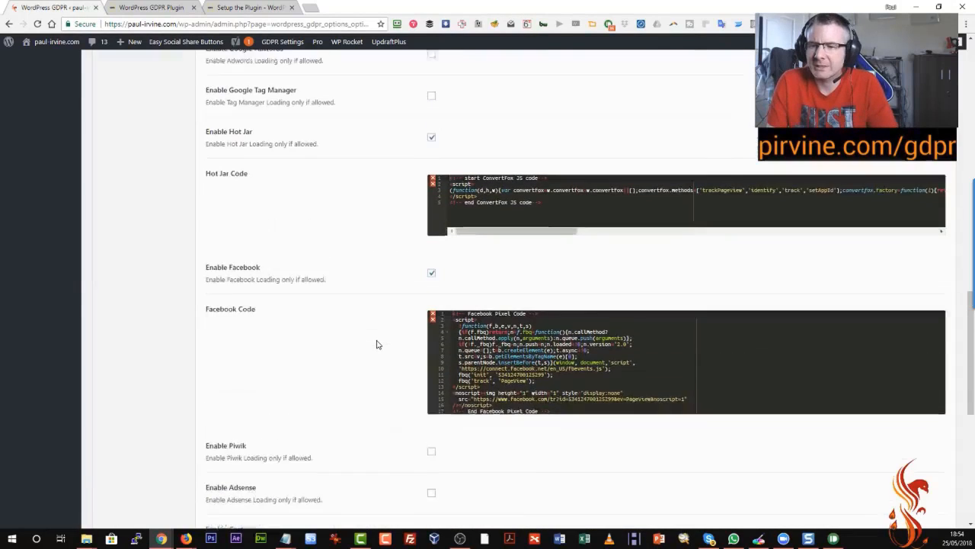
scroll(377, 344, up, 1)
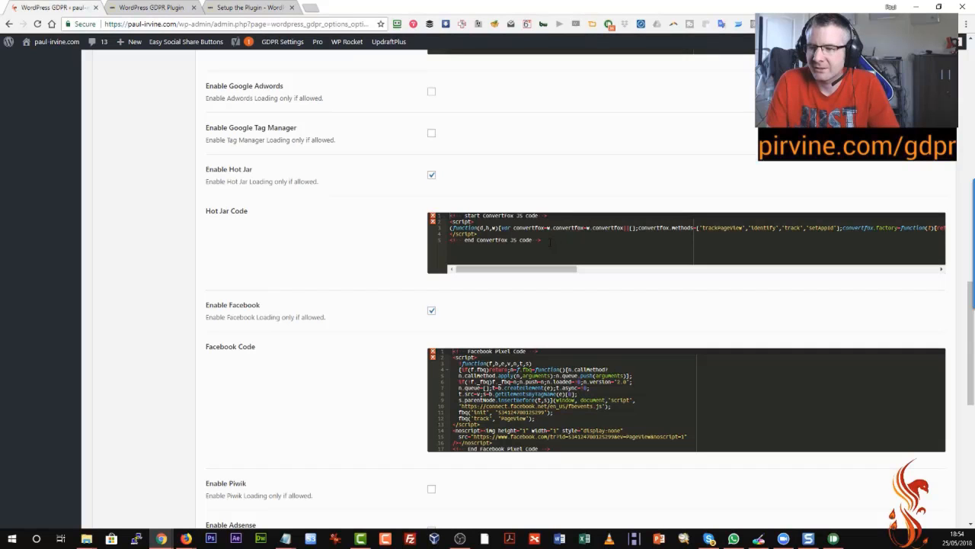
scroll(355, 246, down, 6)
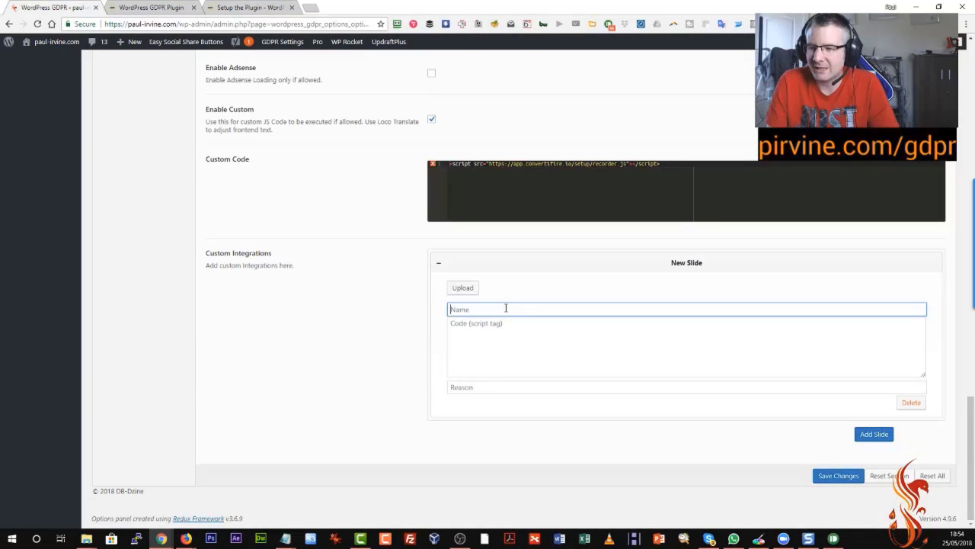
key(ctrl+v)
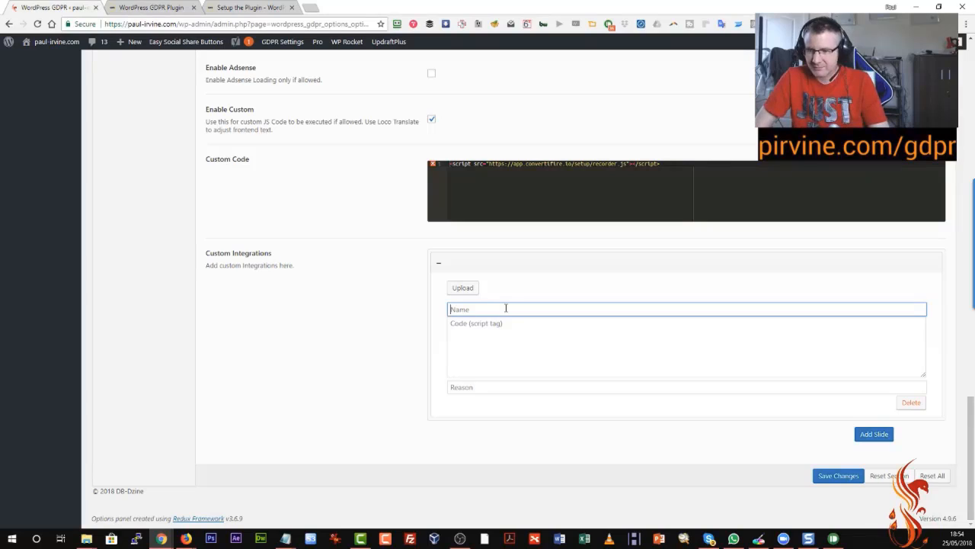
text(Convertifire)
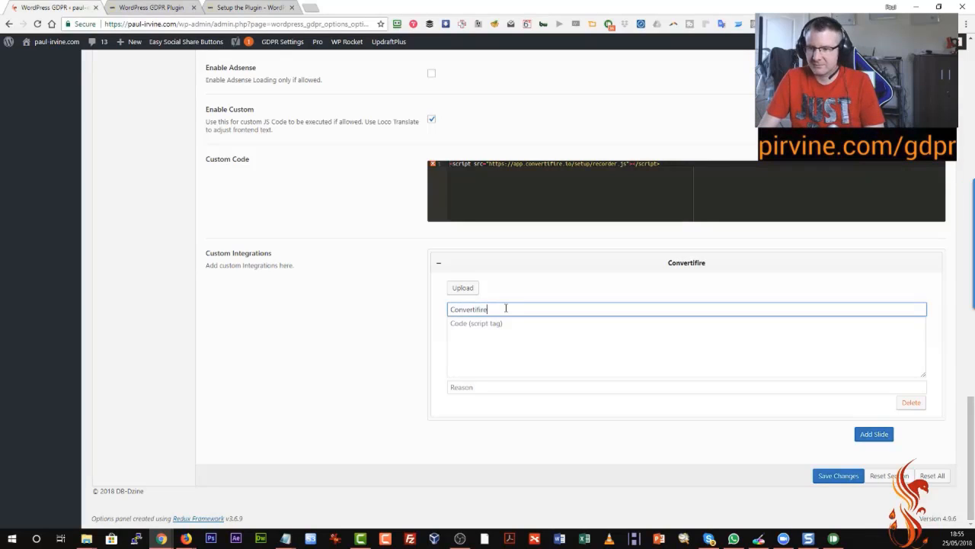
key(Tab)
click(494, 387)
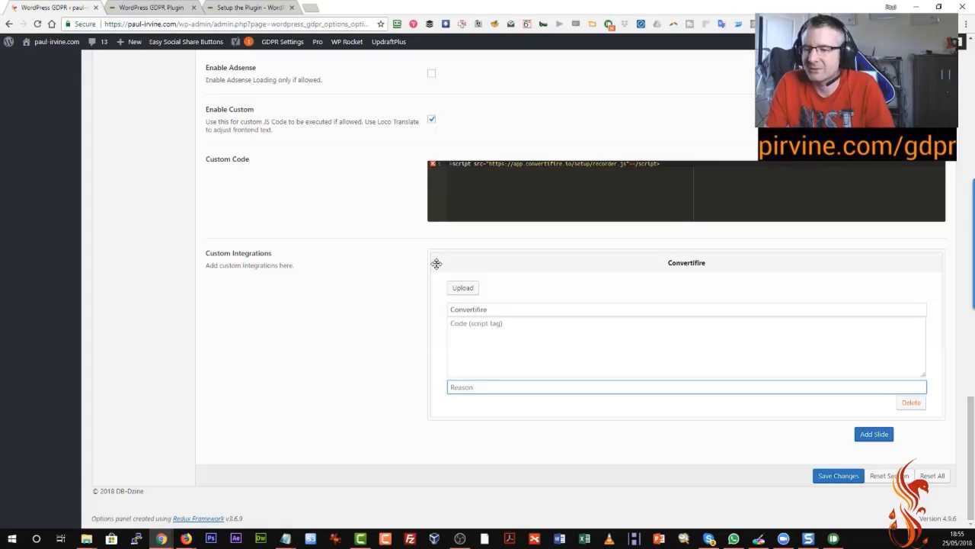
Add a second custom integration entry and move it above the Convertifire entry.
click(872, 435)
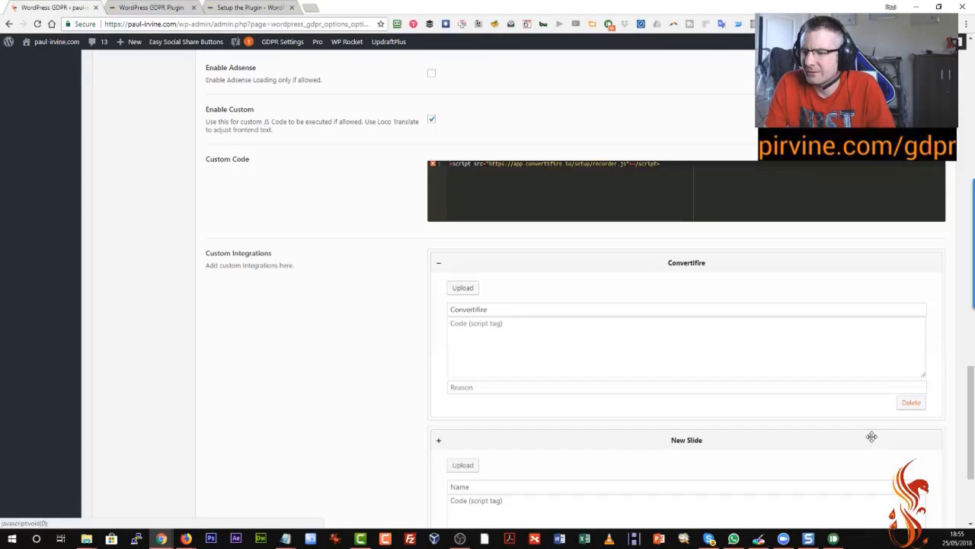
scroll(398, 409, down, 3)
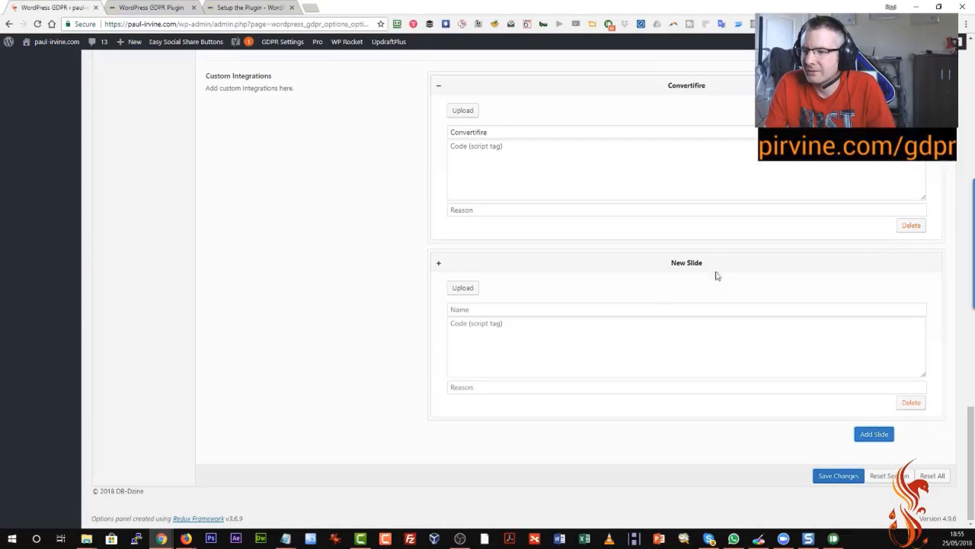
drag(663, 264, 474, 285)
Clear the name of the Convertifire custom integration and delete that entry.
scroll(395, 295, down, 2)
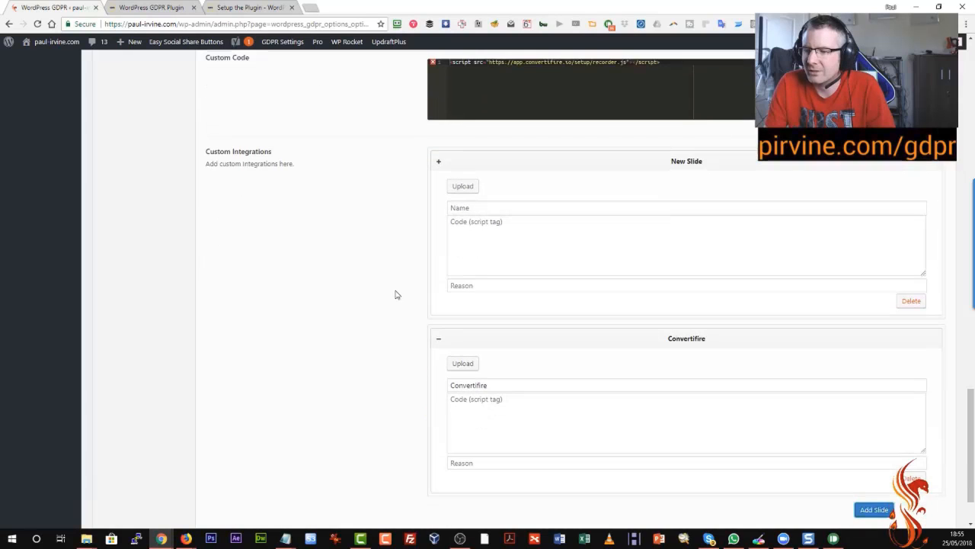
scroll(395, 295, down, 1)
double_click(514, 329)
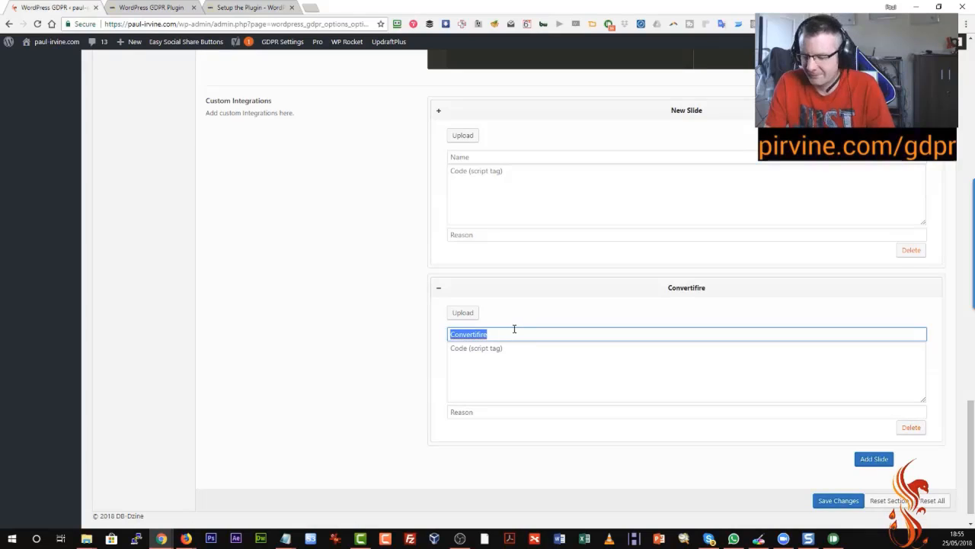
key(BackSpace)
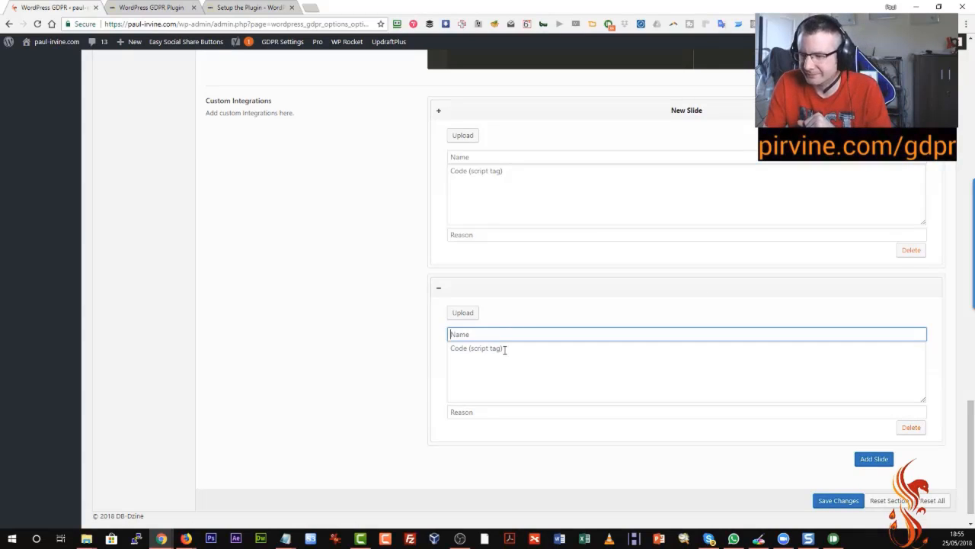
click(911, 427)
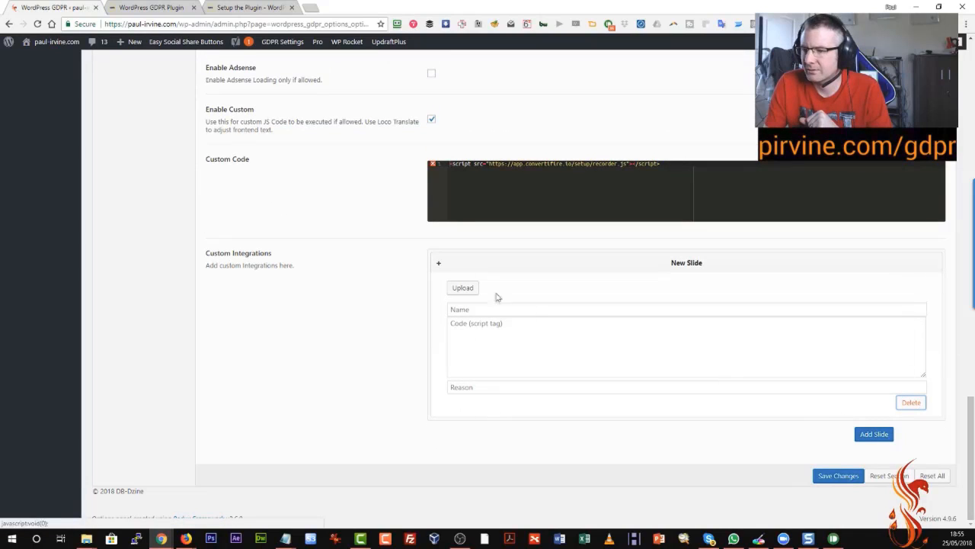
Save the integration settings and collapse the remaining blank custom integration entry.
double_click(440, 264)
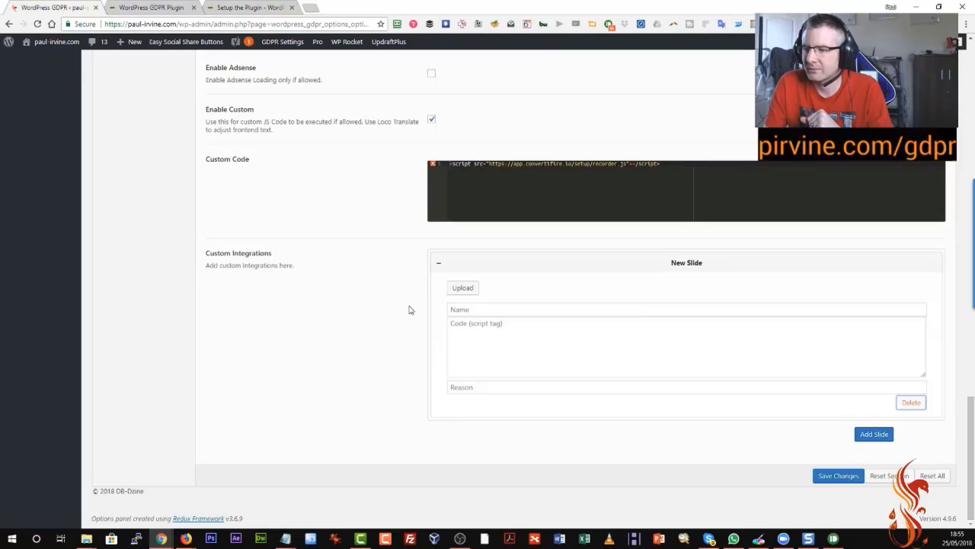
click(842, 477)
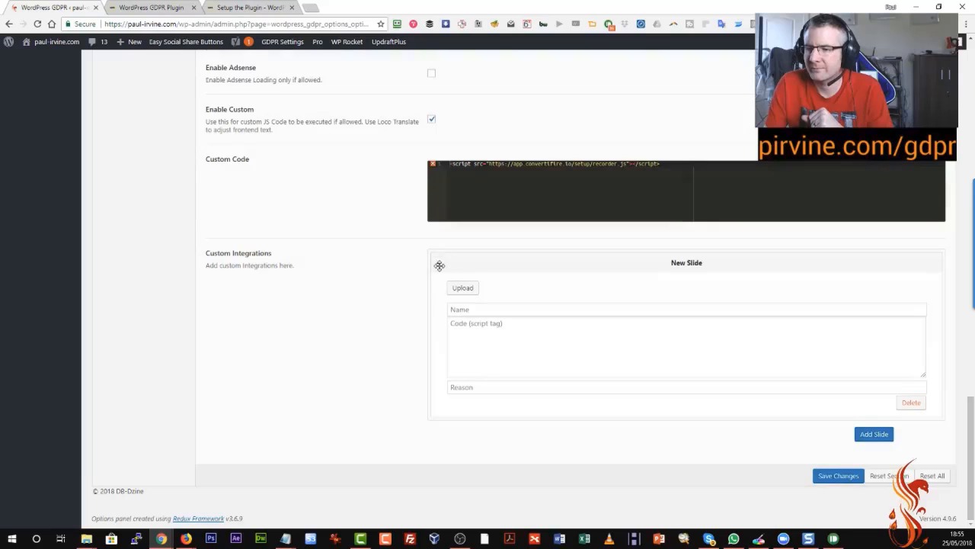
click(438, 263)
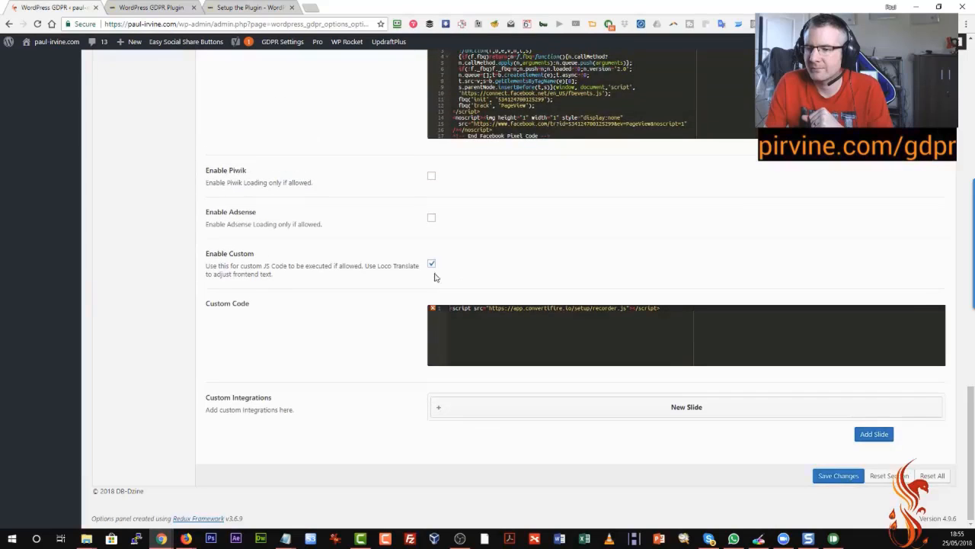
scroll(333, 368, up, 20)
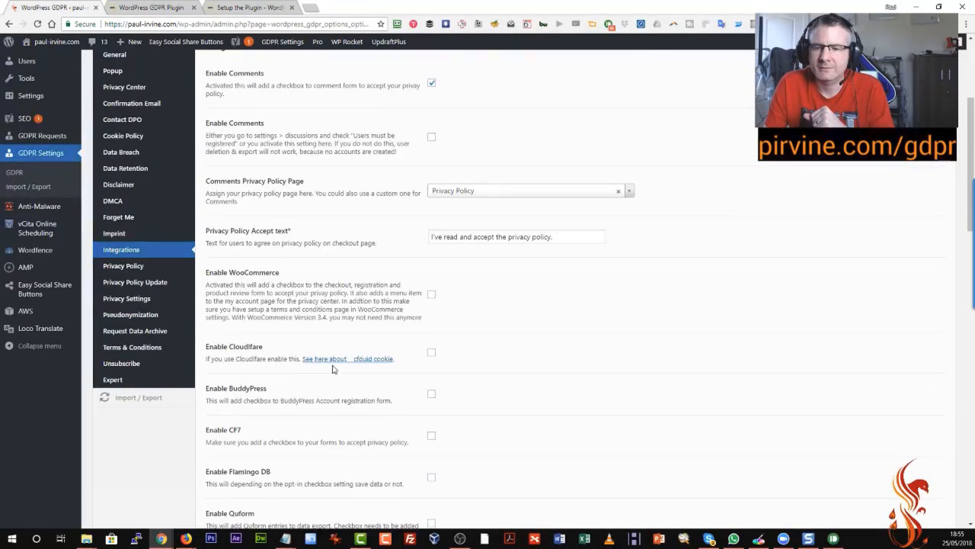
Review the Google Analytics and Google Adwords integration options, and open the Privacy Policy settings section.
scroll(333, 368, up, 2)
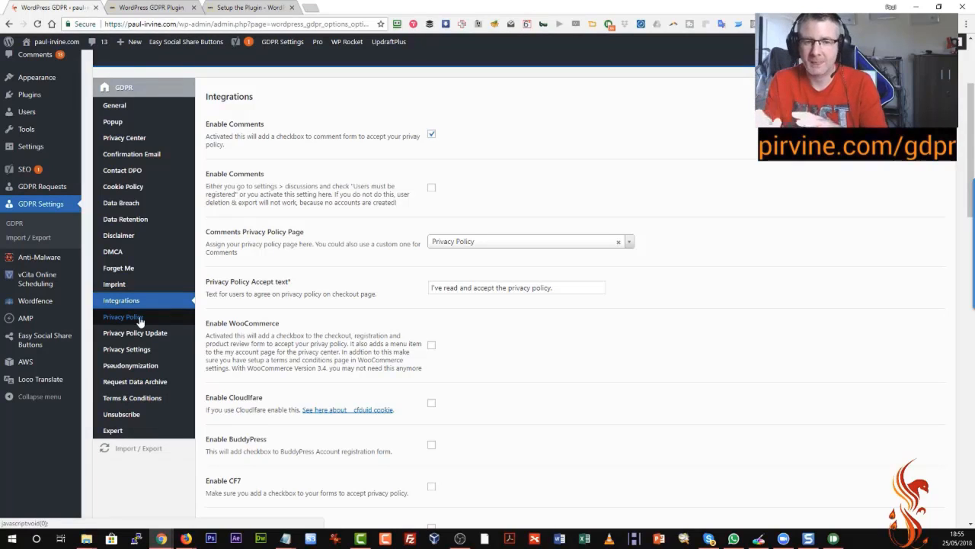
scroll(364, 365, down, 10)
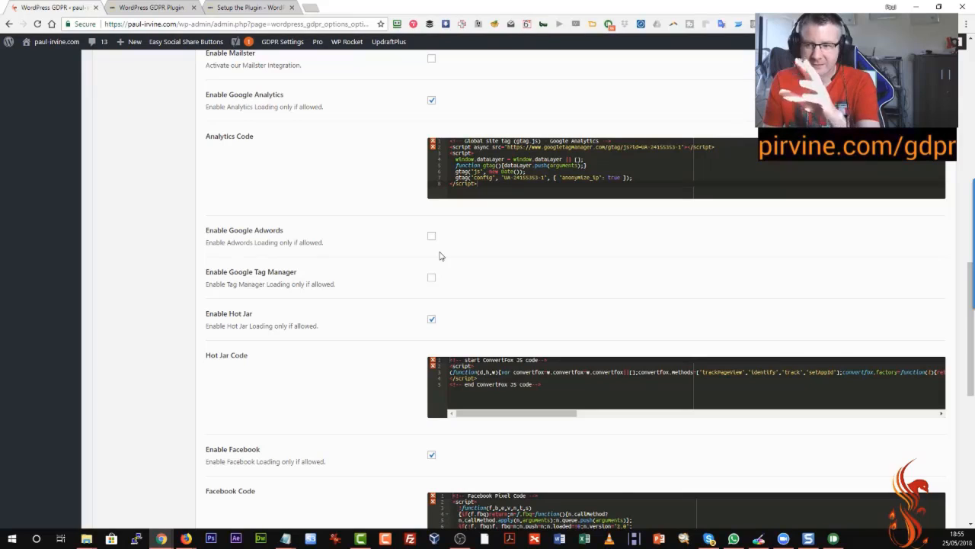
drag(204, 140, 272, 142)
click(272, 143)
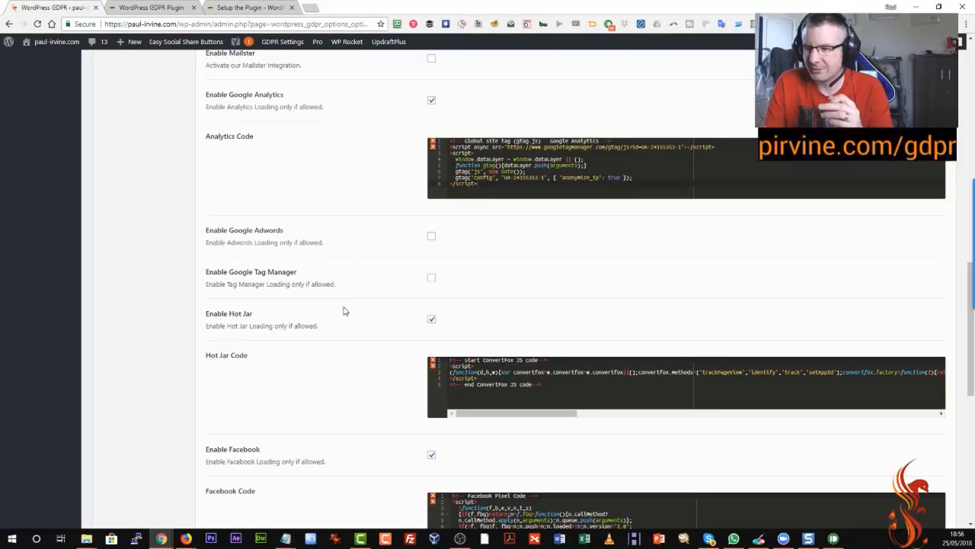
scroll(342, 311, up, 15)
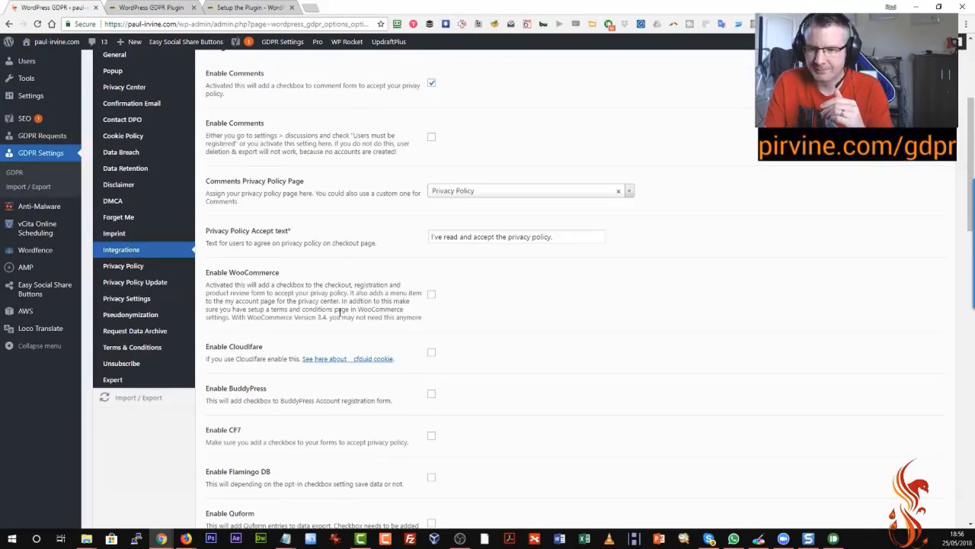
click(135, 318)
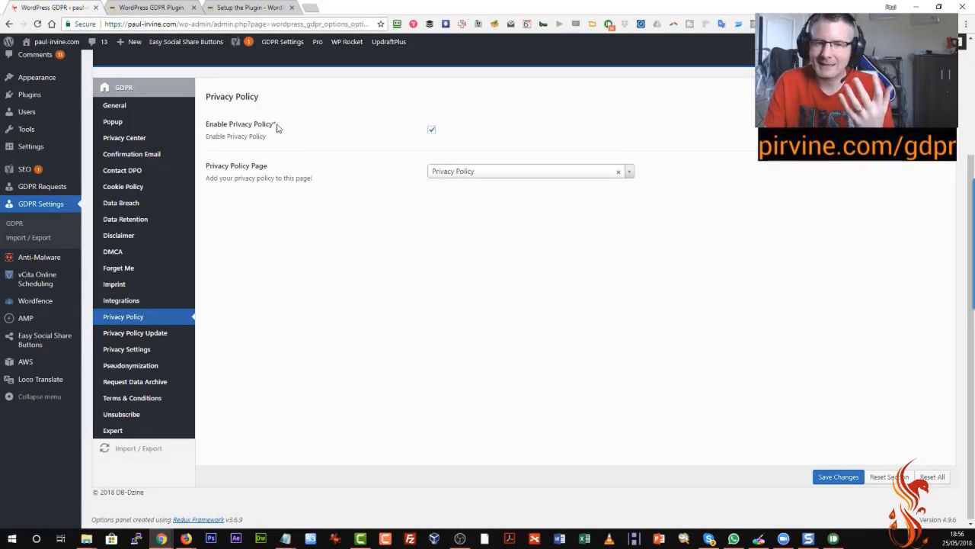
Copy the site's domain from the address and load its /privacy page in a new browser tab.
click(156, 25)
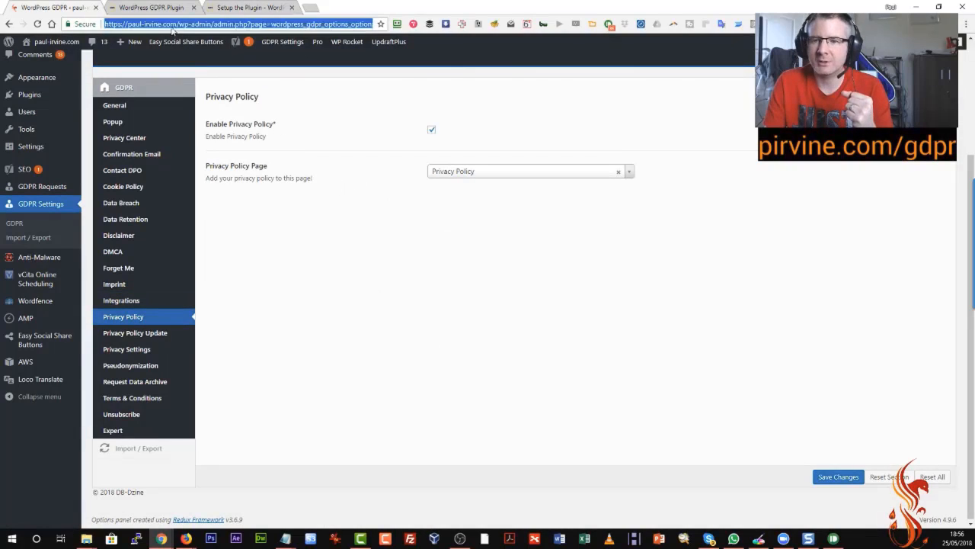
click(176, 24)
drag(176, 23, 128, 24)
right_click(130, 24)
click(160, 62)
key(ctrl+t)
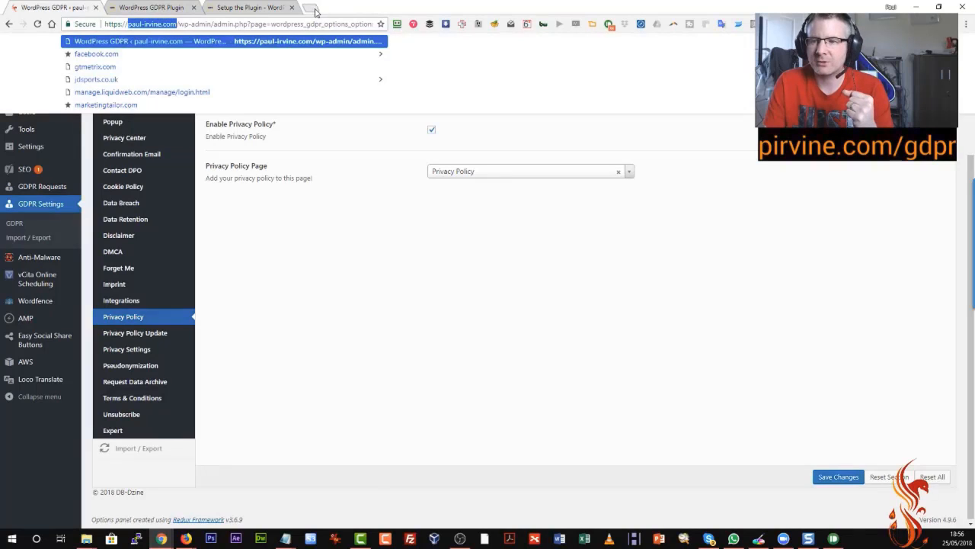
right_click(160, 25)
click(181, 77)
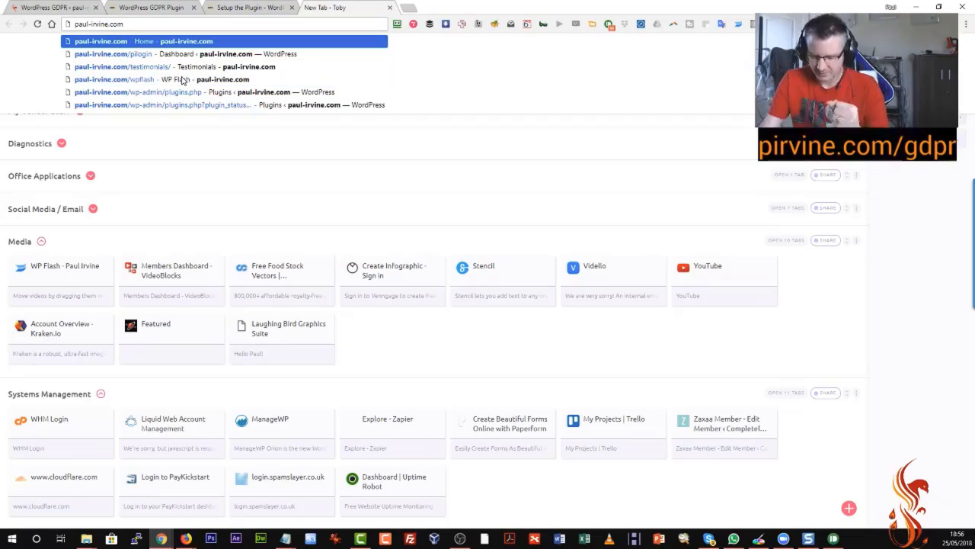
text(/)
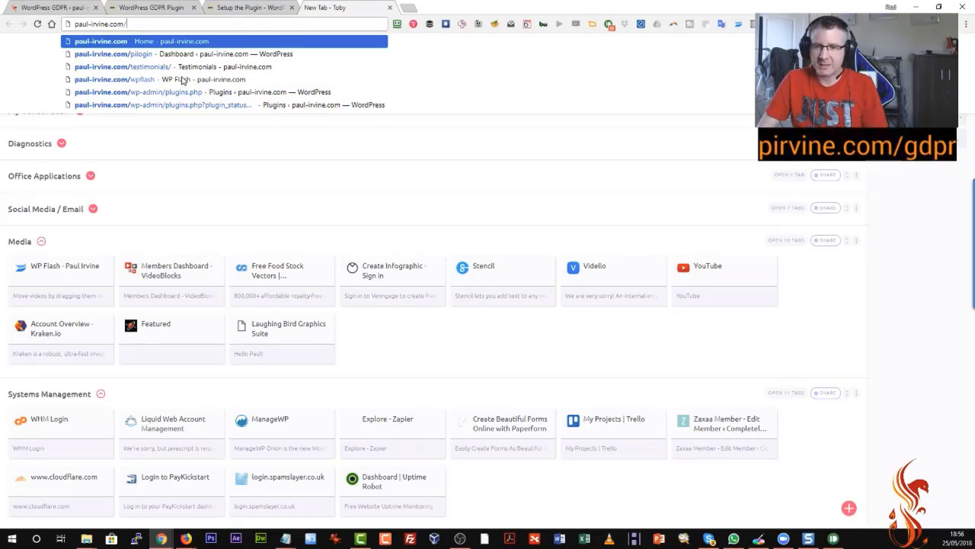
text(privacy)
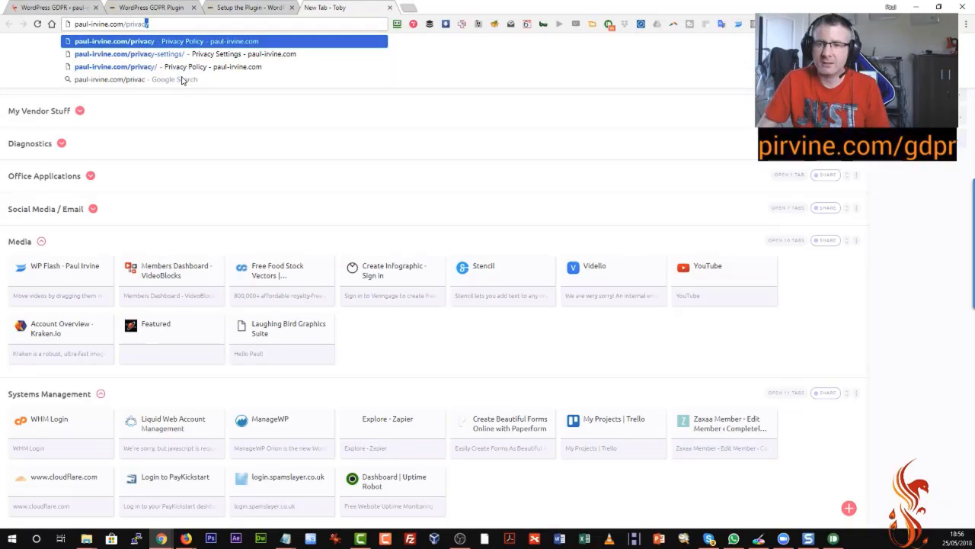
key(Return)
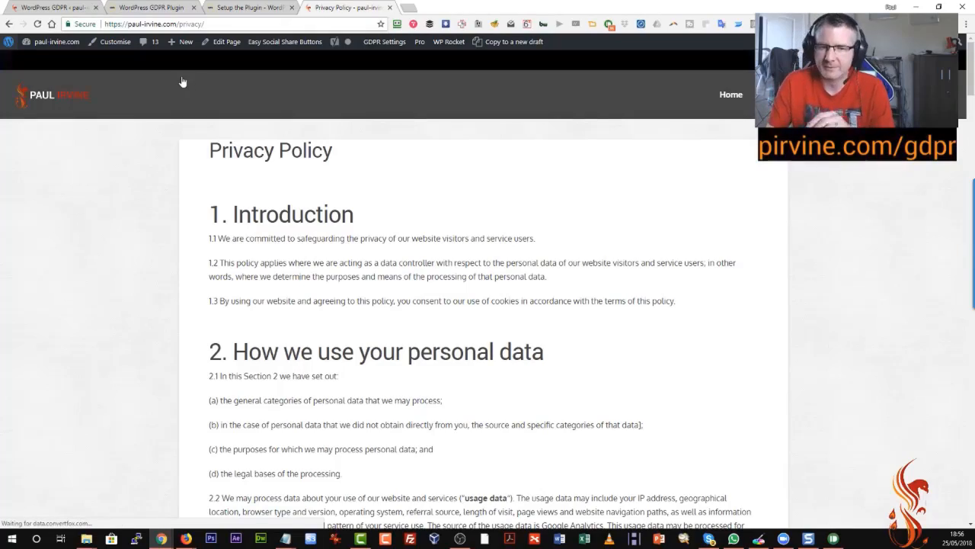
Read the privacy policy's sections on using personal data, providing it to others and international transfers.
scroll(272, 170, down, 3)
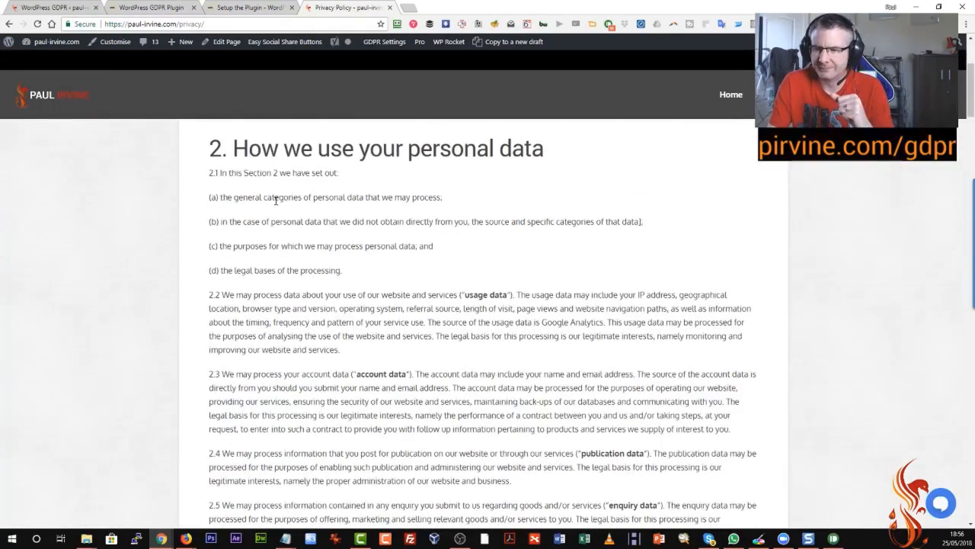
scroll(276, 200, down, 8)
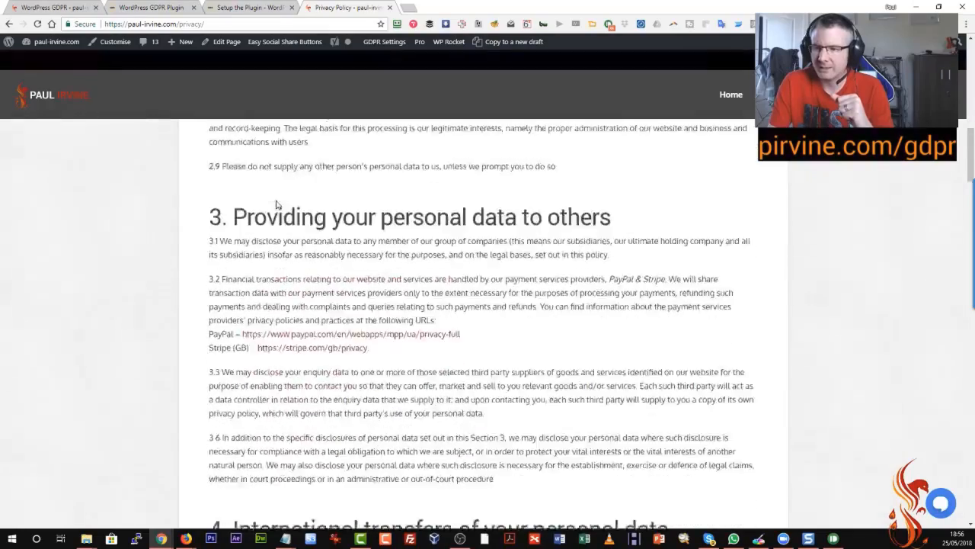
scroll(277, 204, down, 5)
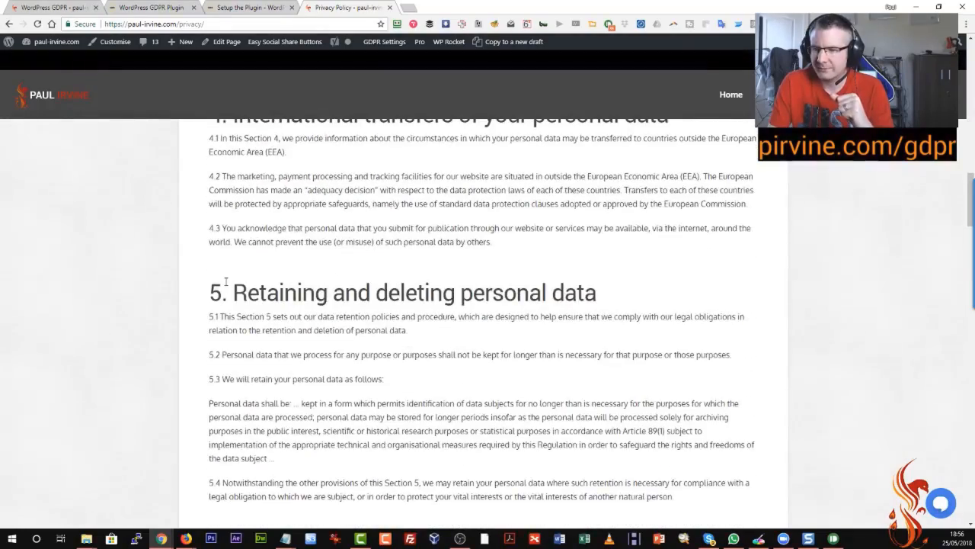
scroll(227, 281, down, 1)
scroll(226, 279, up, 3)
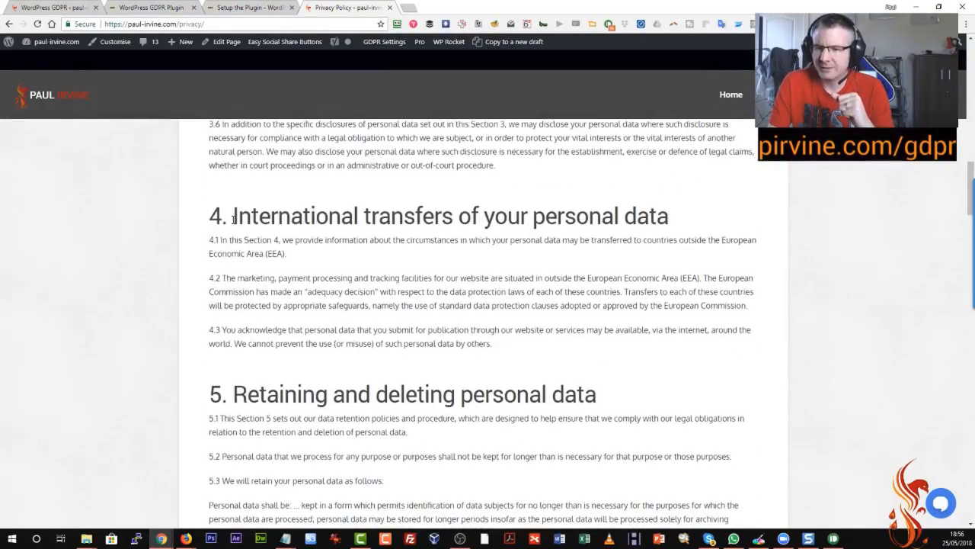
drag(232, 217, 669, 227)
click(667, 226)
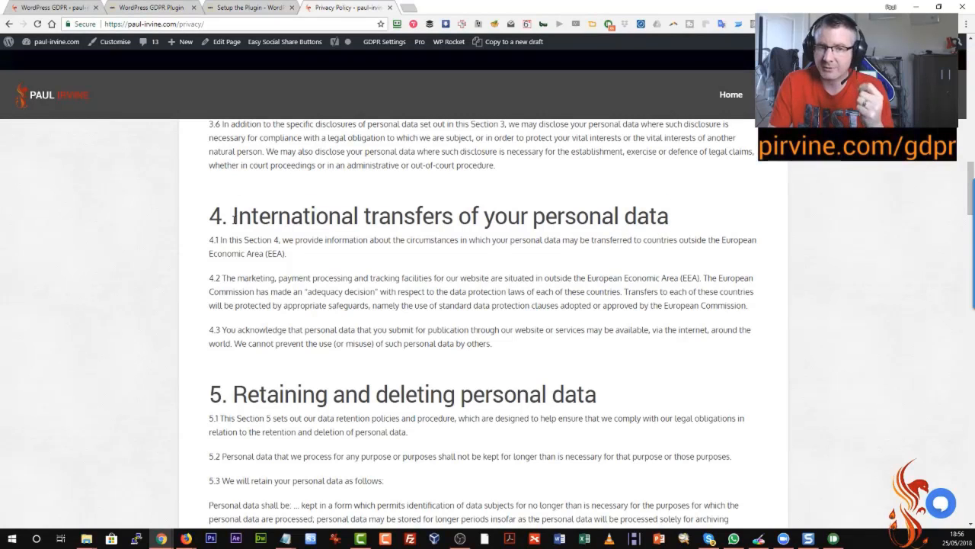
Examine the privacy policy's sections on retaining and deleting data, amendments and the visitor's rights.
scroll(232, 217, down, 2)
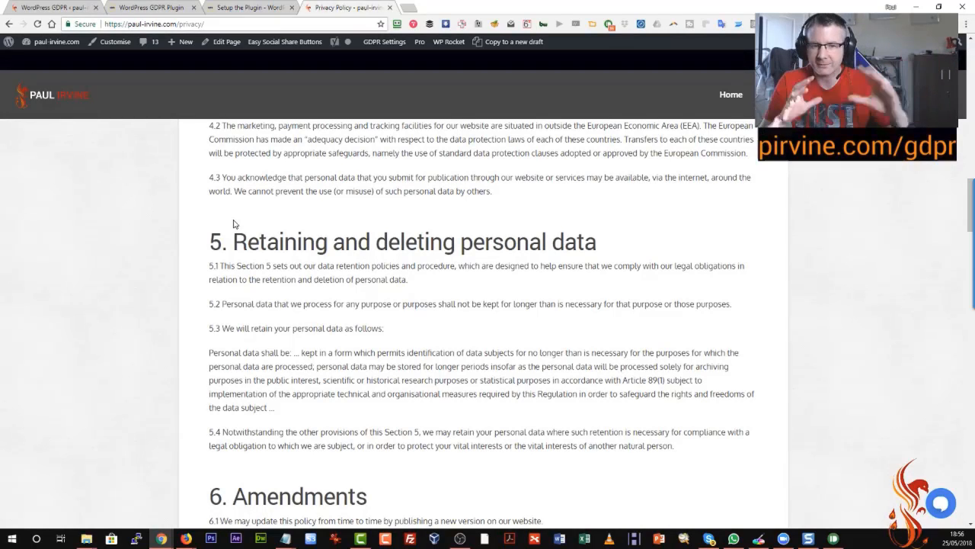
scroll(160, 273, down, 6)
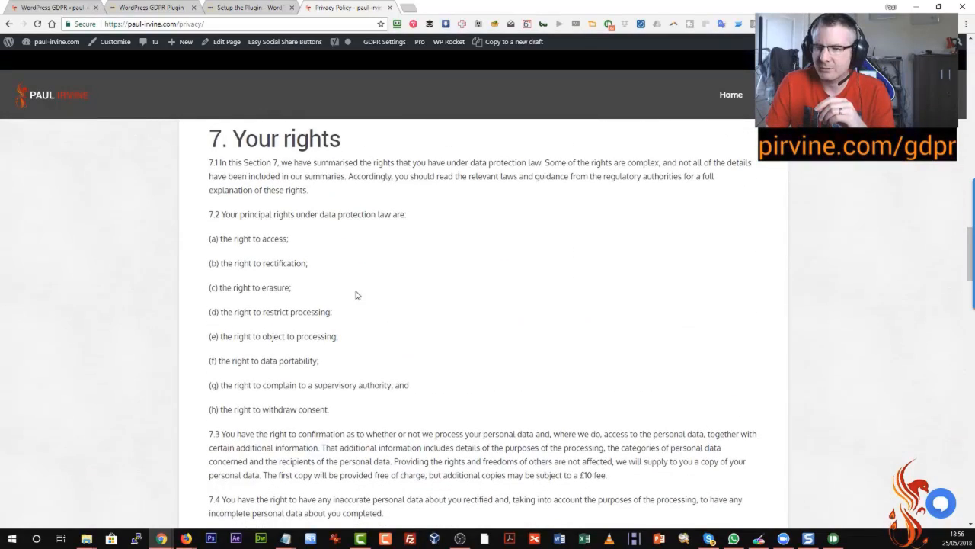
scroll(355, 294, down, 1)
scroll(343, 295, up, 1)
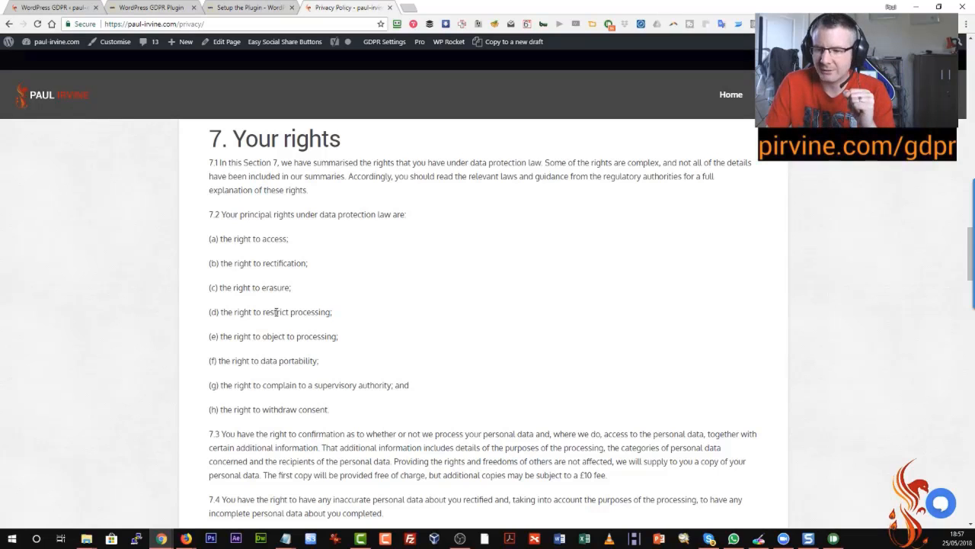
scroll(276, 312, down, 1)
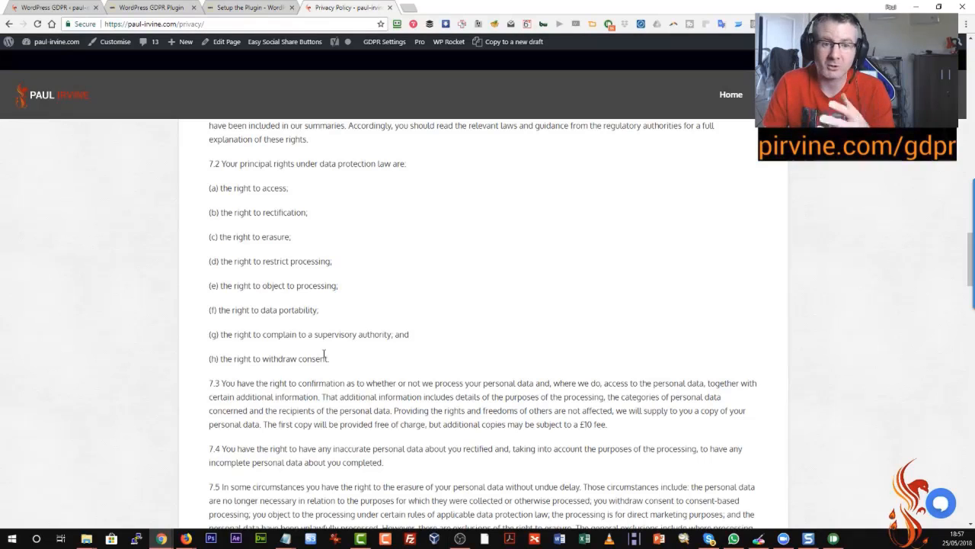
scroll(328, 358, down, 8)
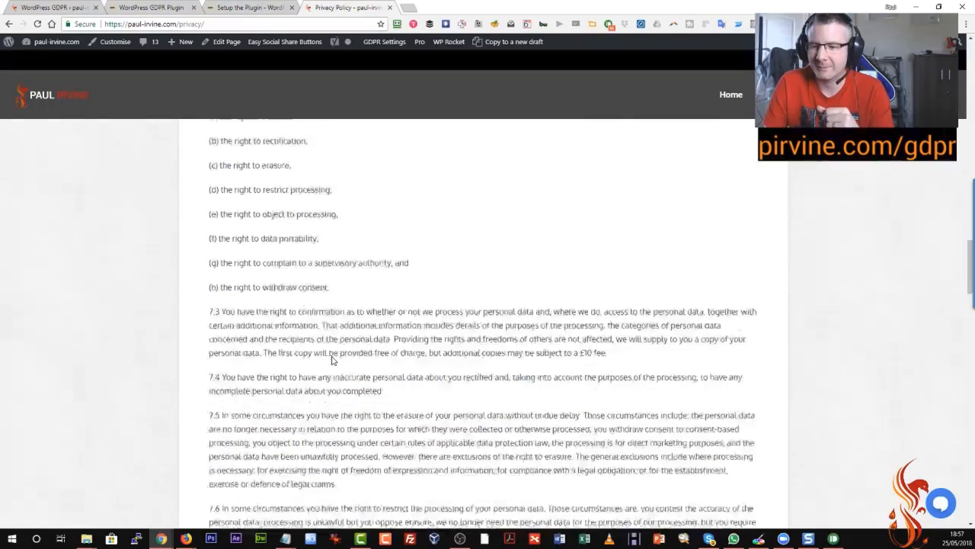
Examine the cookie purposes under Cookies that we use, highlighting entries from authentication through cookie consent.
scroll(331, 360, down, 4)
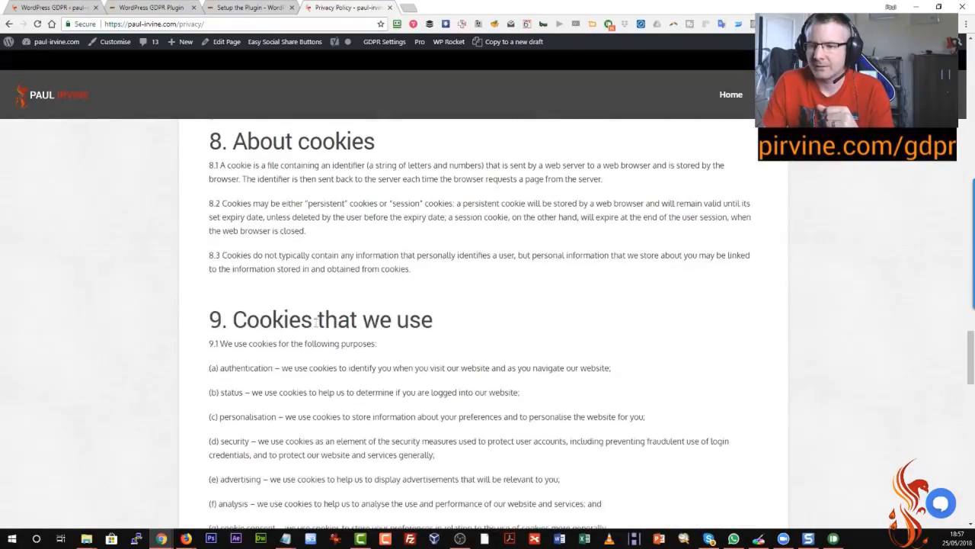
scroll(329, 259, down, 2)
scroll(329, 259, up, 1)
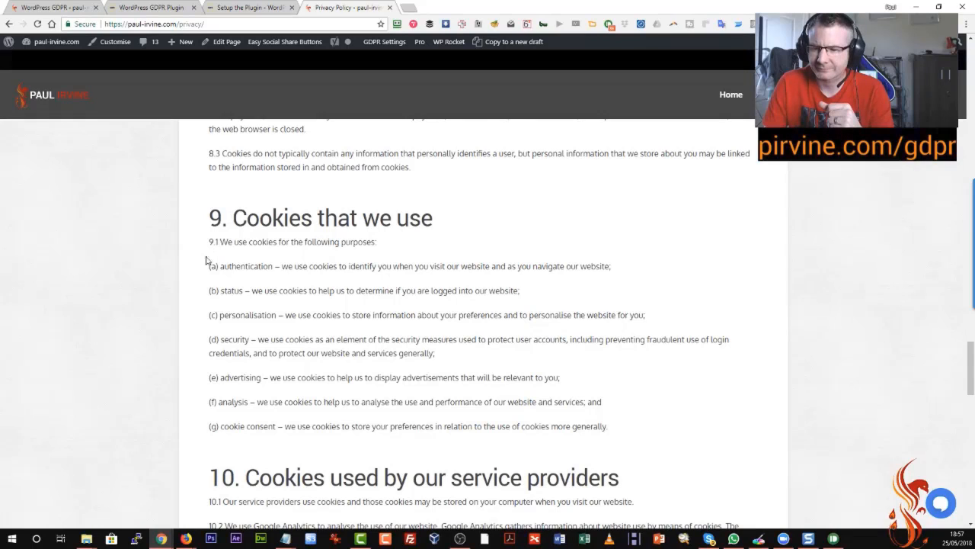
drag(216, 266, 274, 266)
click(251, 283)
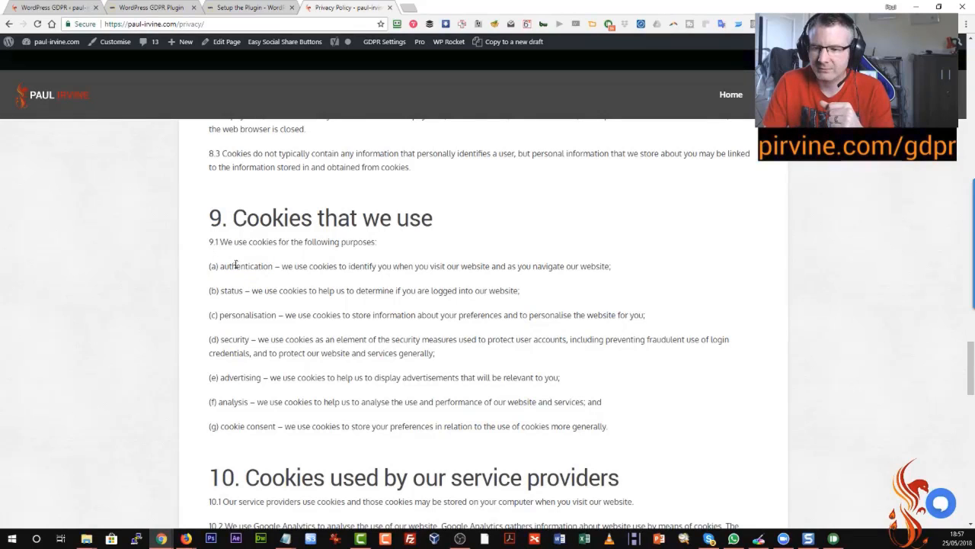
drag(221, 290, 245, 290)
double_click(241, 316)
double_click(239, 341)
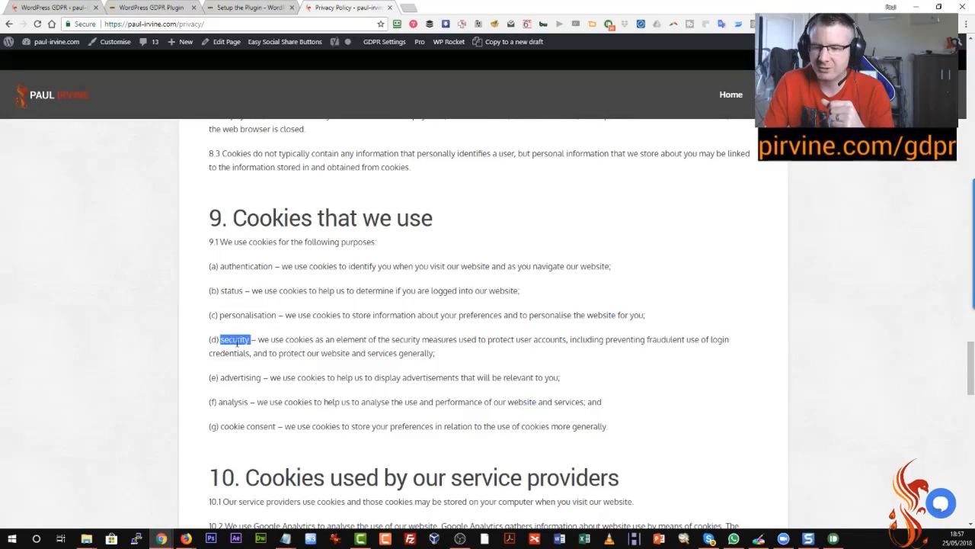
double_click(236, 377)
click(235, 401)
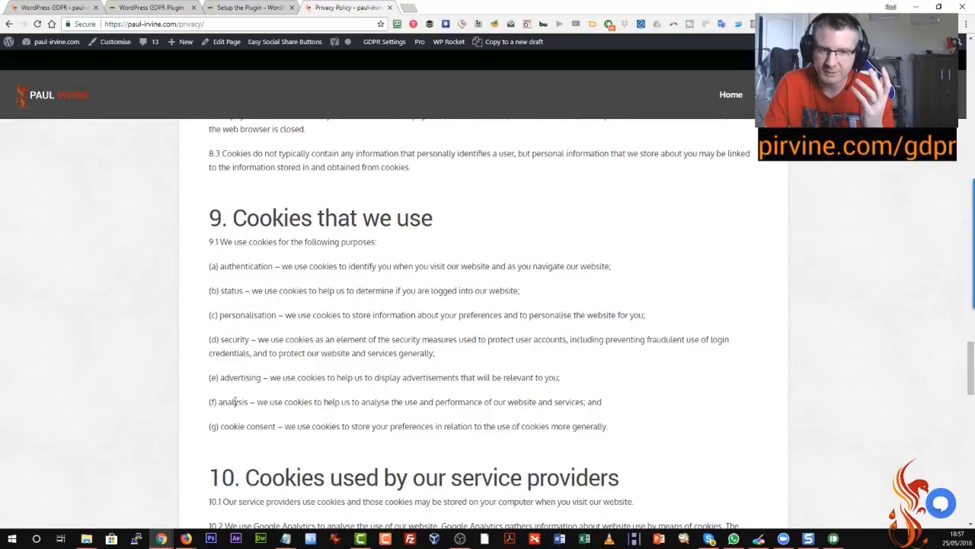
double_click(236, 402)
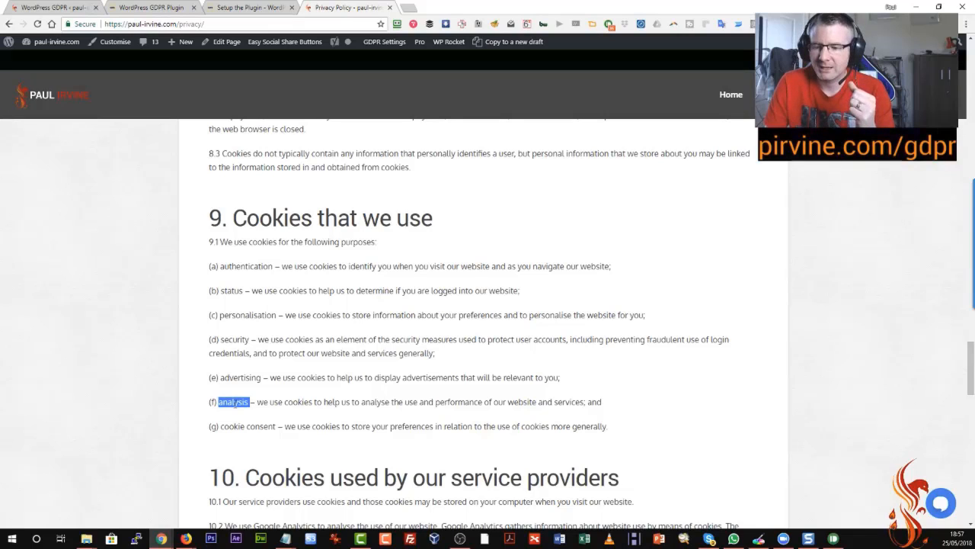
click(241, 436)
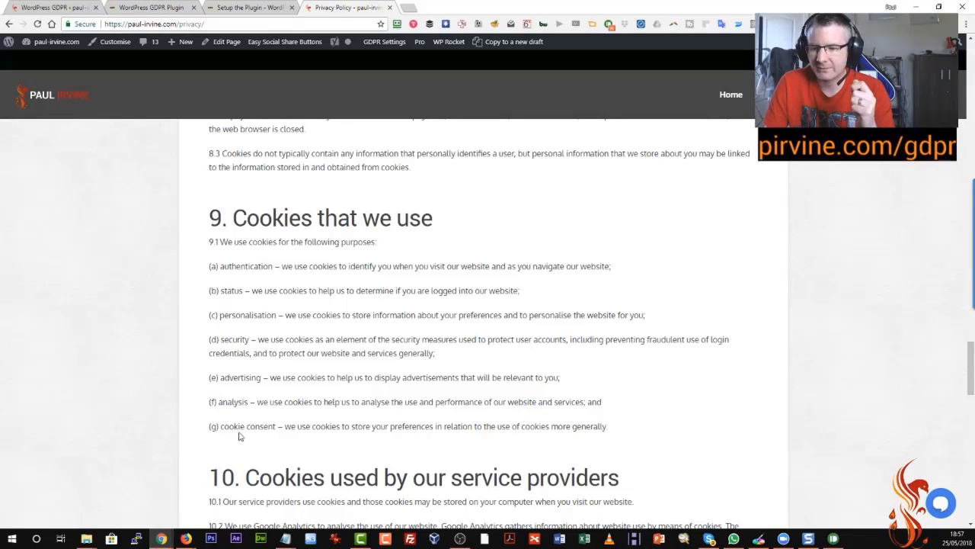
drag(220, 426, 276, 426)
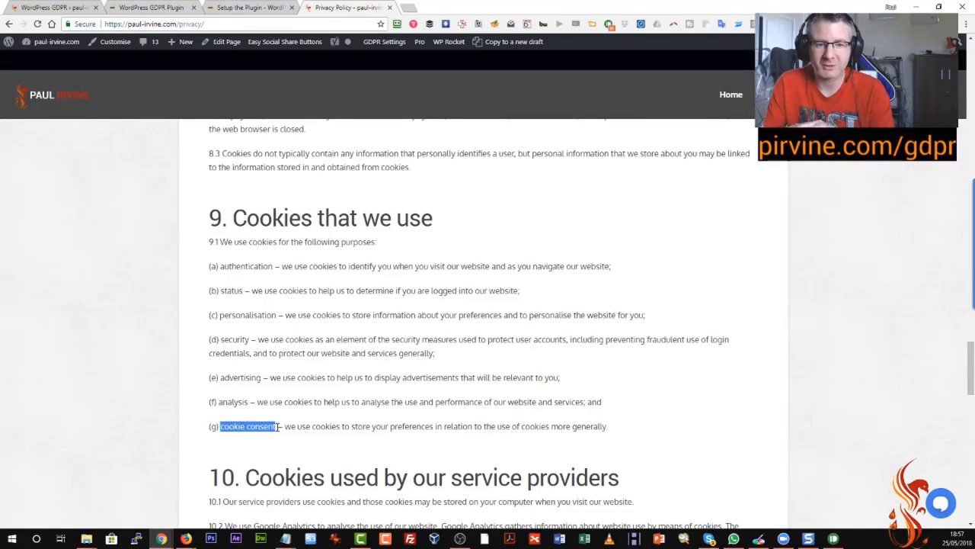
Review the policy's sections on service provider cookies, managing cookies, owner contact details and the data protection officer.
scroll(276, 426, down, 3)
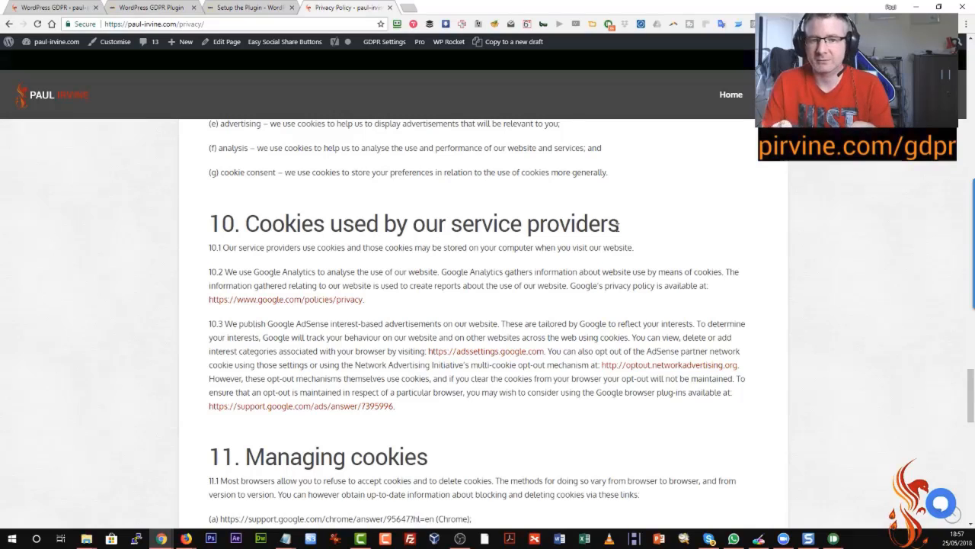
scroll(619, 225, down, 3)
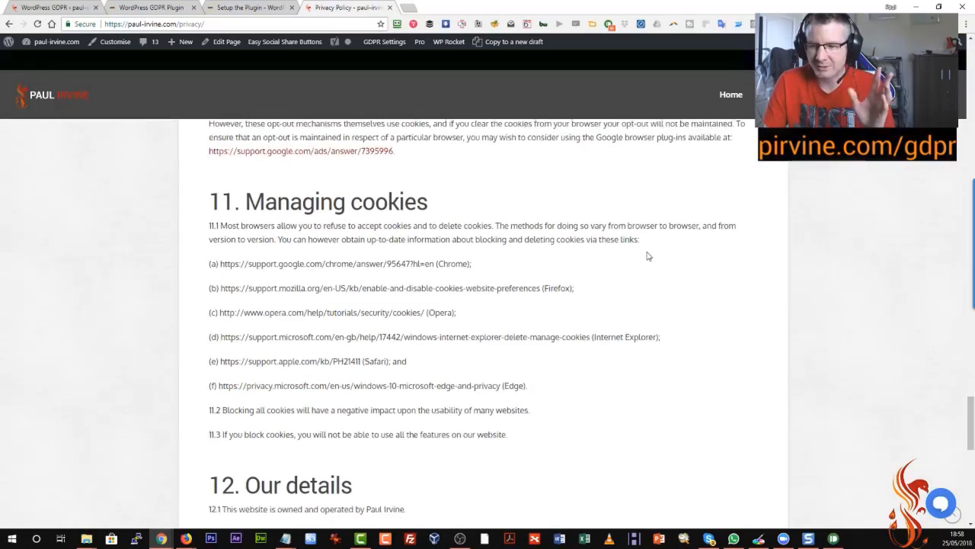
scroll(647, 254, down, 1)
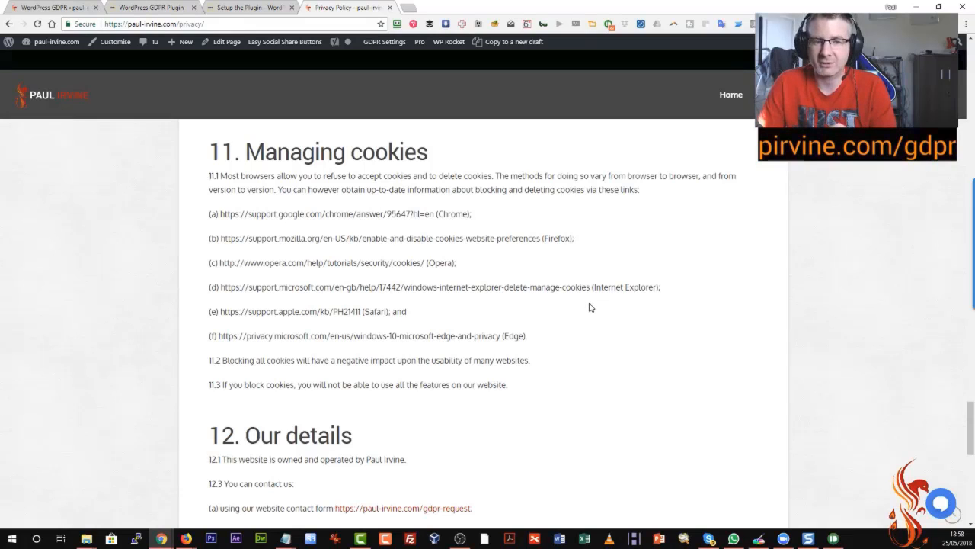
scroll(426, 354, down, 2)
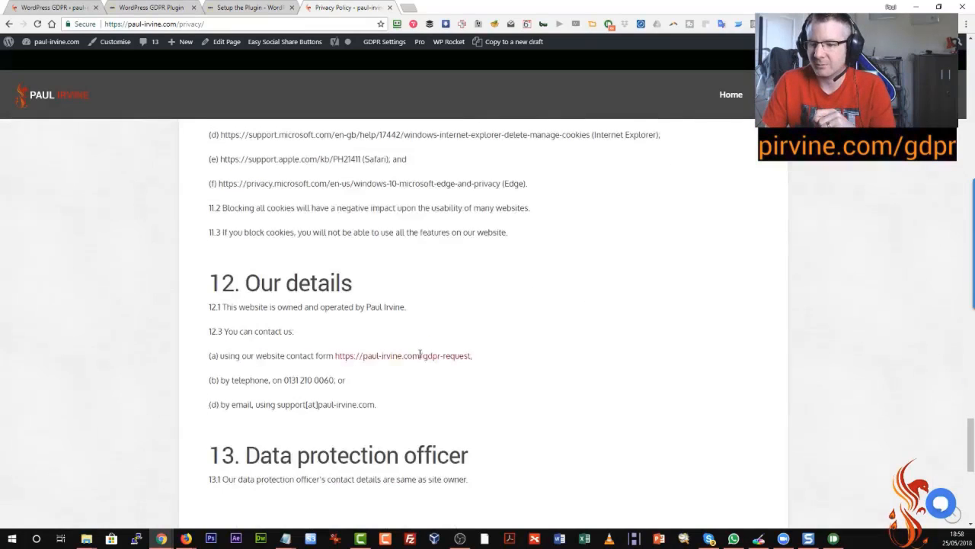
scroll(423, 355, up, 5)
scroll(419, 358, down, 6)
scroll(422, 357, down, 1)
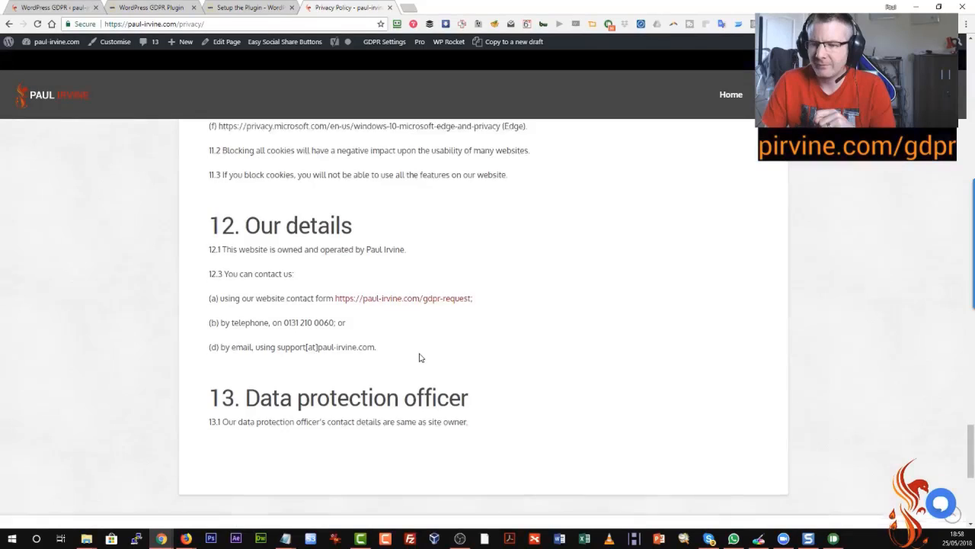
scroll(421, 357, up, 1)
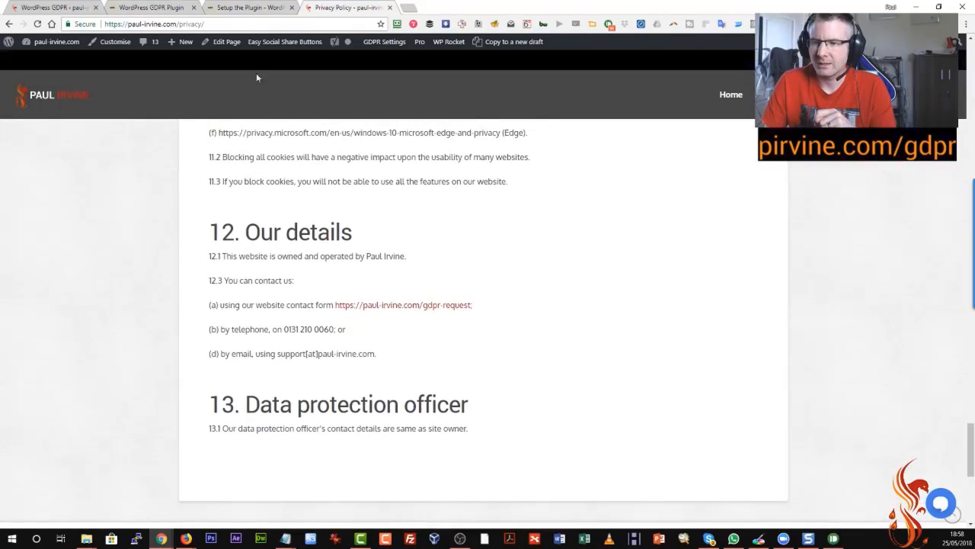
Return to the GDPR plugin settings and review the Privacy Policy Update section's sender, subject and email text.
click(53, 7)
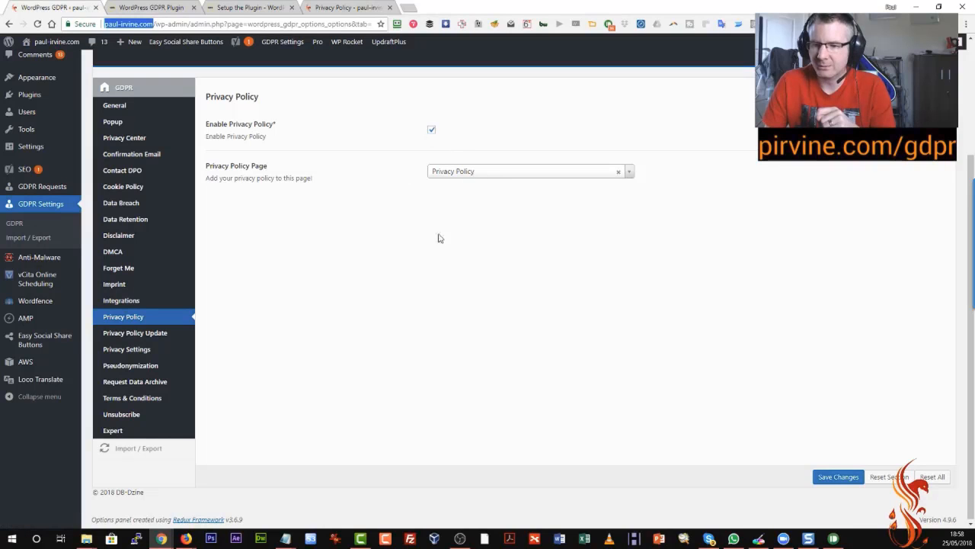
click(150, 335)
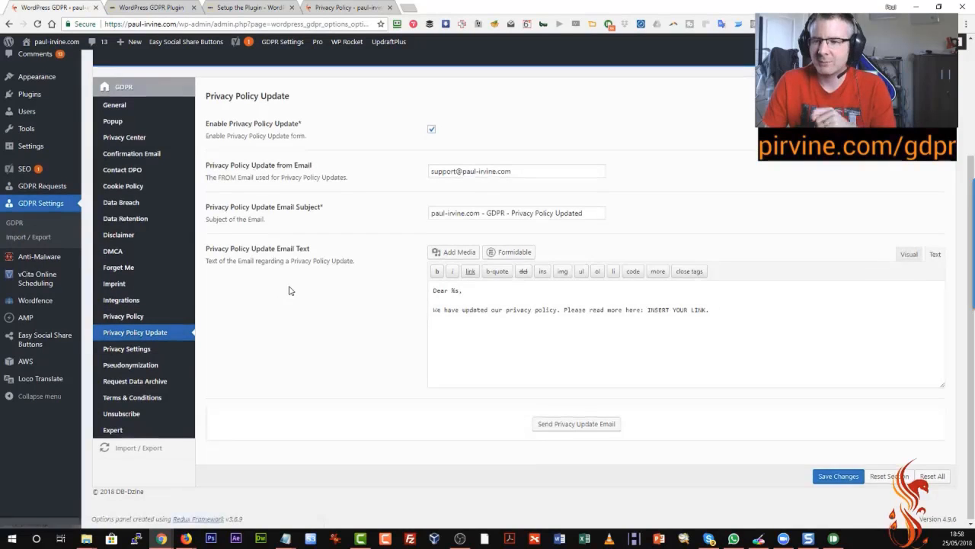
scroll(288, 290, up, 1)
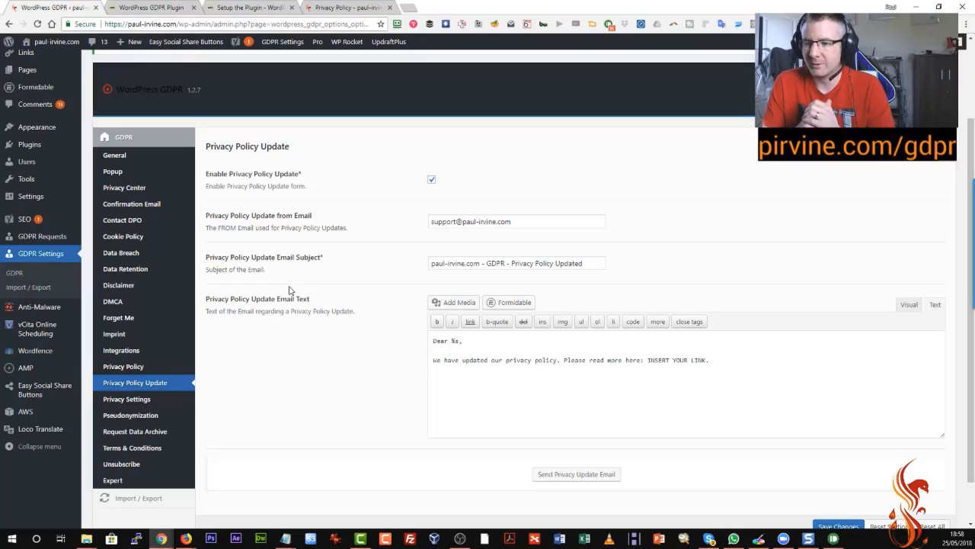
Review the plugin's Privacy Settings section and view the matching live page from the GDPR Privacy Centre in Firefox.
click(131, 401)
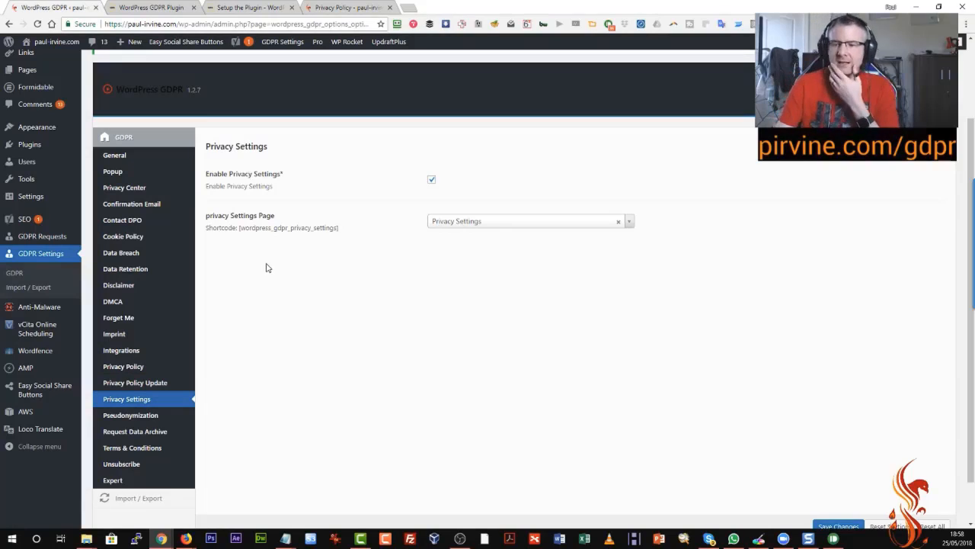
mouse_move(162, 538)
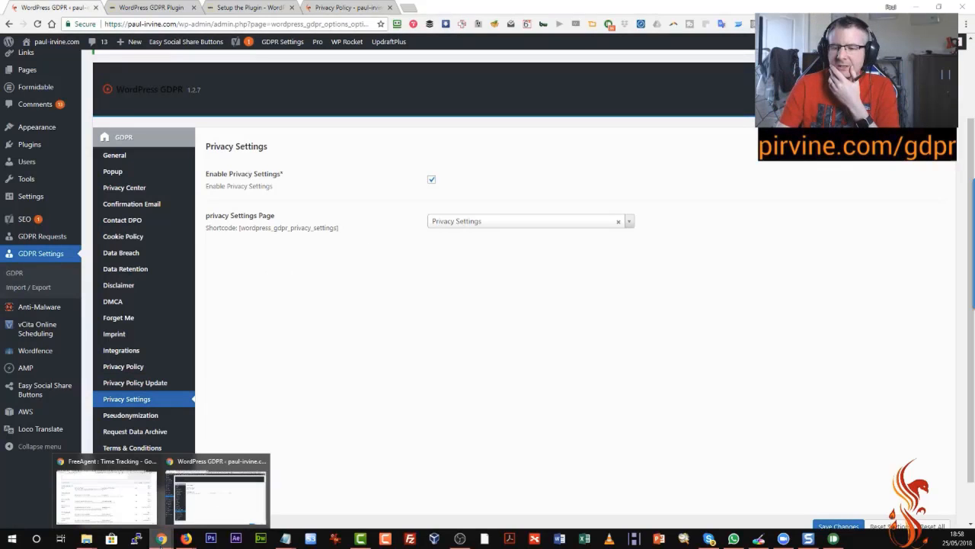
click(221, 509)
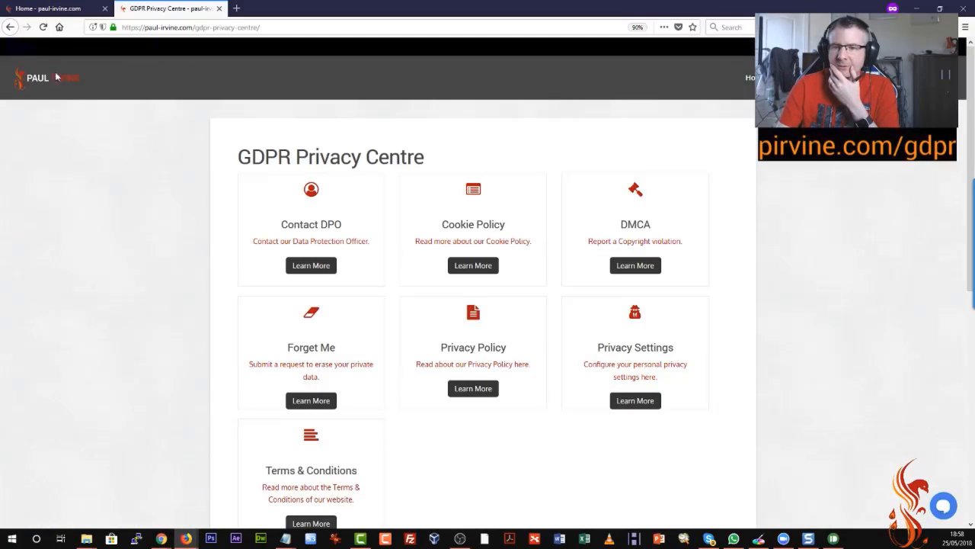
click(13, 31)
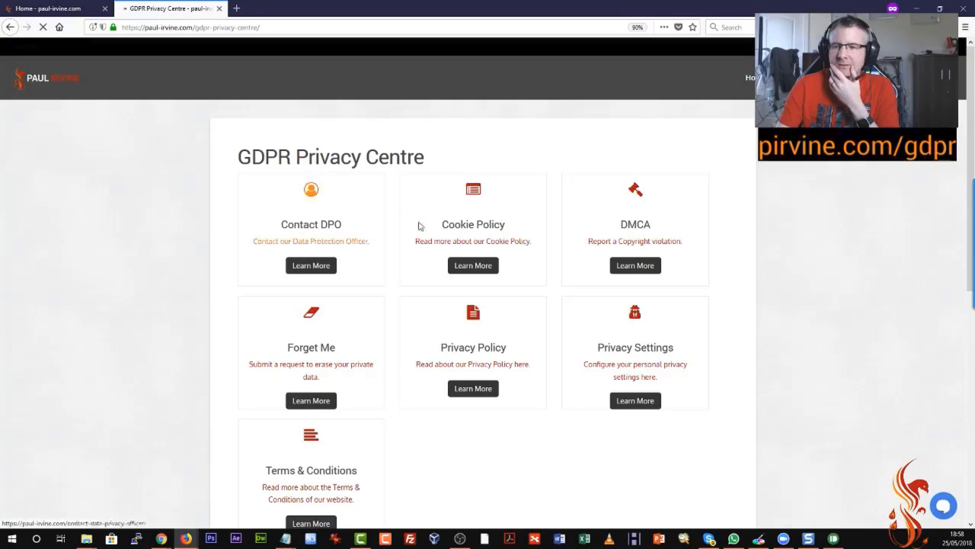
click(621, 349)
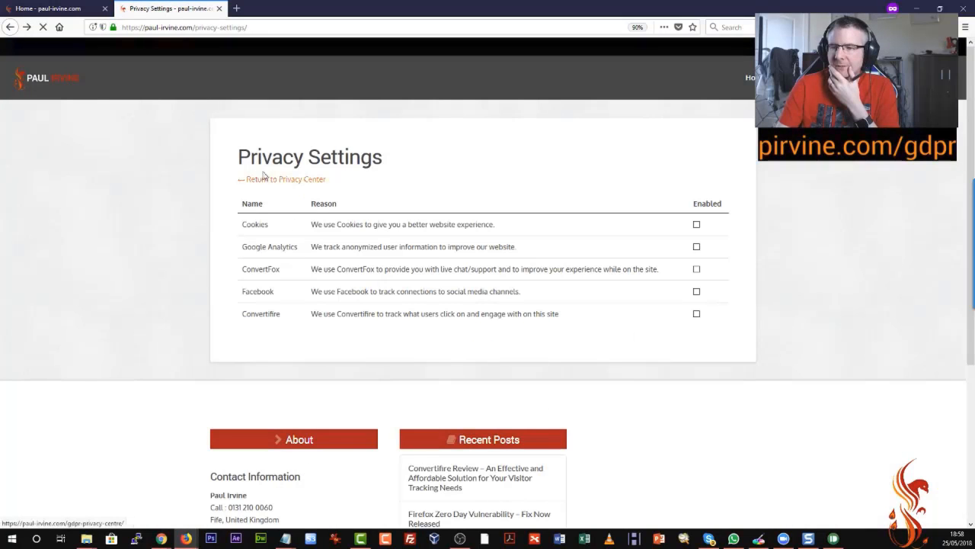
key(alt+Tab)
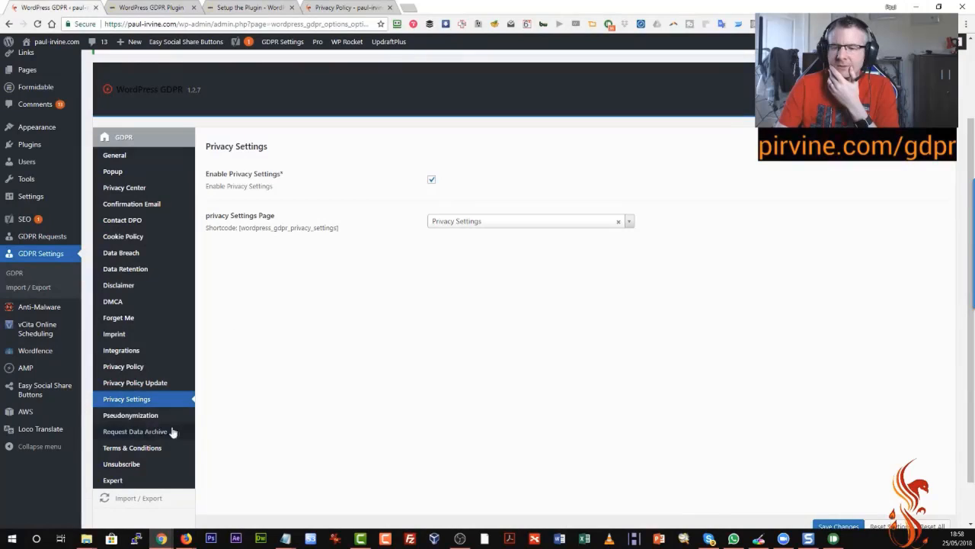
Review the Pseudonymization section and the Request Data Archive options in the GDPR settings.
click(144, 417)
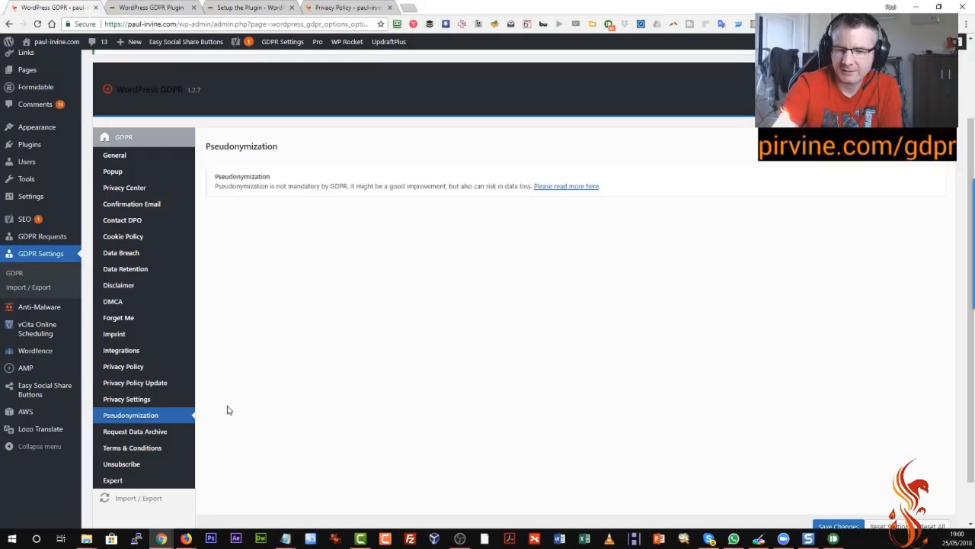
click(147, 432)
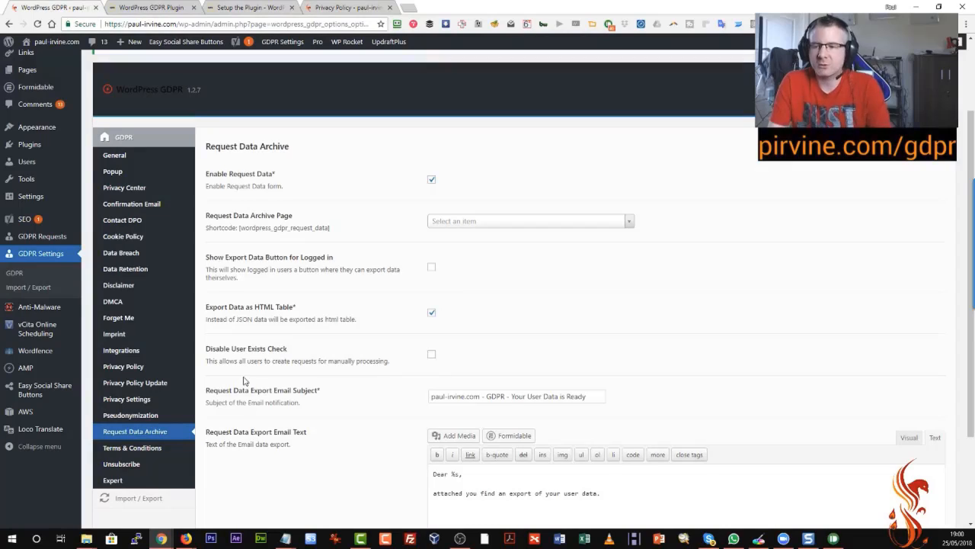
scroll(246, 377, down, 1)
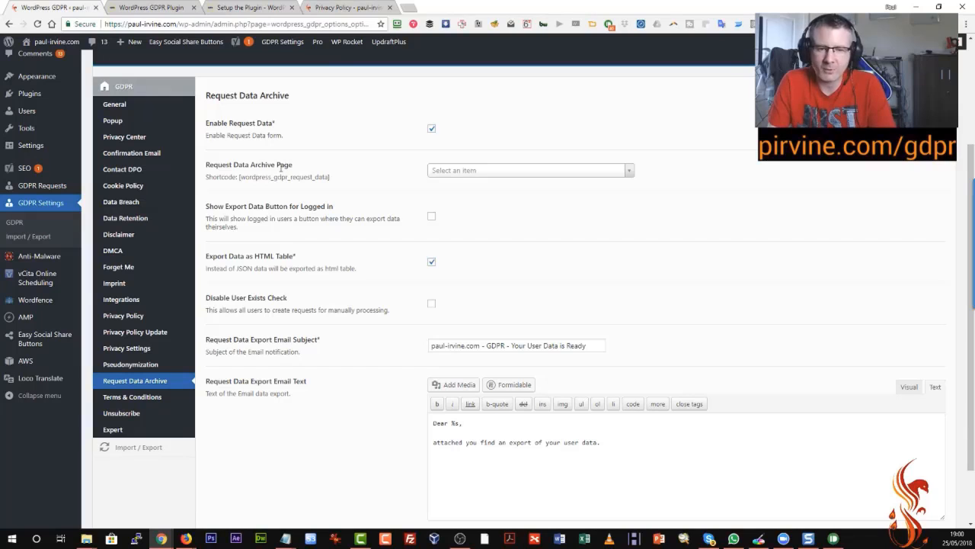
Load the site's gdpr-request page in place of the privacy policy and examine its request form.
click(356, 10)
click(191, 25)
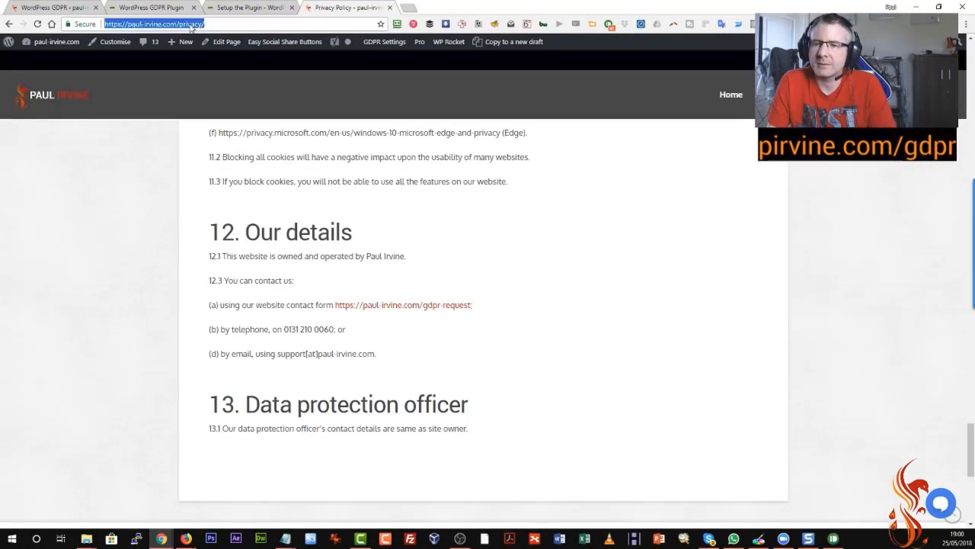
double_click(191, 25)
key(BackSpace)
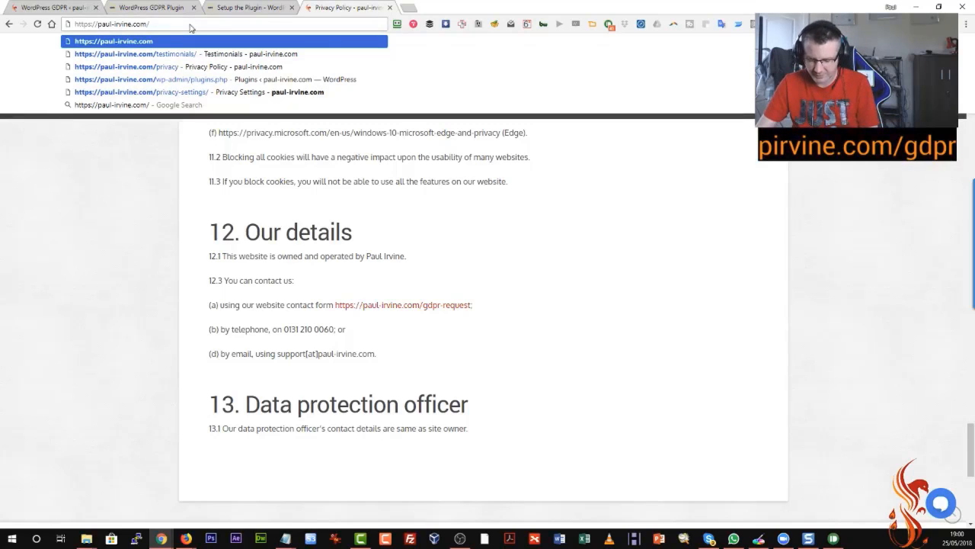
text(gdpr)
key(Return)
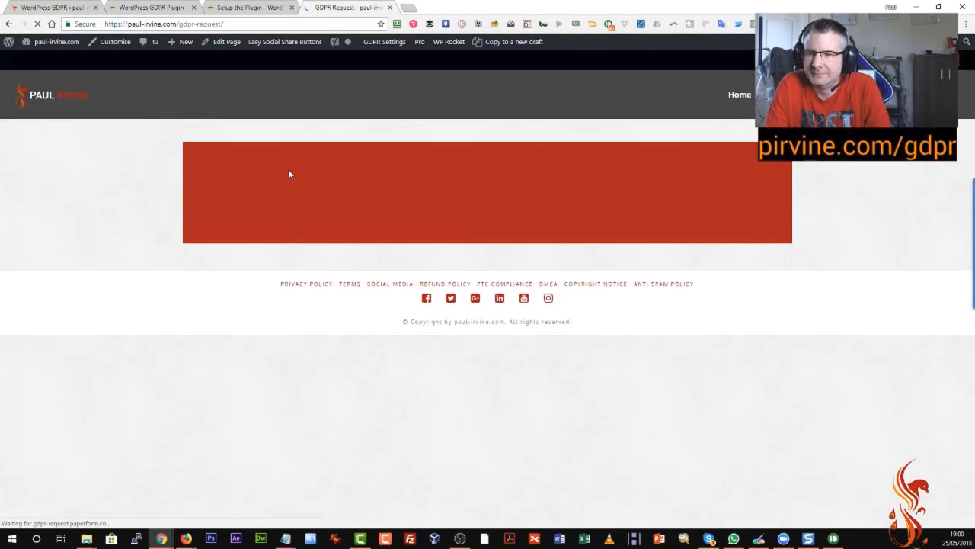
scroll(339, 285, down, 1)
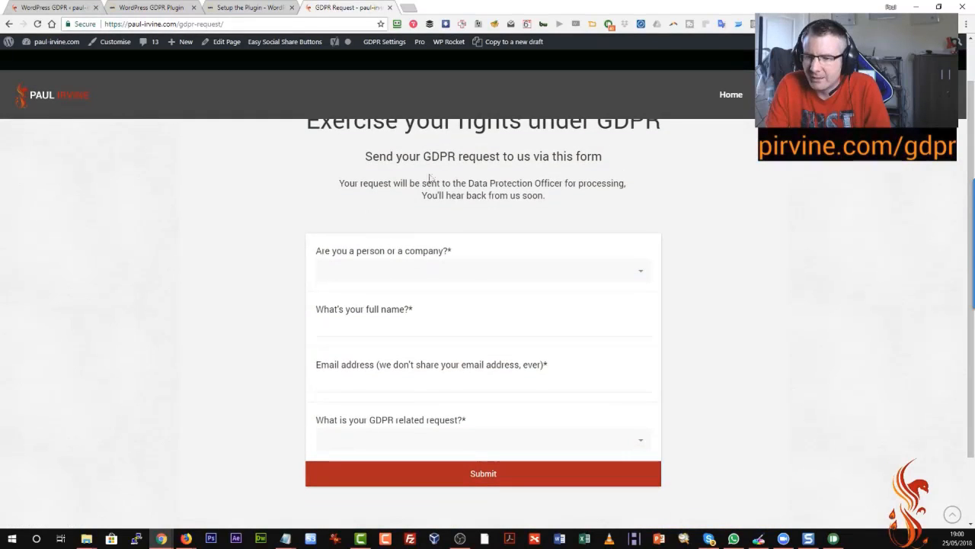
scroll(335, 303, up, 1)
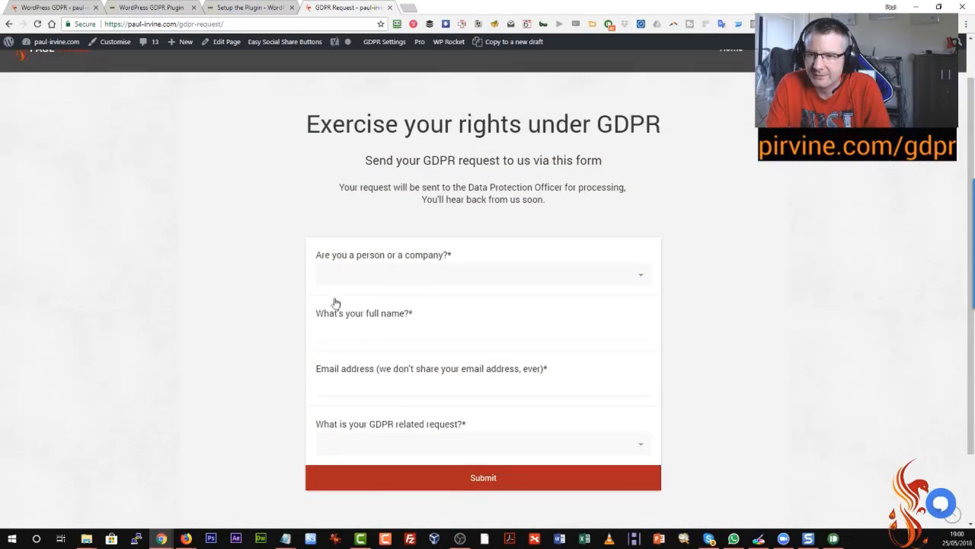
Set the Request Data Archive Page to GDPR Request in the plugin settings and save the changes.
click(63, 8)
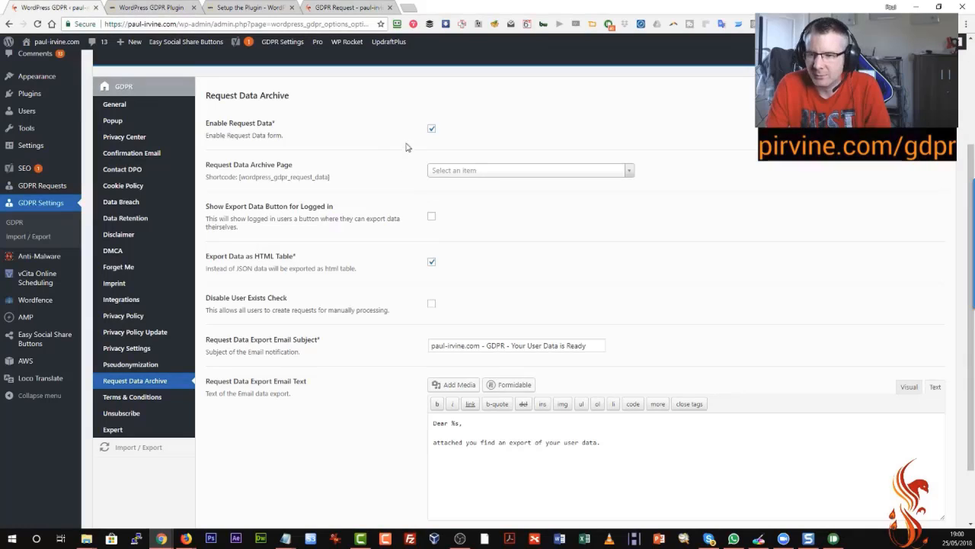
scroll(357, 145, up, 1)
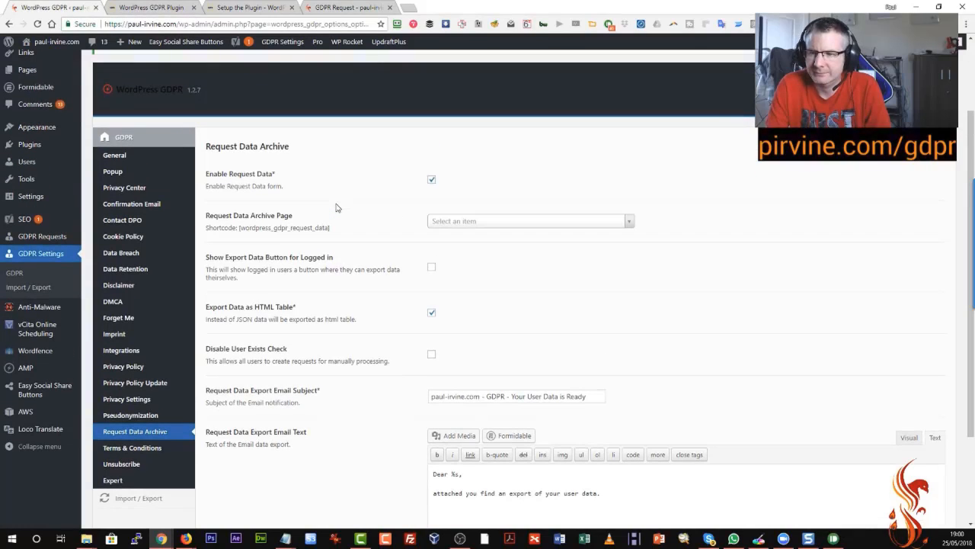
click(431, 181)
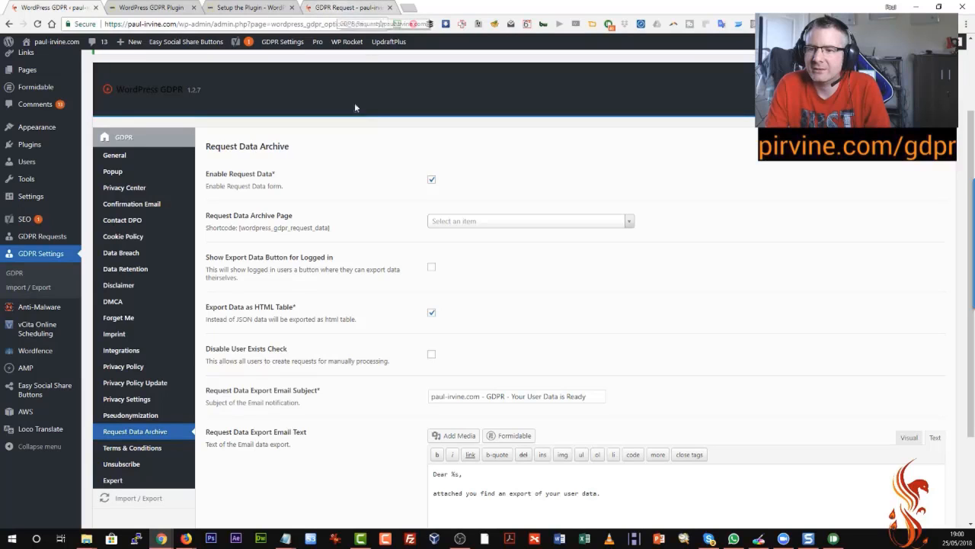
click(483, 223)
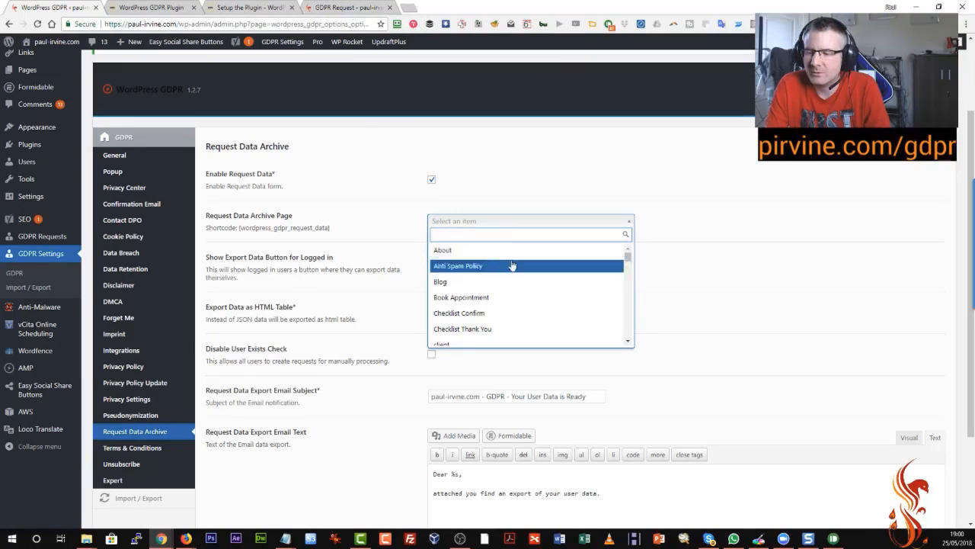
text(gdpr)
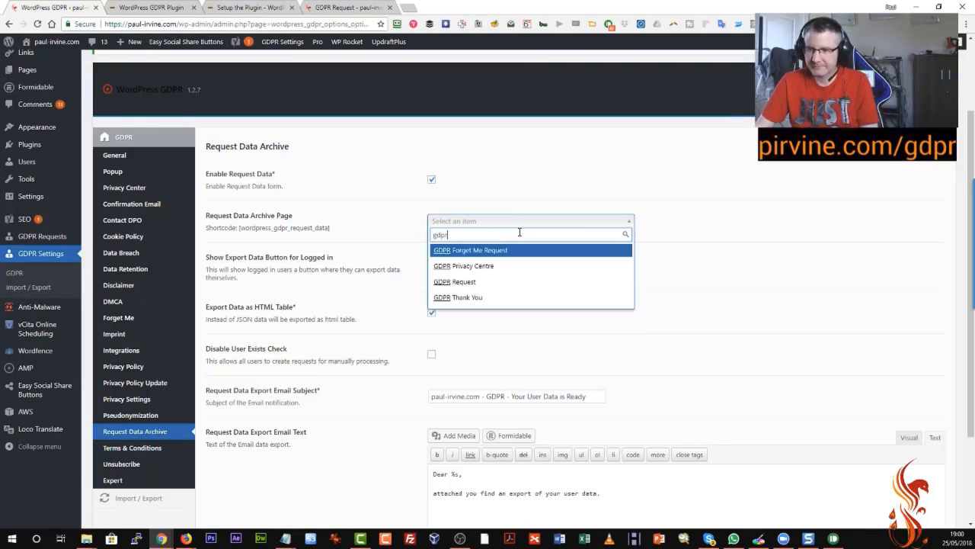
click(491, 287)
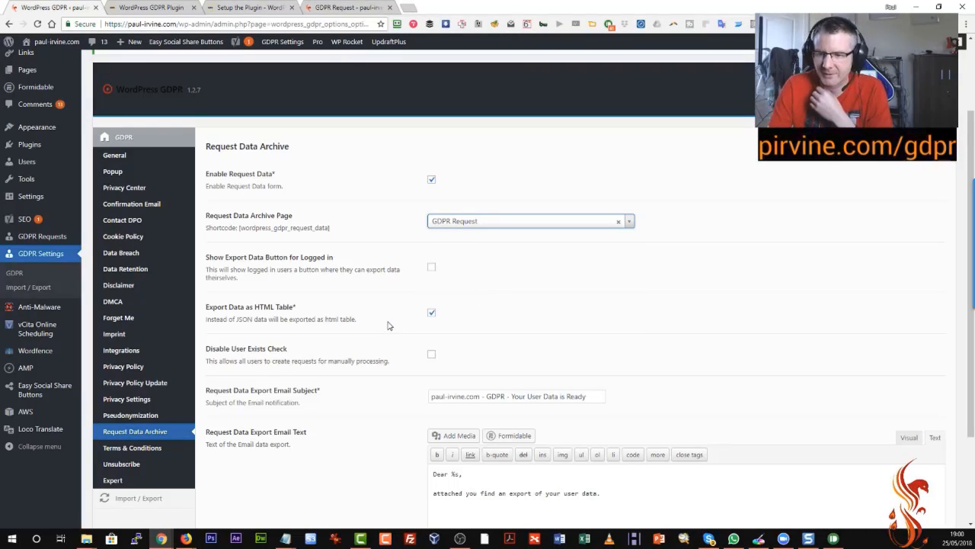
scroll(298, 326, down, 2)
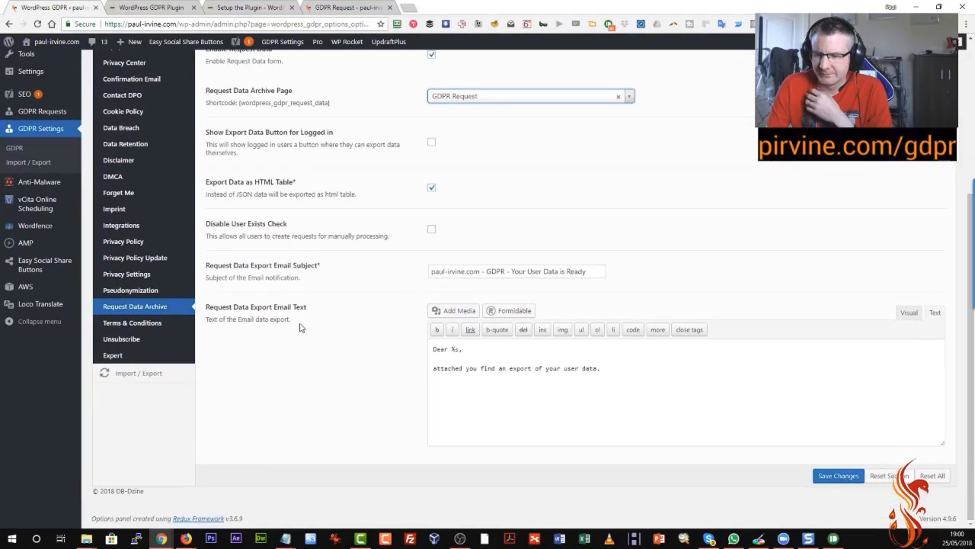
scroll(373, 331, up, 1)
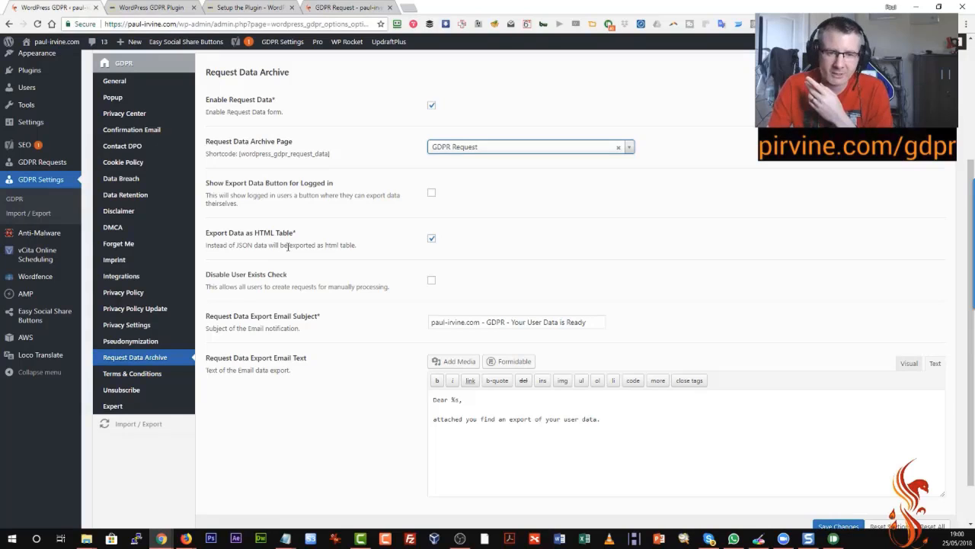
click(843, 527)
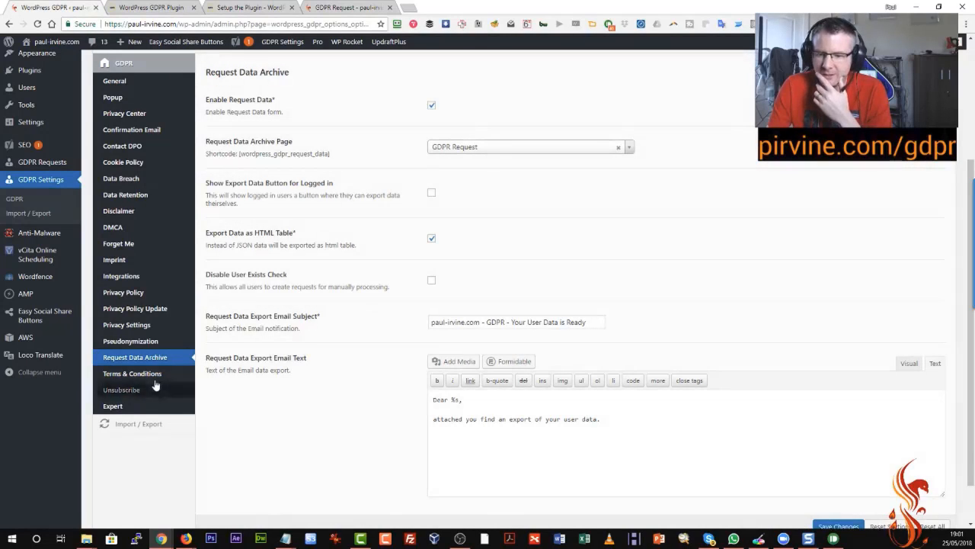
Review the Terms & Conditions section and the Unsubscribe section with its Enable Unsubscribe option.
click(134, 373)
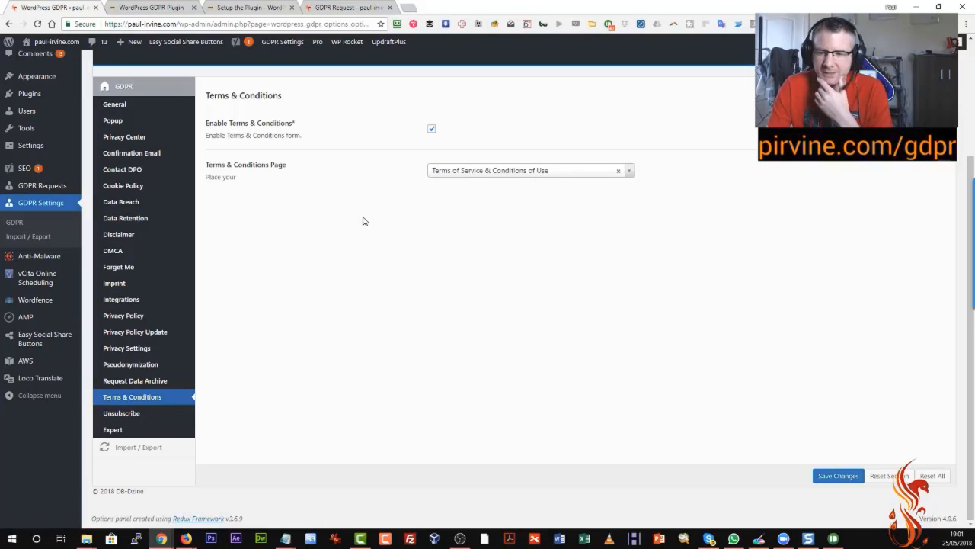
click(145, 413)
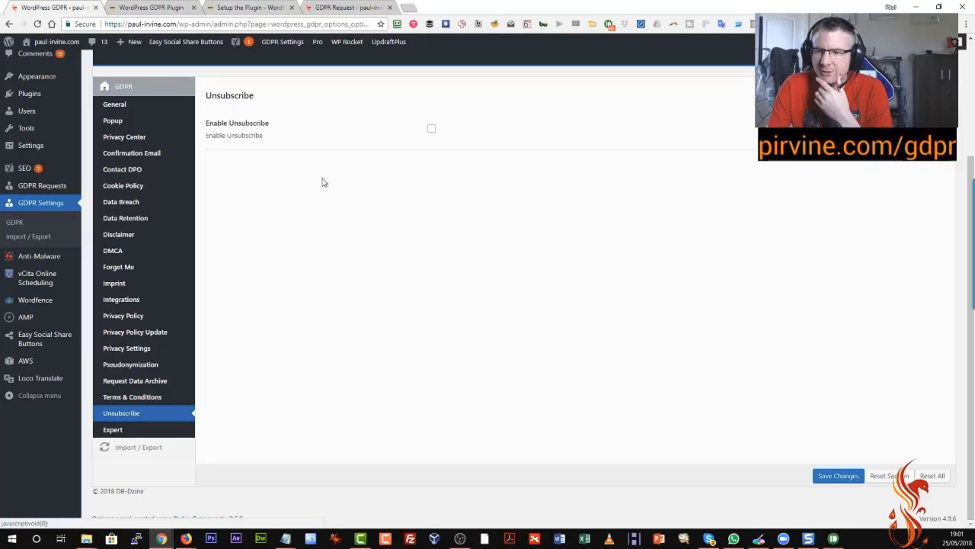
drag(206, 96, 254, 97)
click(256, 99)
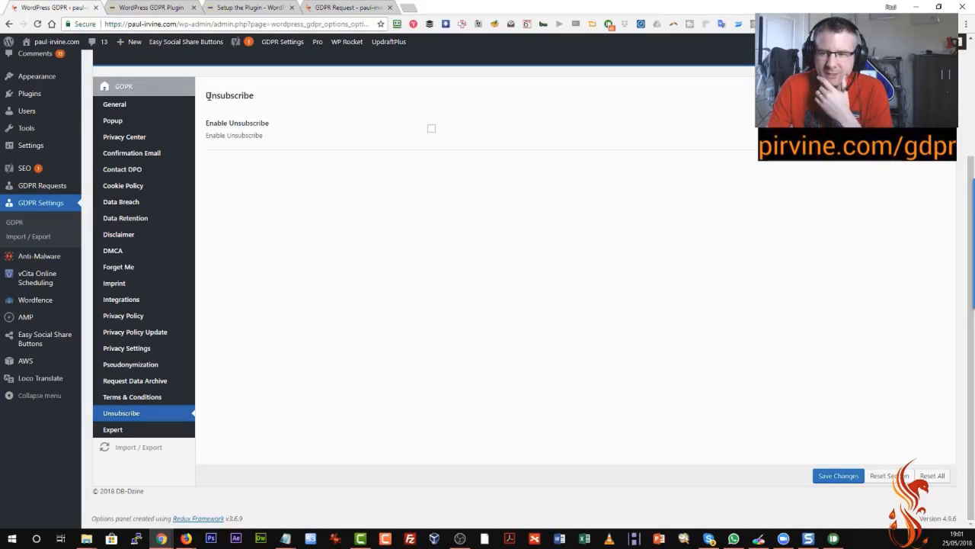
drag(207, 96, 260, 100)
click(254, 102)
click(259, 101)
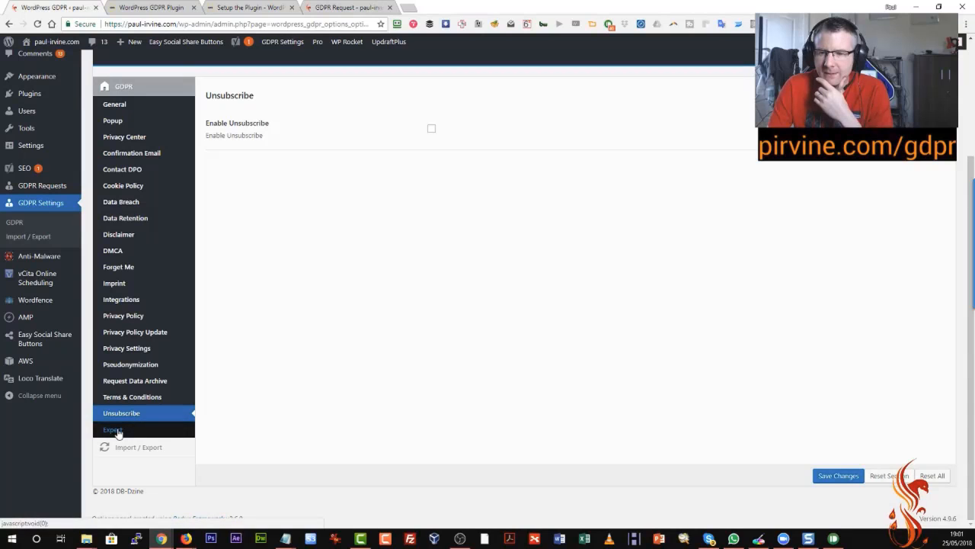
Save the GDPR settings from the Unsubscribe section and dismiss the YouTube notification.
scroll(323, 425, up, 3)
scroll(323, 424, down, 3)
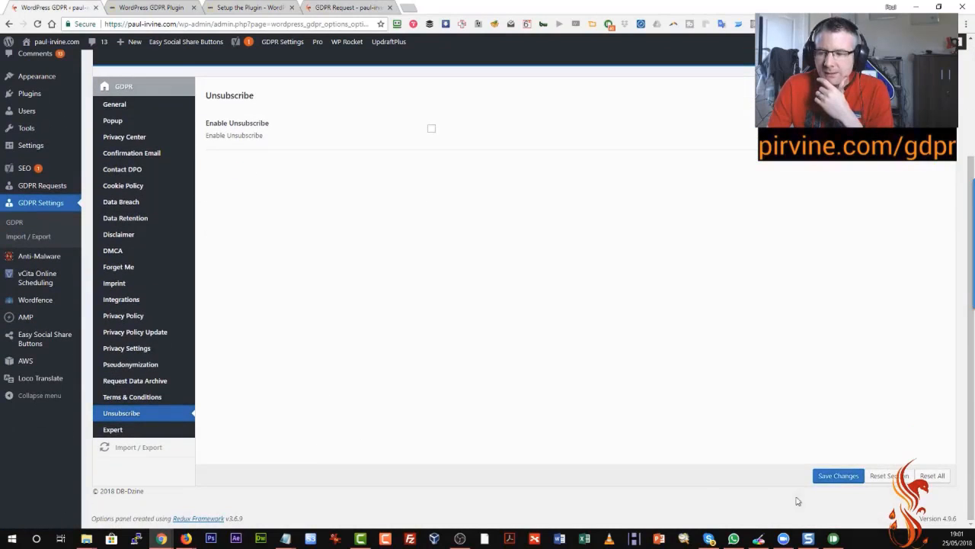
click(827, 475)
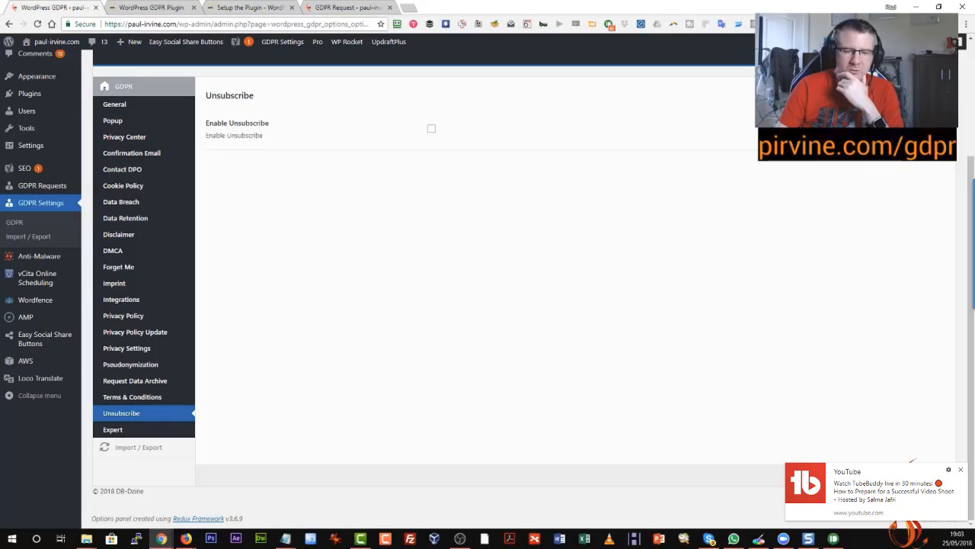
click(960, 469)
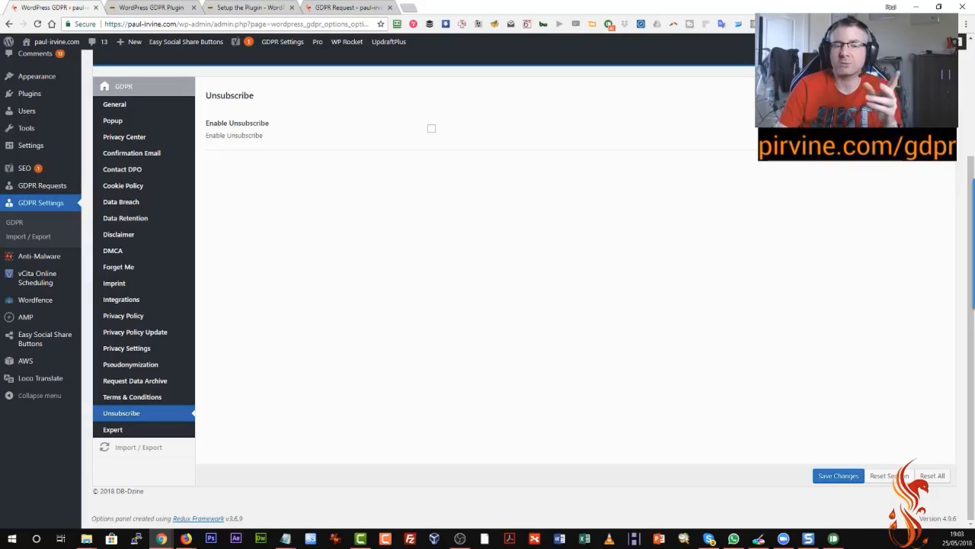